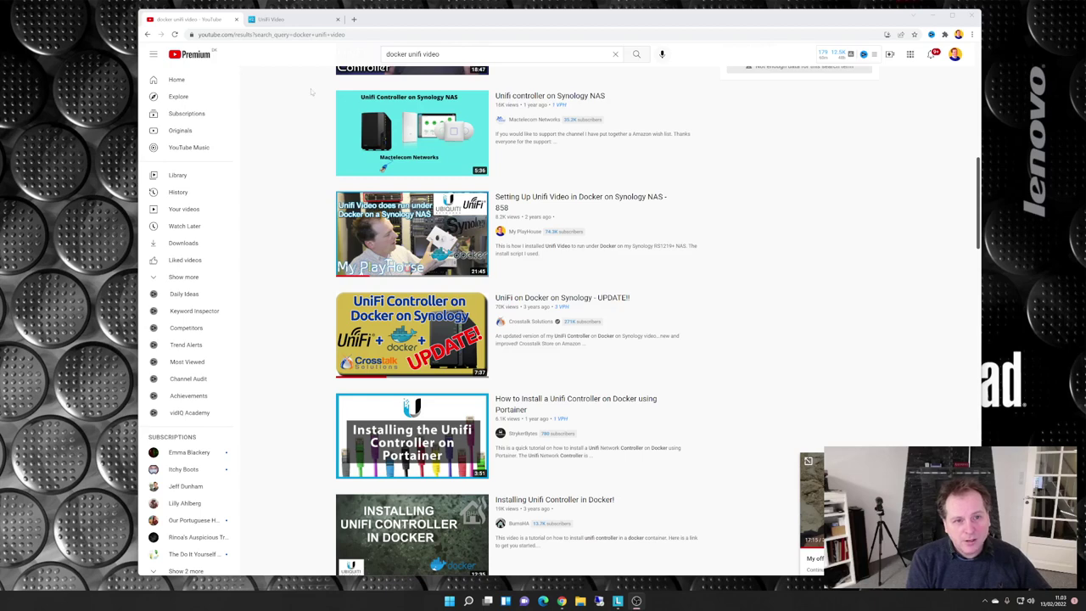
# Switch to the UniFi Video page, make the browser window shorter, reposition it, and show the live view of all cameras
pyautogui.click(296, 20)
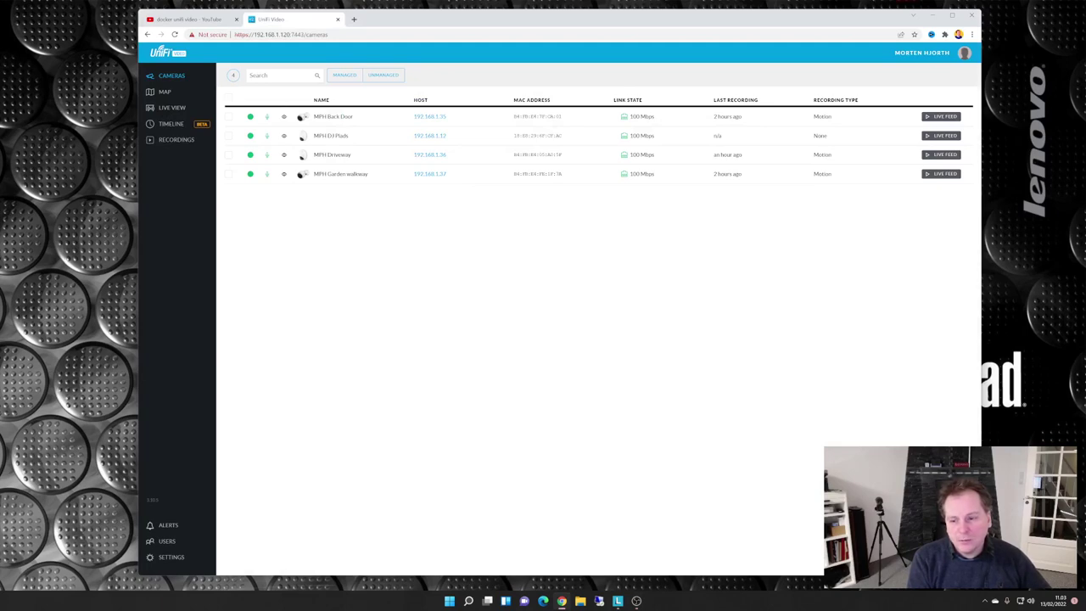
pyautogui.moveTo(981, 575); pyautogui.dragTo(981, 423)
pyautogui.moveTo(724, 20); pyautogui.dragTo(705, 49)
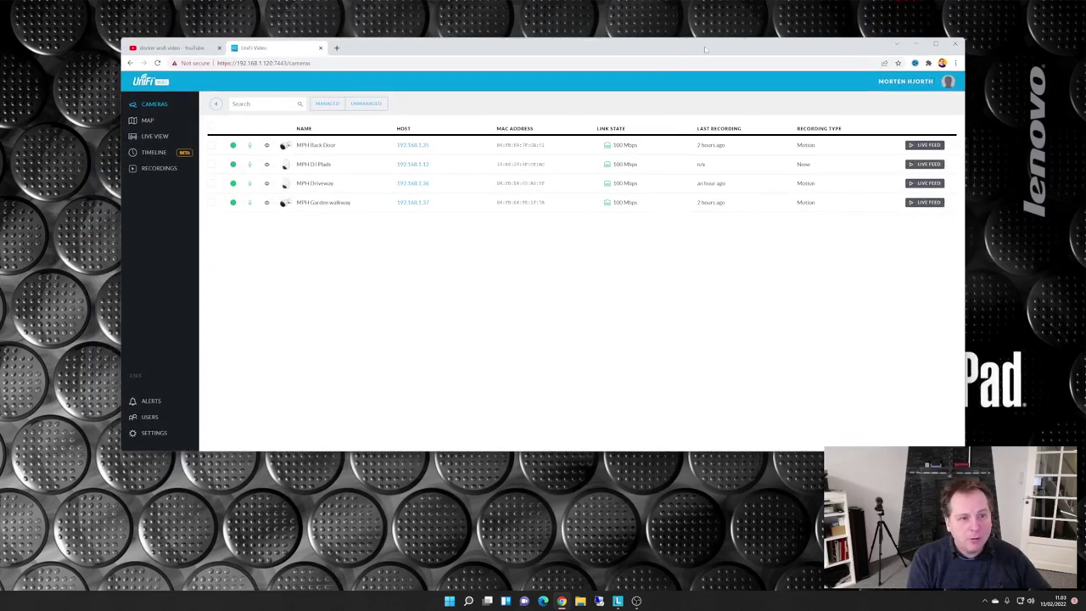
pyautogui.click(154, 137)
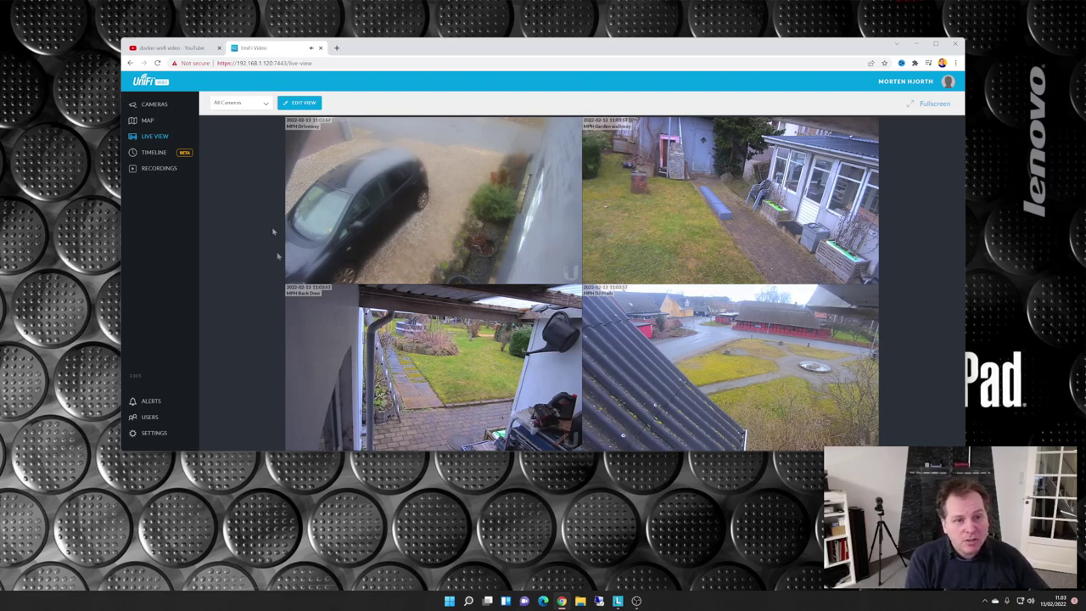
# Return to the camera list and download the controller's configuration from the UniFi Video settings
pyautogui.click(151, 104)
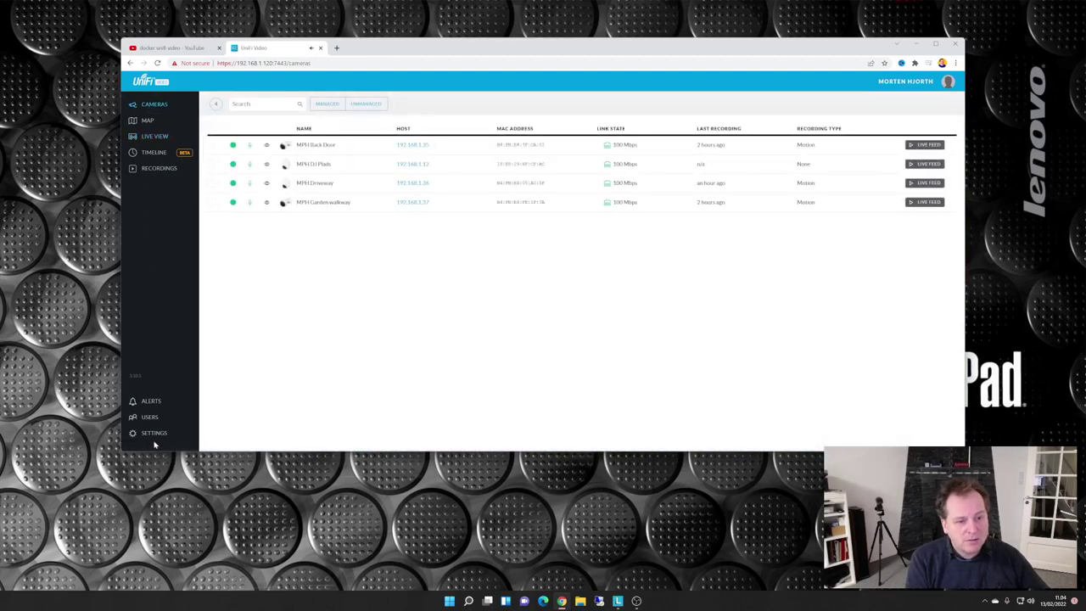
pyautogui.click(151, 434)
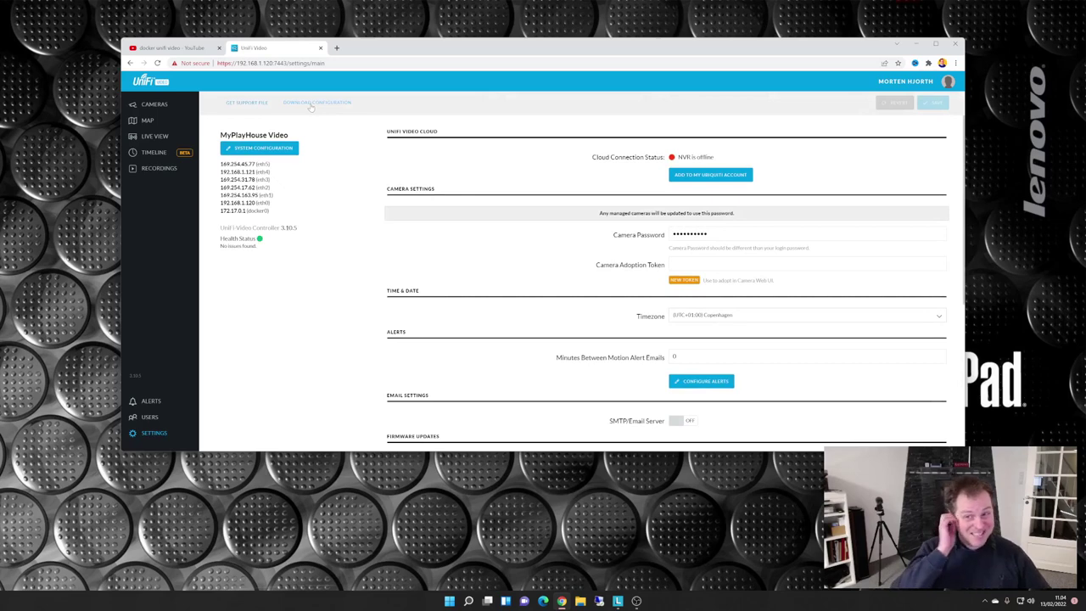
pyautogui.click(321, 105)
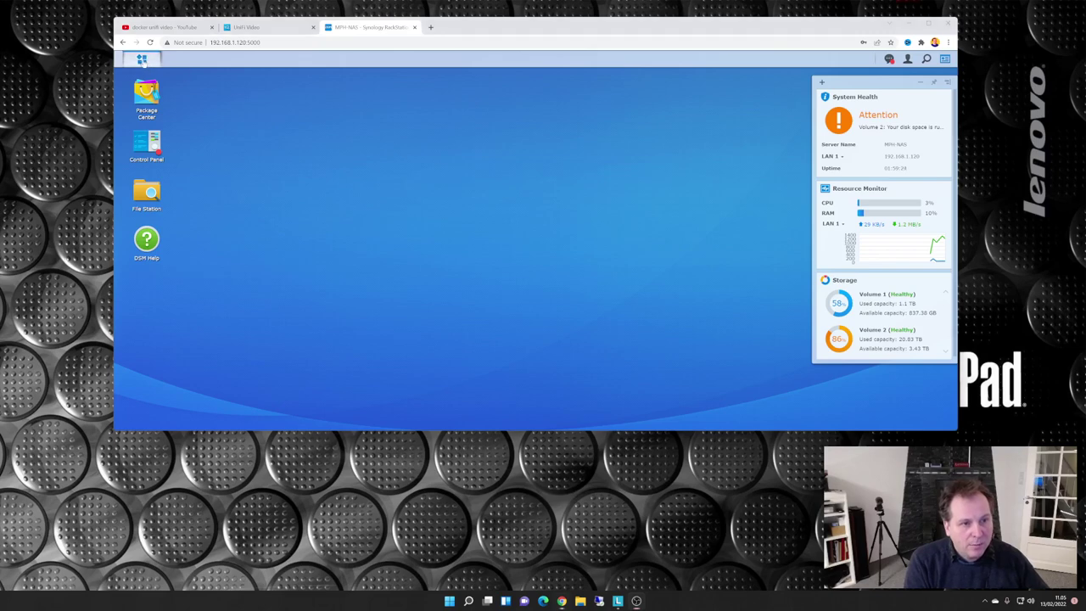
# Open Docker on the Synology NAS and move its window so that it is fully visible
pyautogui.click(141, 58)
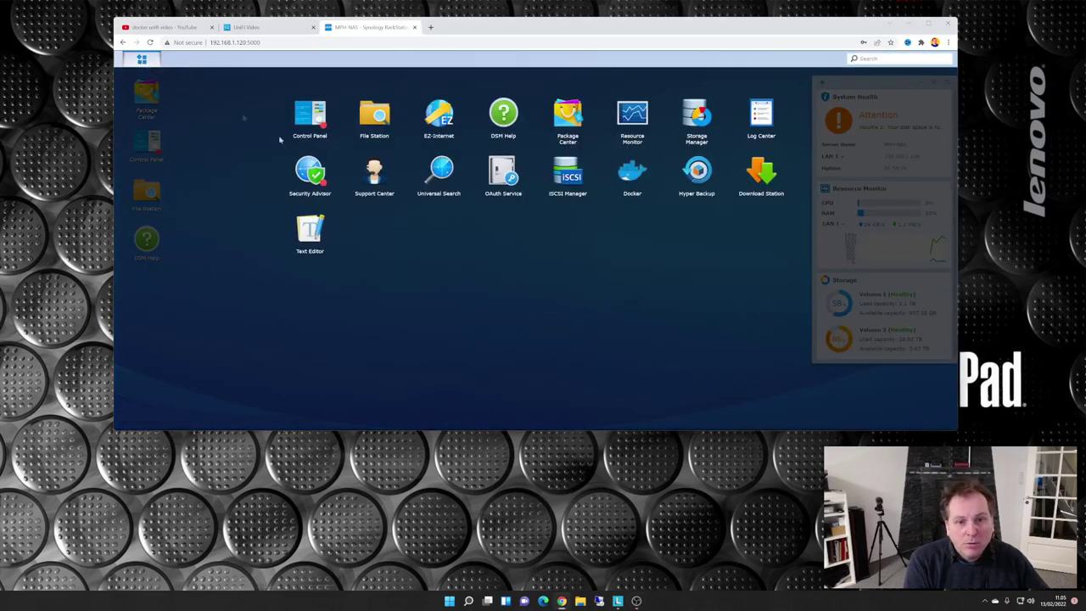
pyautogui.click(628, 182)
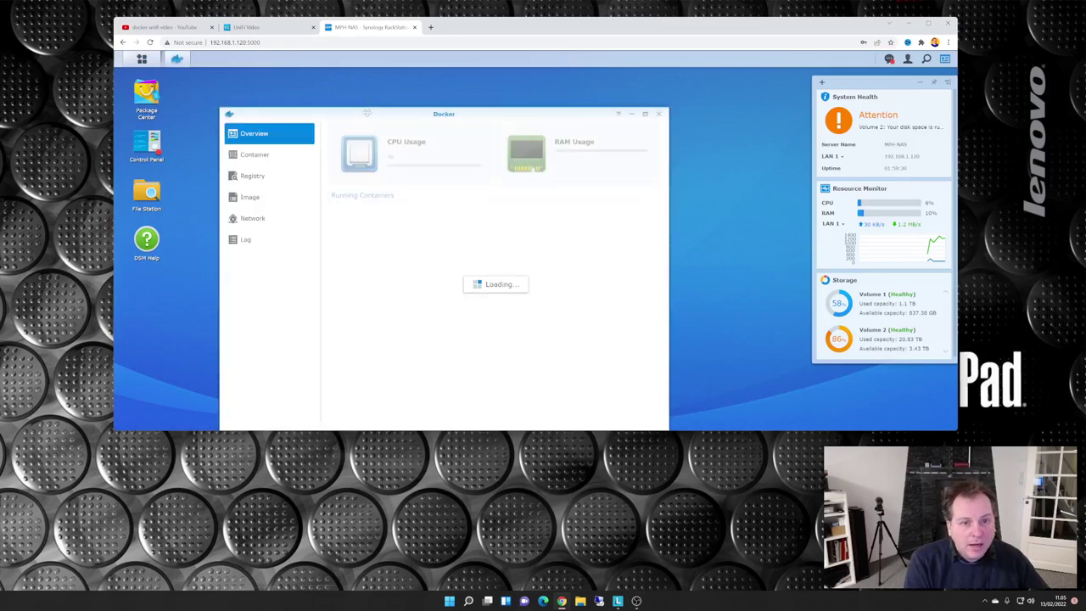
pyautogui.moveTo(369, 113); pyautogui.dragTo(434, 82)
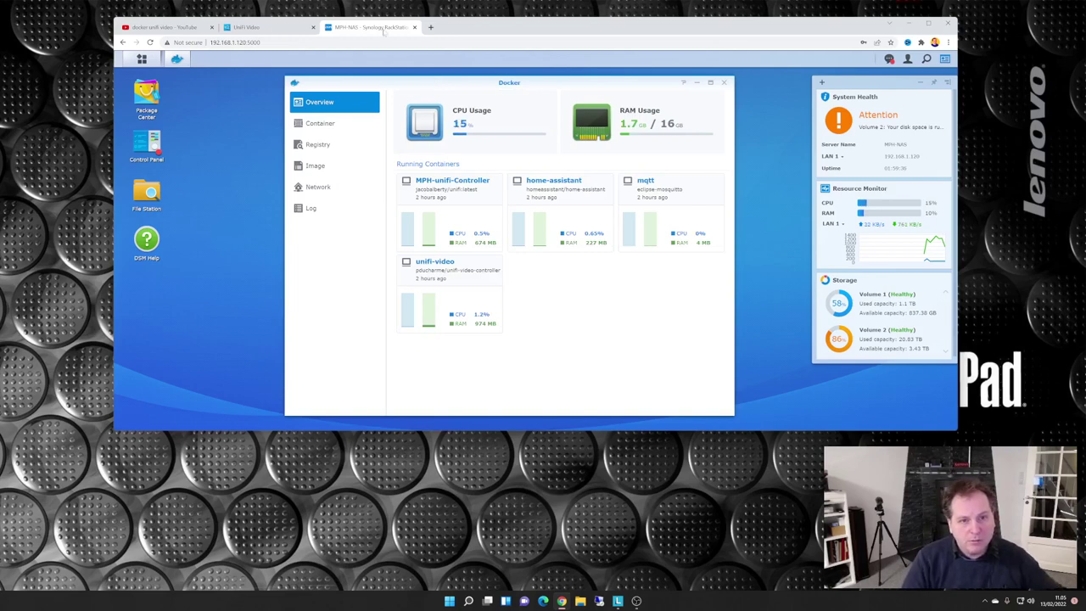
# Open the YouTube video "Setting Up Unifi Video in Docker on Synology NAS - 858" and highlight the install script in its expanded description
pyautogui.click(165, 27)
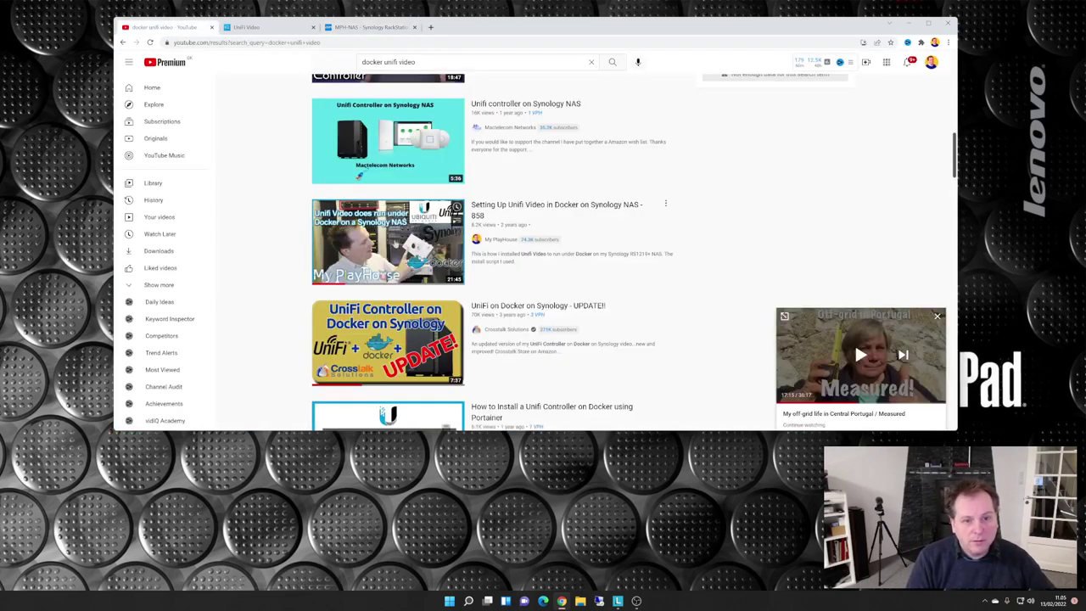
pyautogui.click(390, 242)
pyautogui.click(201, 363)
pyautogui.scroll(-2, 321, 261)
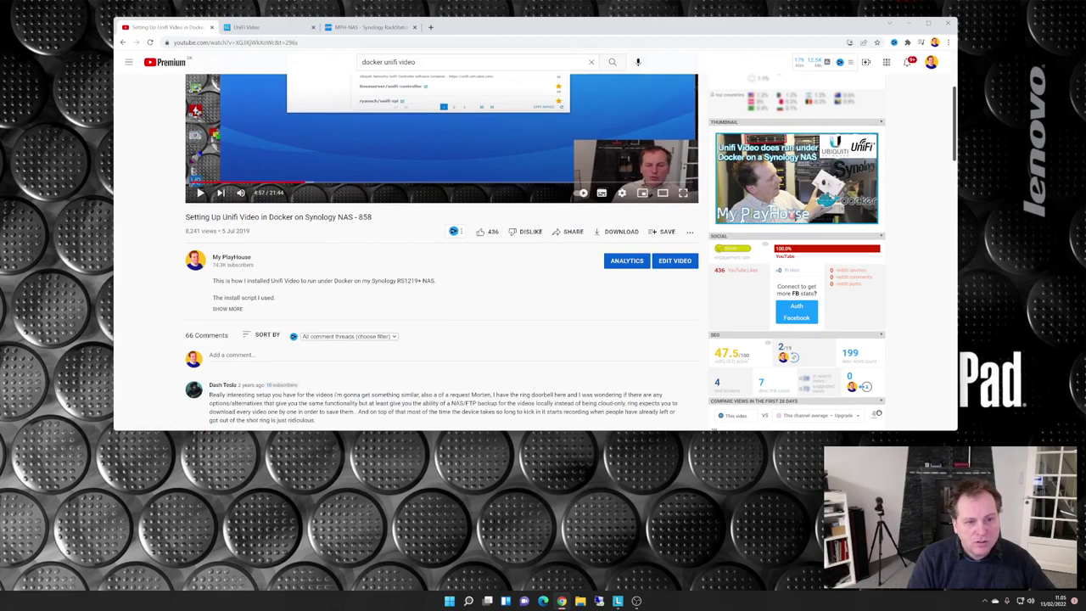
pyautogui.click(227, 309)
pyautogui.scroll(-3, 307, 244)
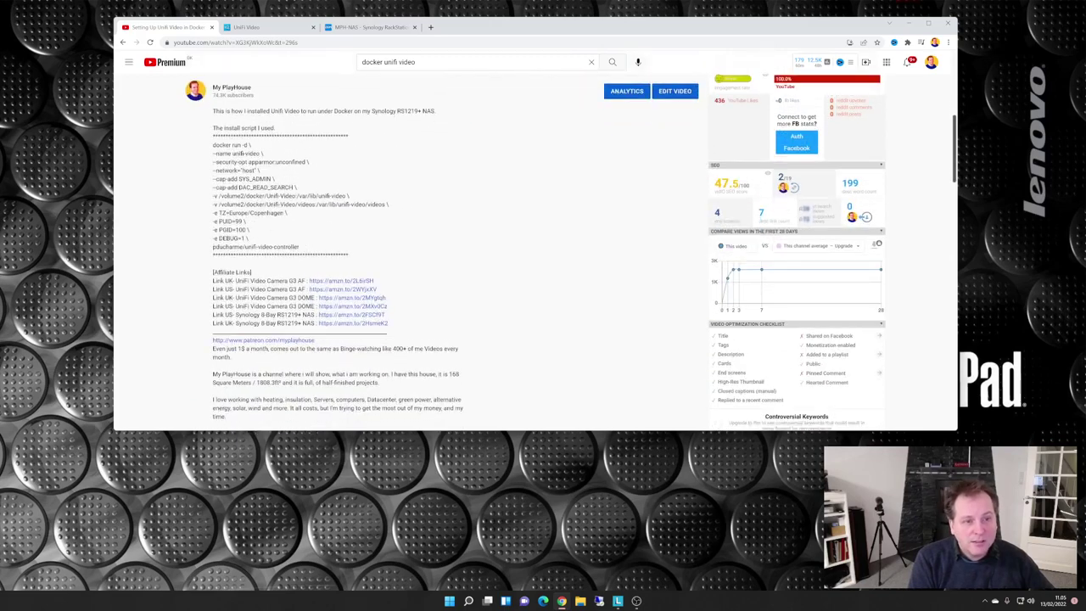
pyautogui.moveTo(212, 127); pyautogui.dragTo(399, 254)
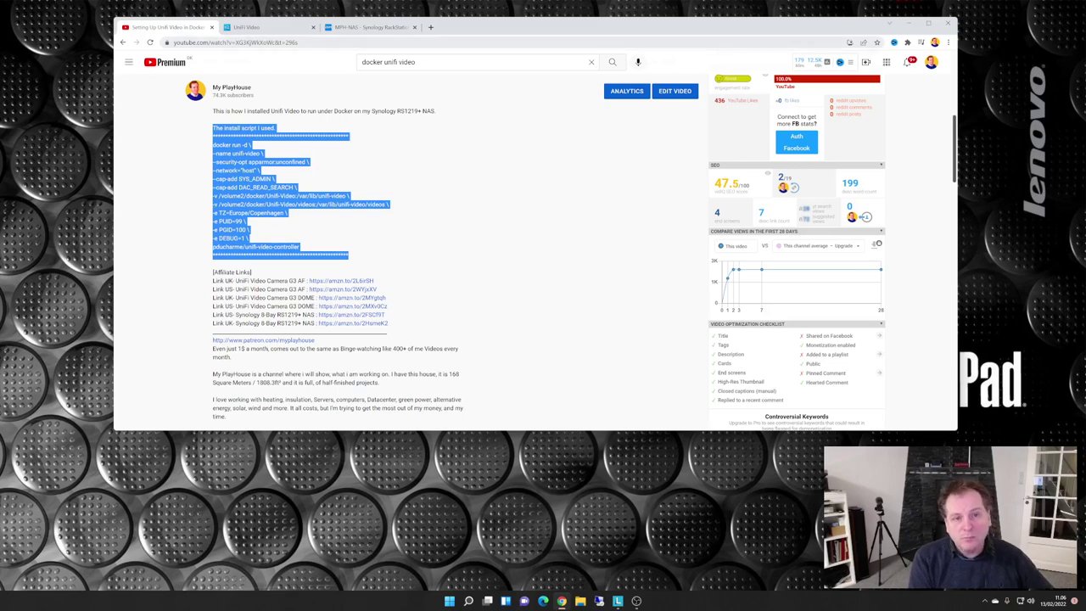
# Return to Docker on the NAS and open the details of the unifi-video container, moving its window into clear view
pyautogui.click(386, 28)
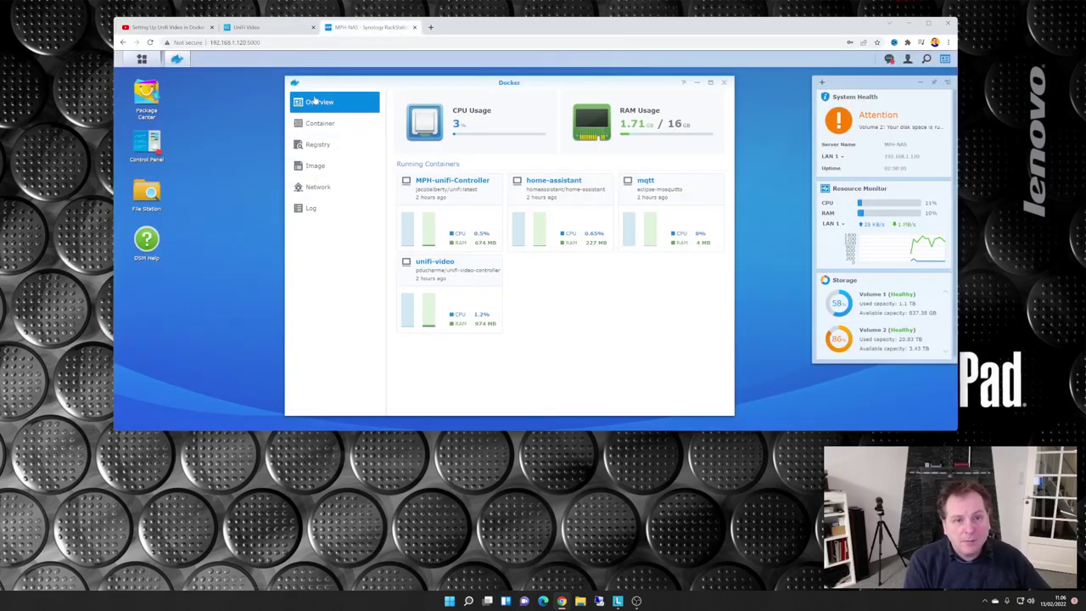
pyautogui.moveTo(475, 81); pyautogui.dragTo(472, 78)
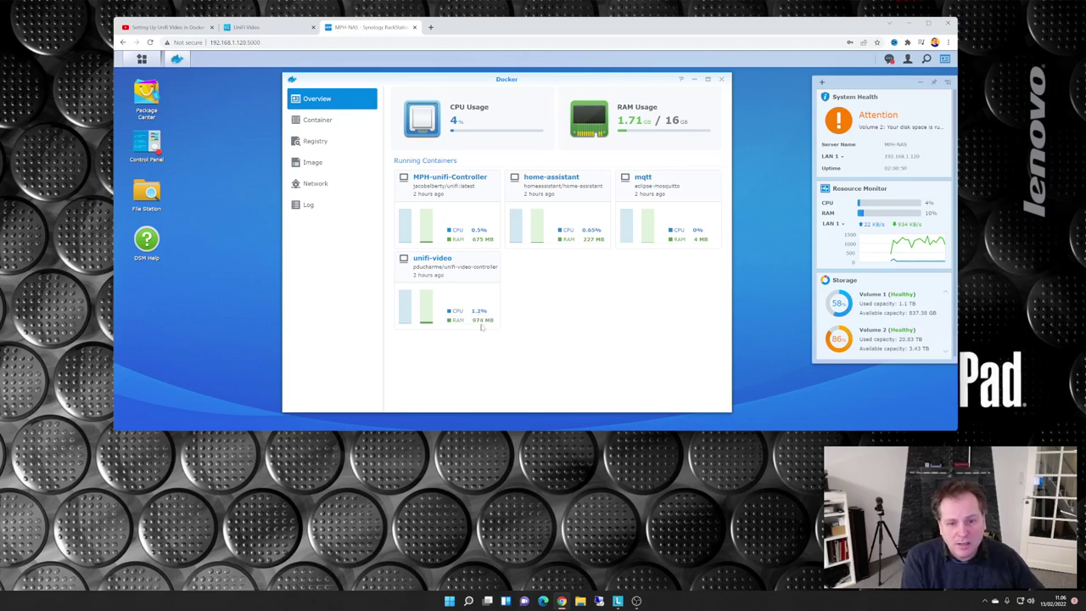
pyautogui.click(328, 125)
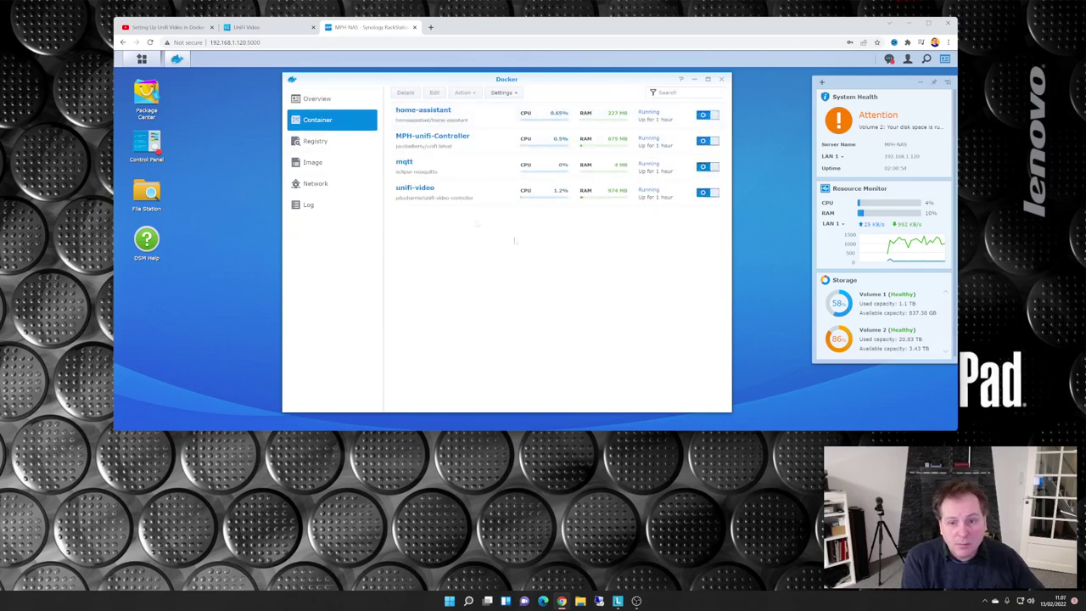
pyautogui.click(418, 192)
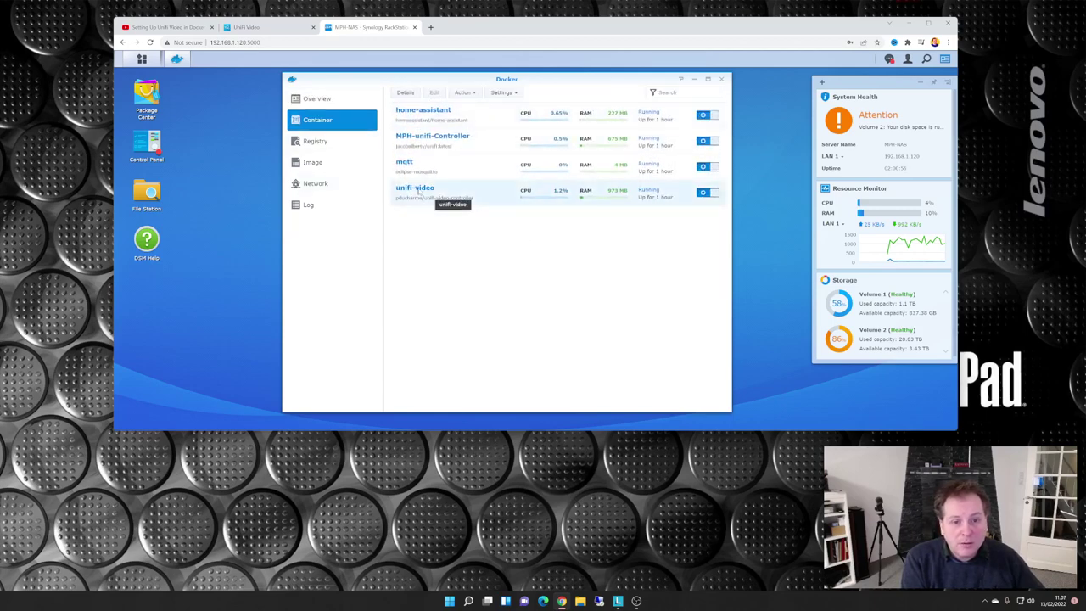
pyautogui.click(406, 91)
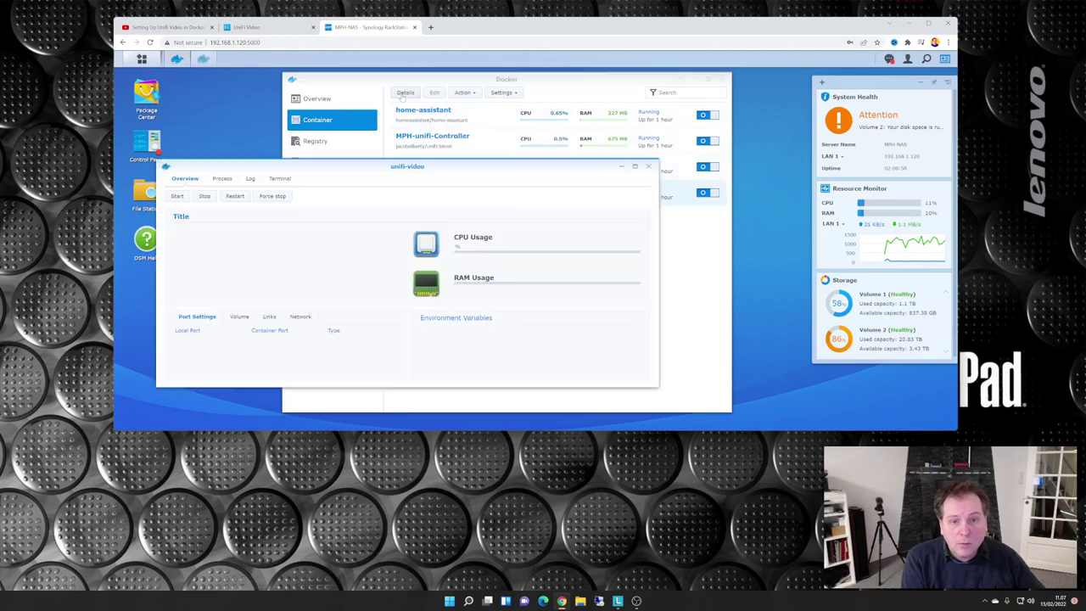
pyautogui.moveTo(354, 166); pyautogui.dragTo(442, 121)
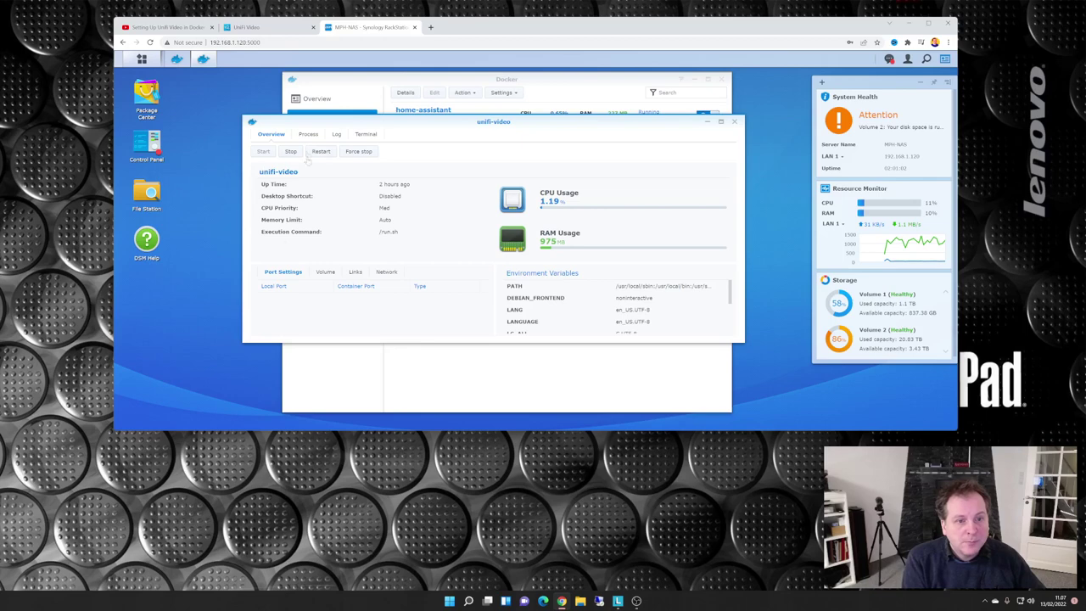
# Check the unifi-video container's volume mounts, network and port settings
pyautogui.click(324, 272)
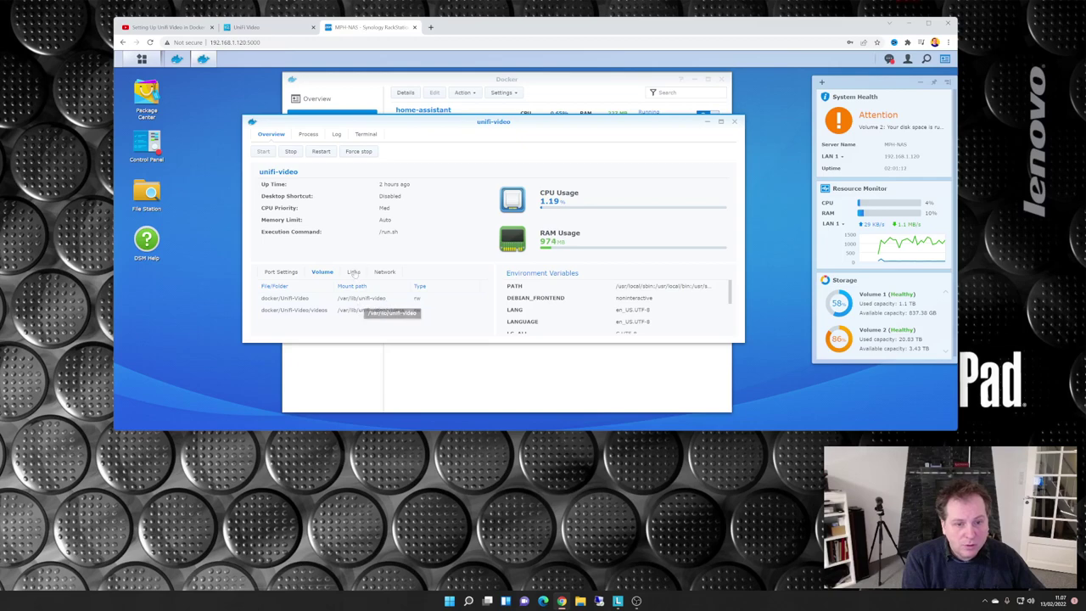
pyautogui.click(383, 273)
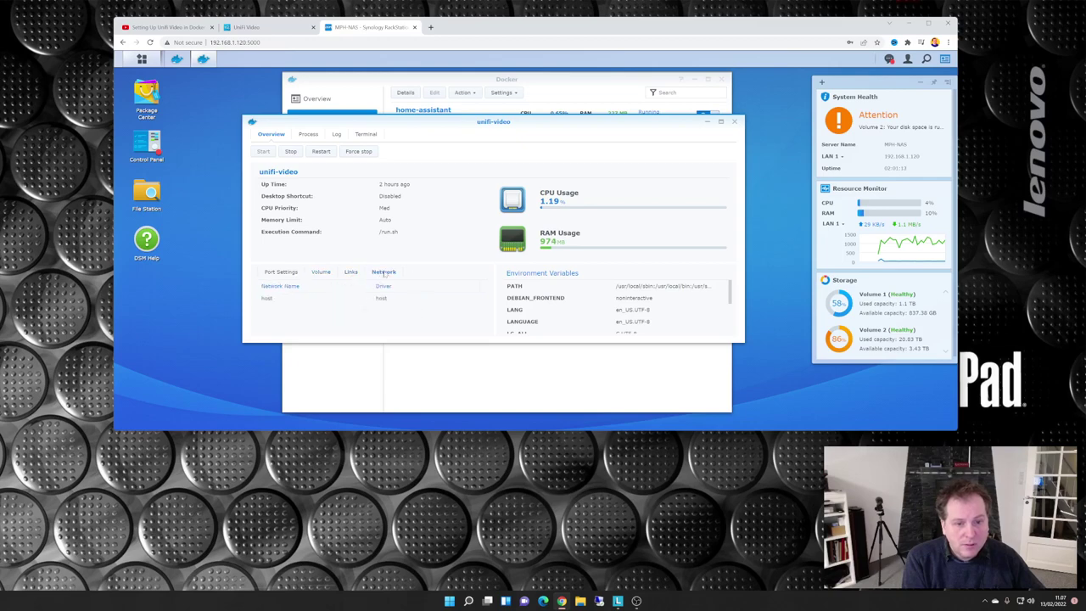
pyautogui.click(279, 273)
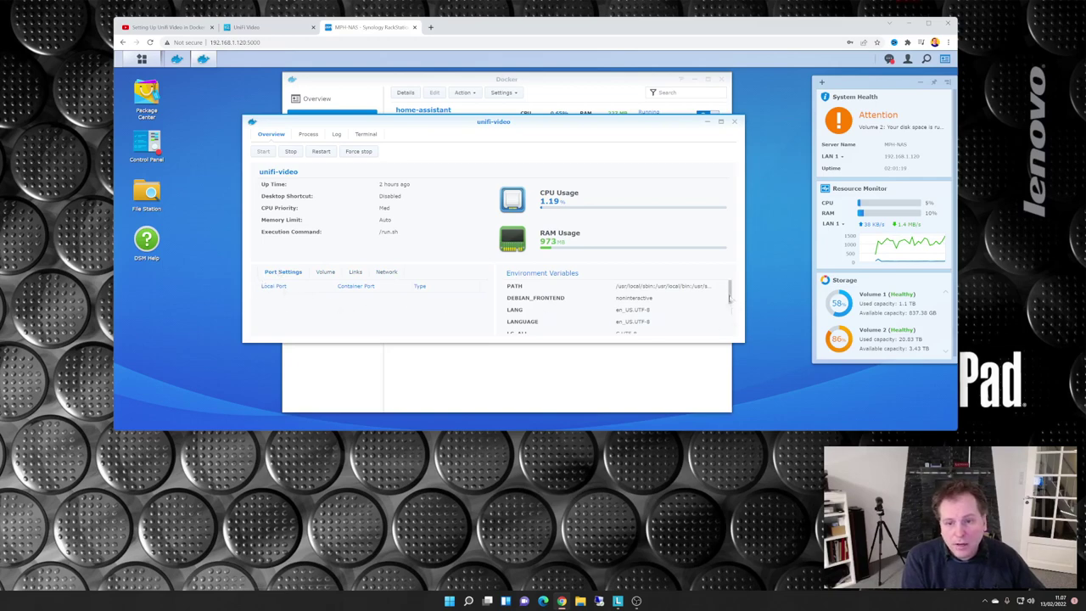
# Examine the unifi-video container's environment variables, including the version, and close its details
pyautogui.moveTo(730, 303); pyautogui.dragTo(735, 330)
pyautogui.scroll(2, 735, 323)
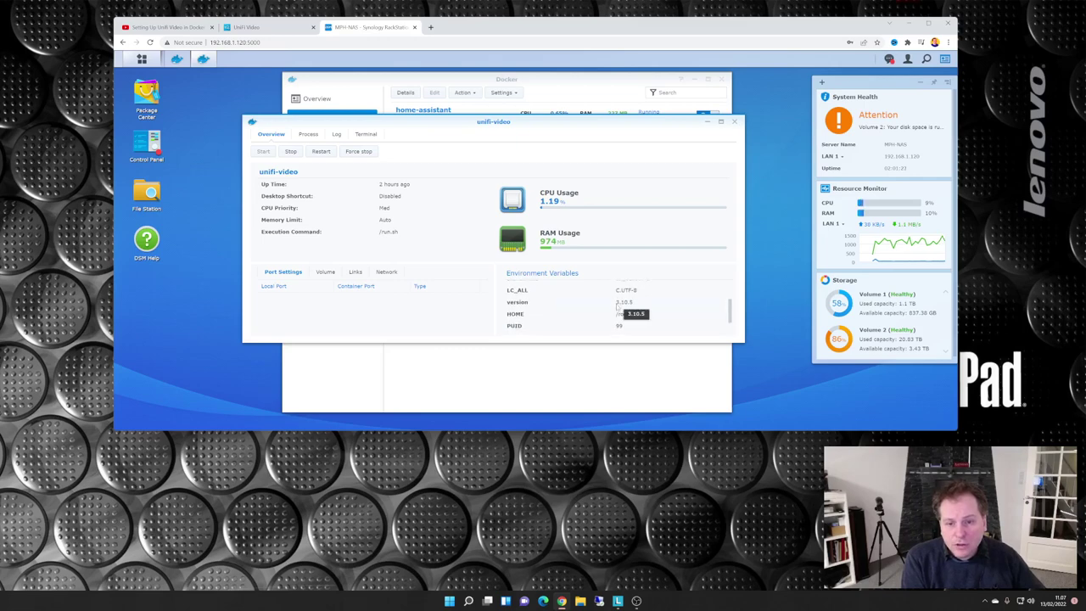
pyautogui.scroll(2, 621, 309)
pyautogui.scroll(-3, 646, 301)
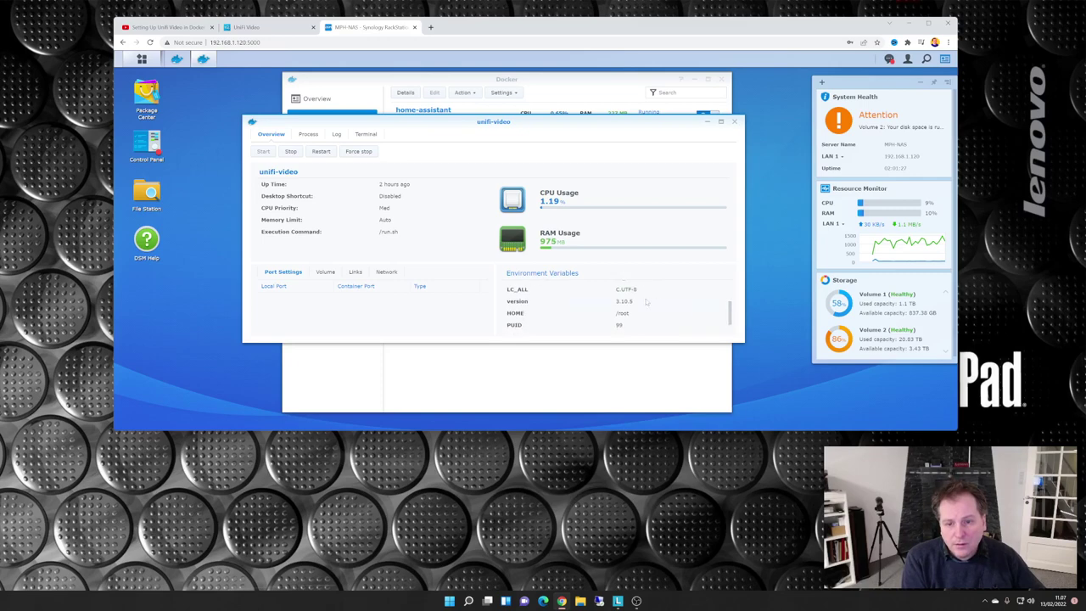
pyautogui.scroll(3, 731, 306)
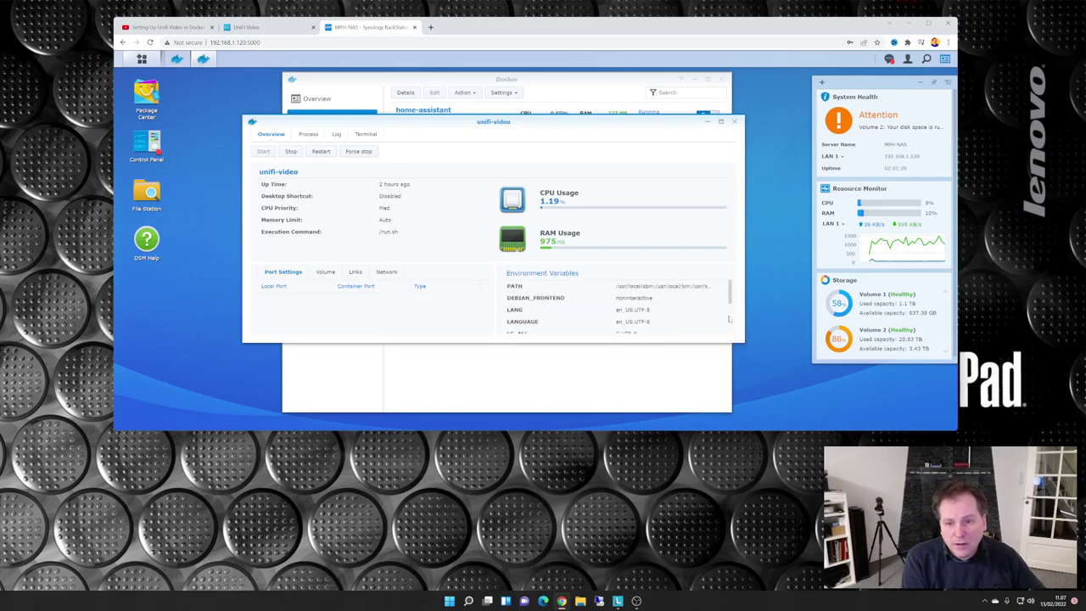
pyautogui.scroll(-2, 730, 297)
pyautogui.scroll(2, 730, 297)
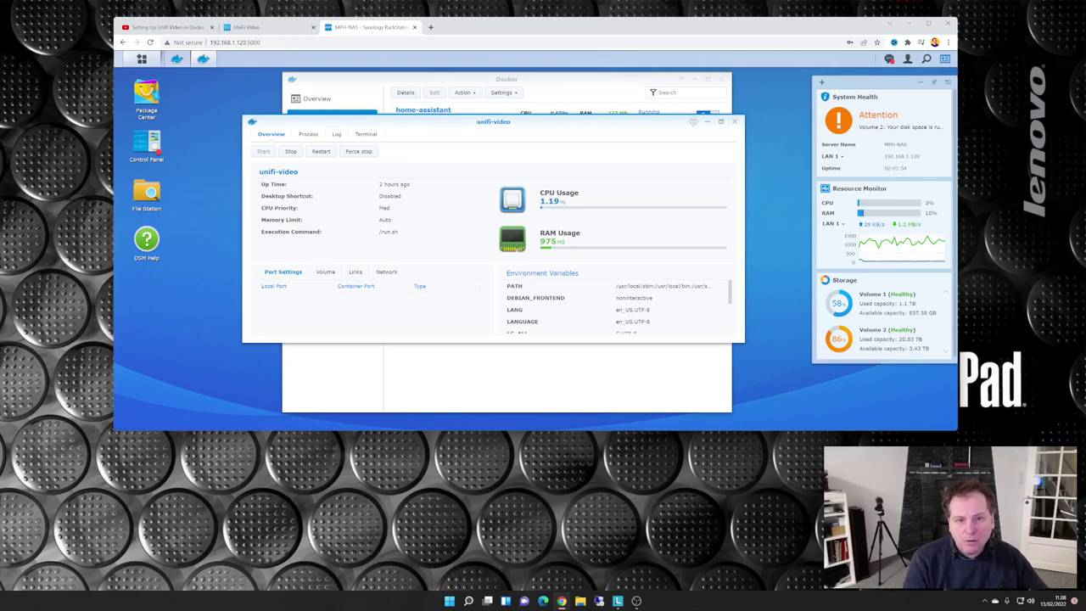
pyautogui.click(735, 123)
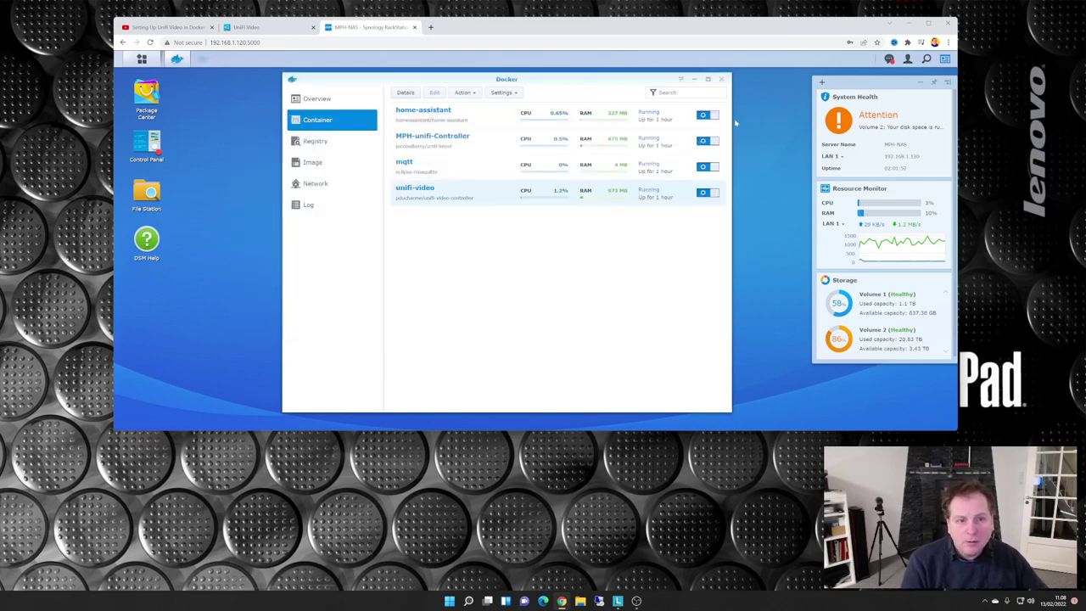
# Search the Docker registry for "unifi video"
pyautogui.click(315, 142)
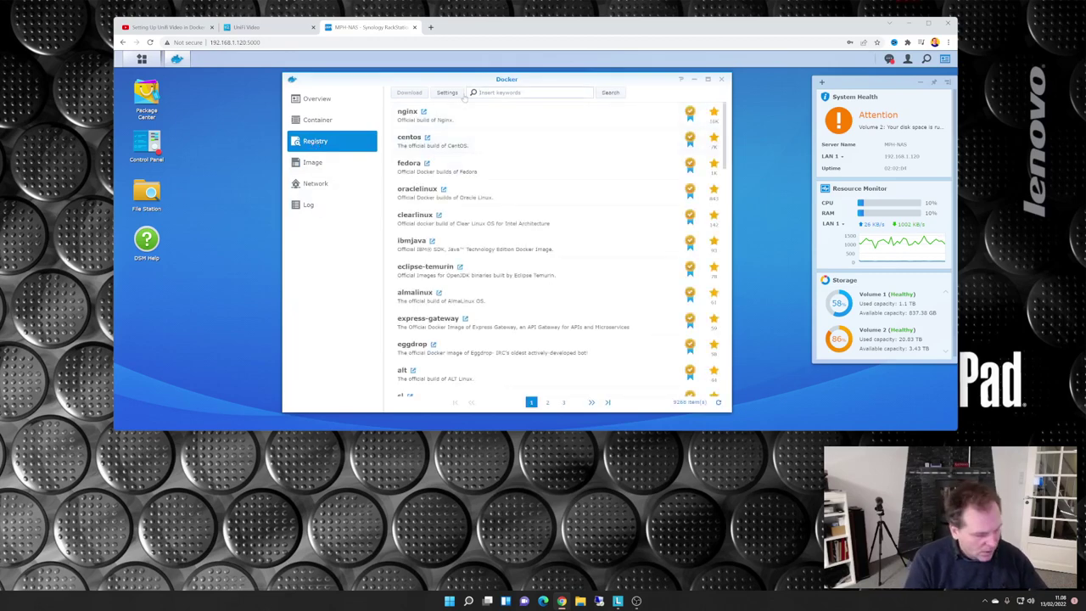
pyautogui.write('uni')
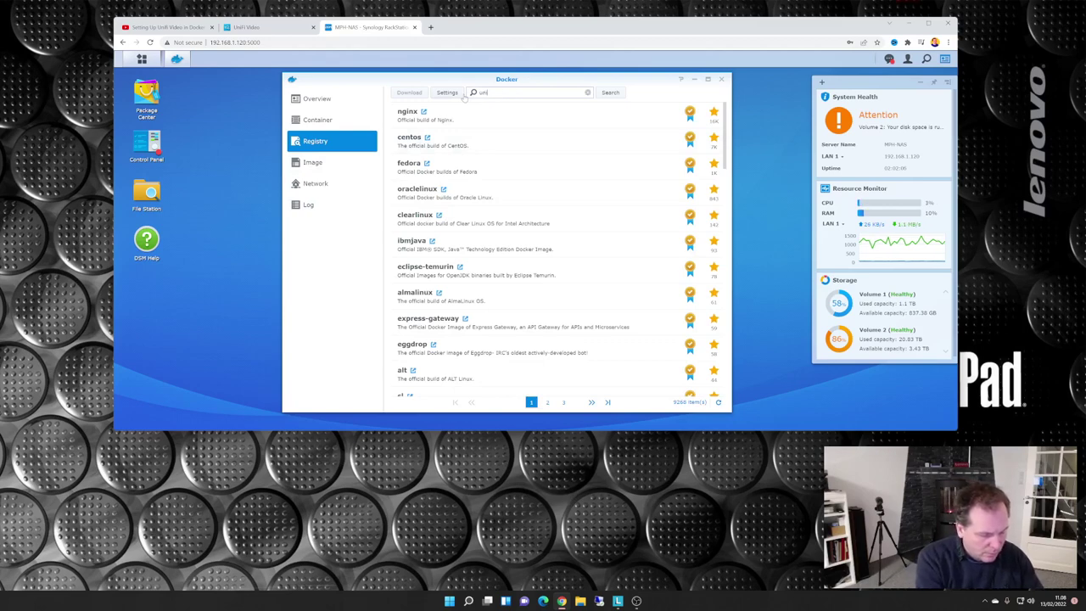
pyautogui.write('fi video')
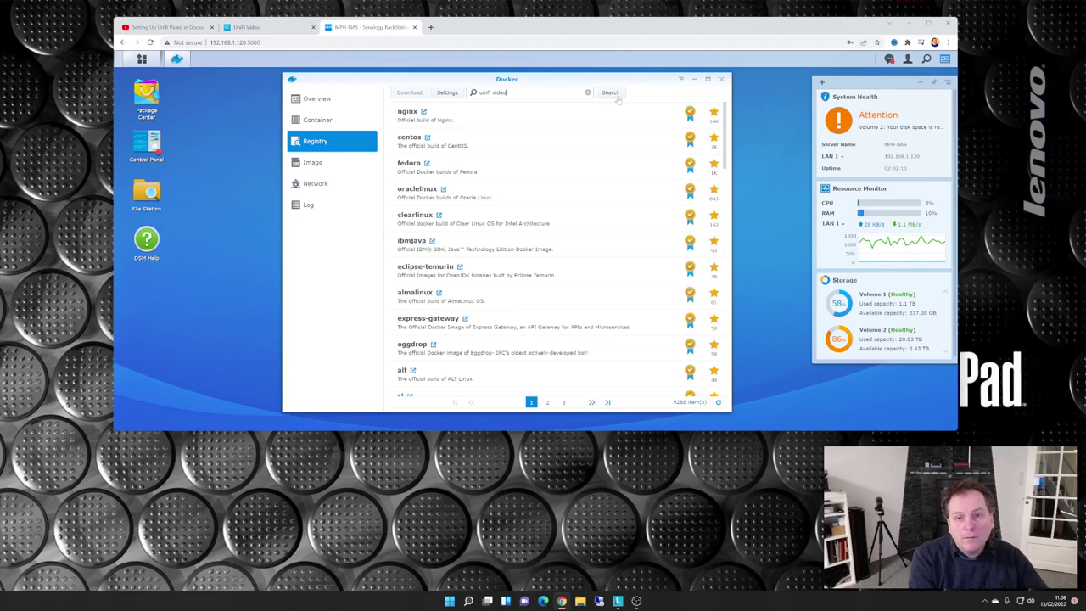
pyautogui.click(611, 94)
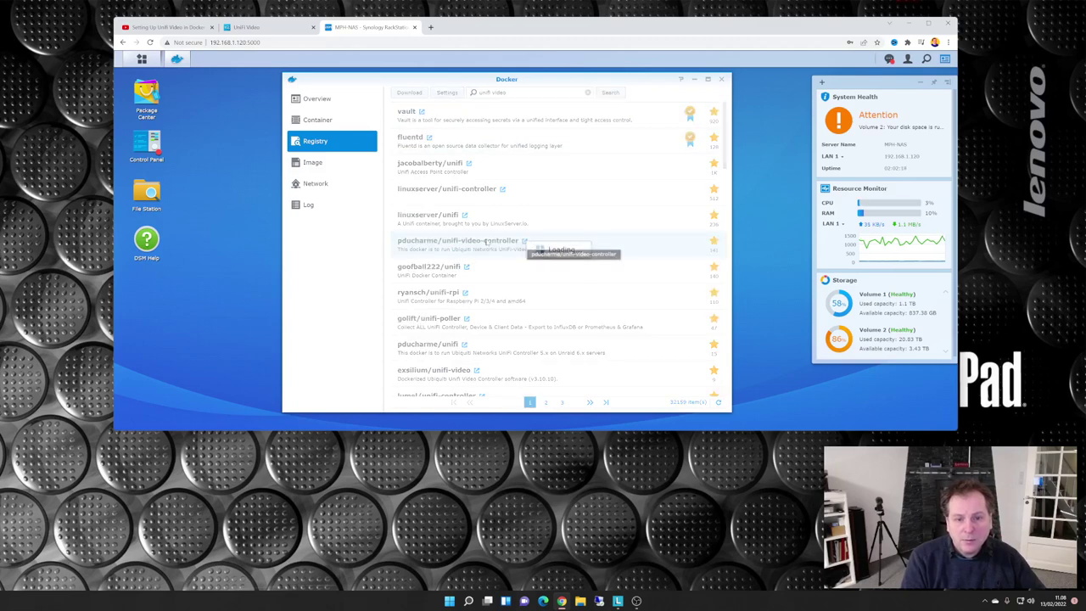
# Download the pducharme/unifi-video-controller image from the registry with the latest tag, checking the other available version tags first
pyautogui.doubleClick(430, 243)
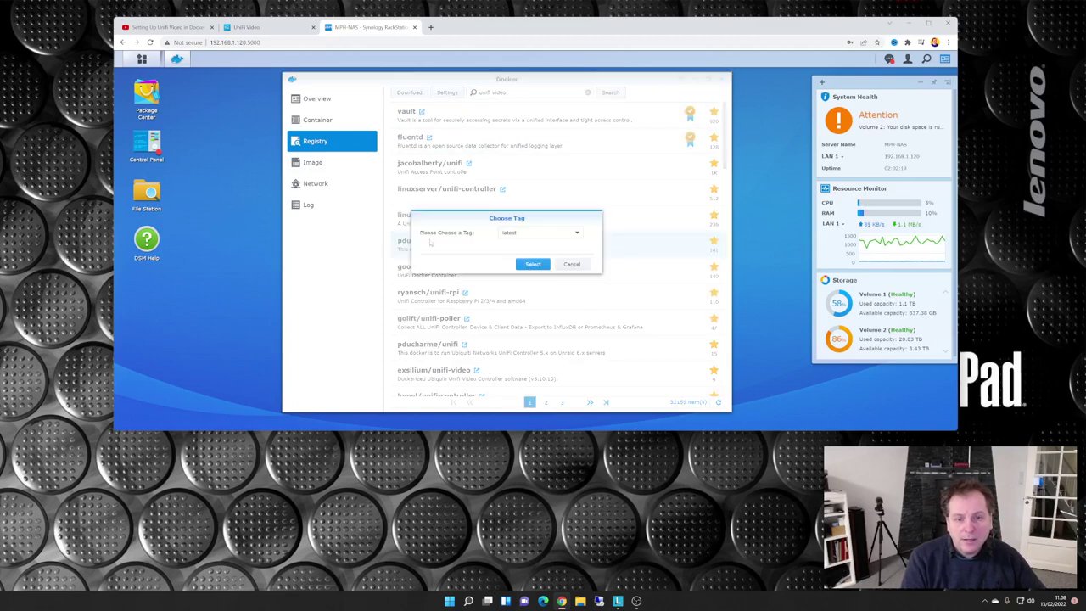
pyautogui.click(577, 236)
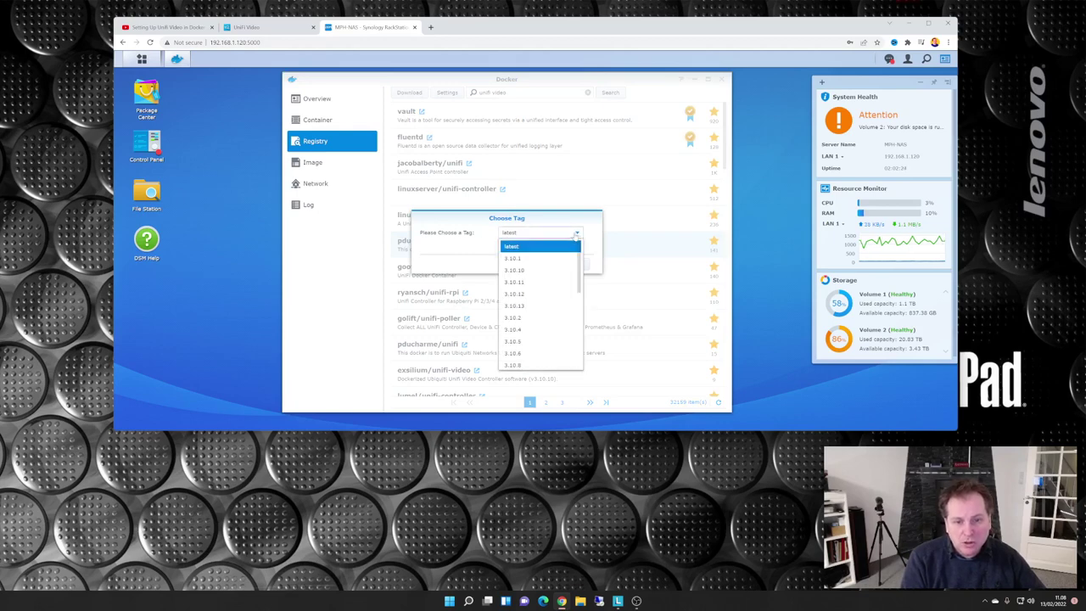
pyautogui.moveTo(578, 272); pyautogui.dragTo(578, 287)
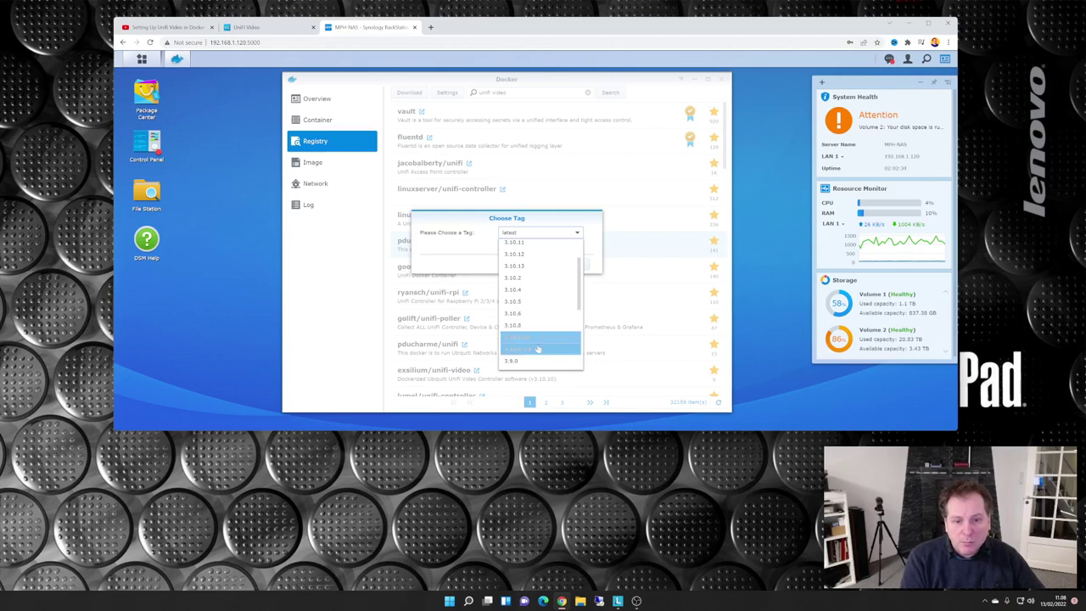
pyautogui.moveTo(579, 286)
pyautogui.mouseDown()
pyautogui.moveTo(577, 351)
pyautogui.moveTo(578, 268)
pyautogui.mouseUp()
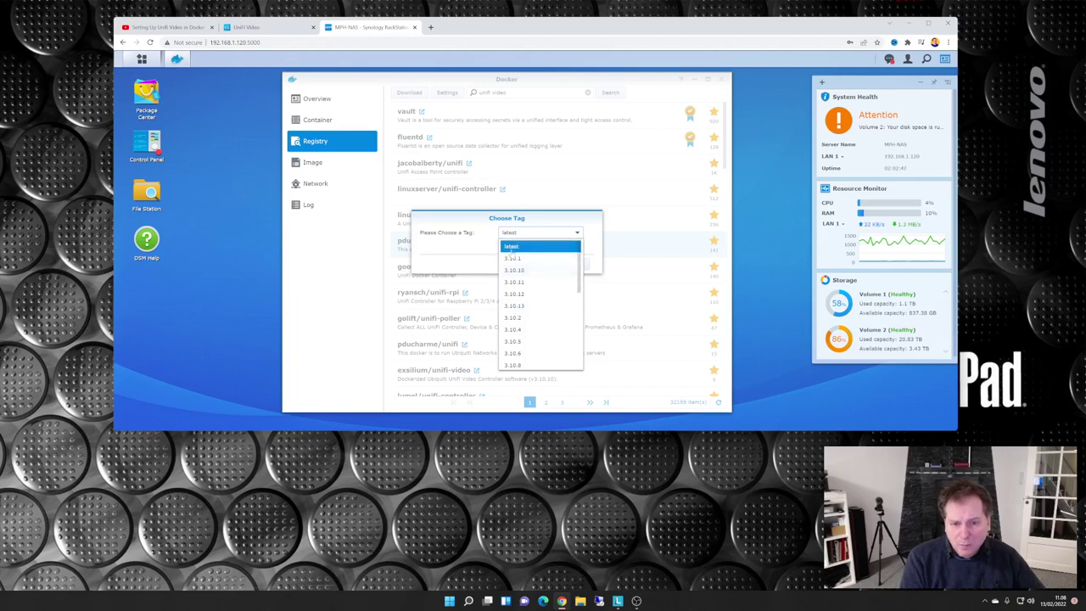
pyautogui.click(512, 247)
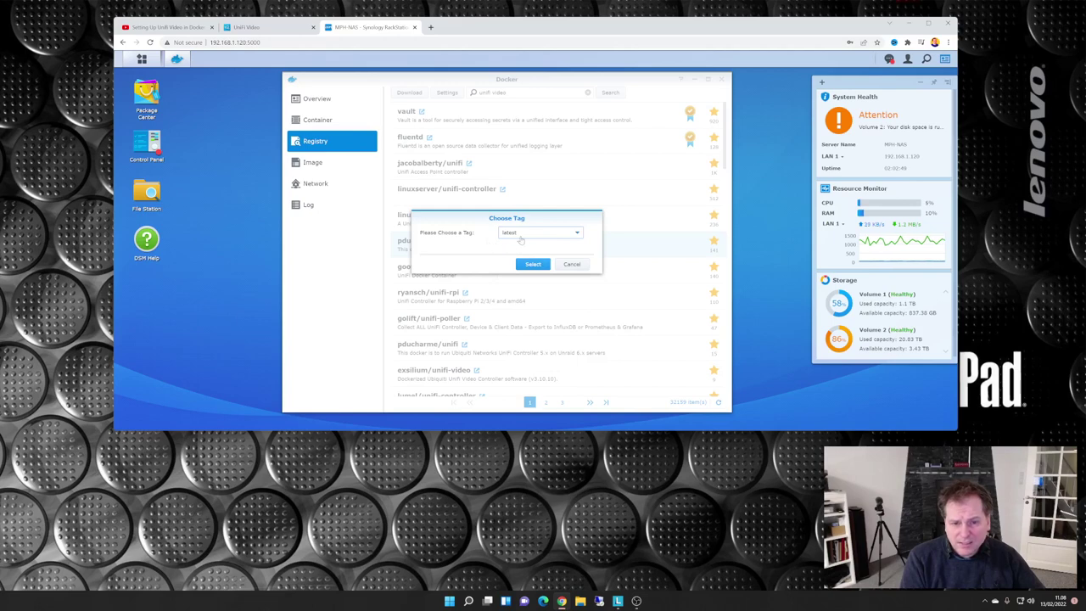
pyautogui.click(533, 265)
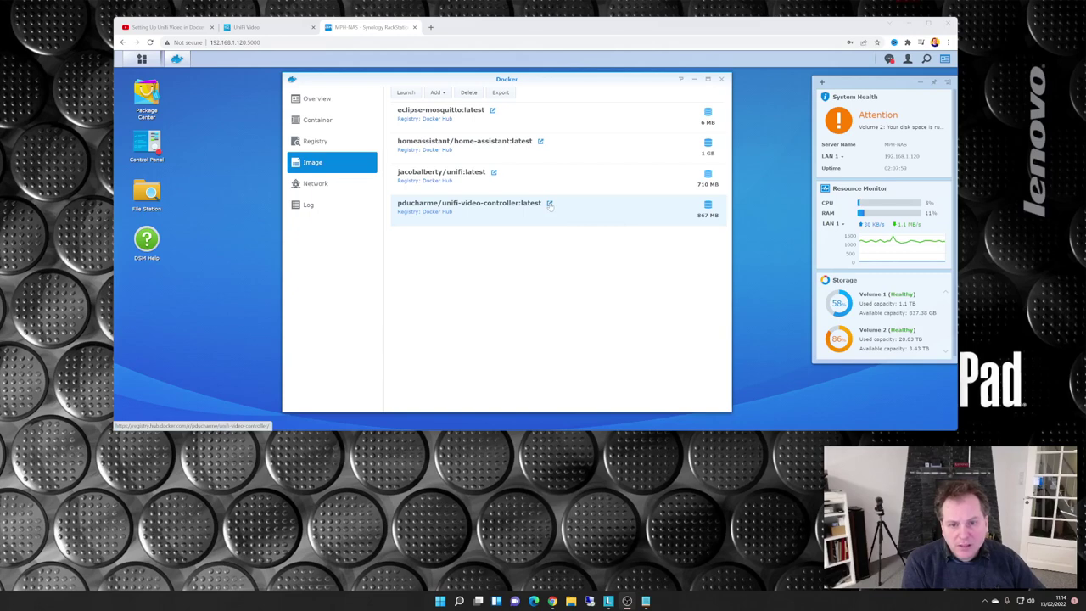
# Review the Docker Hub page of the pducharme/unifi-video-controller image, including its update date and description, and close the page
pyautogui.click(550, 205)
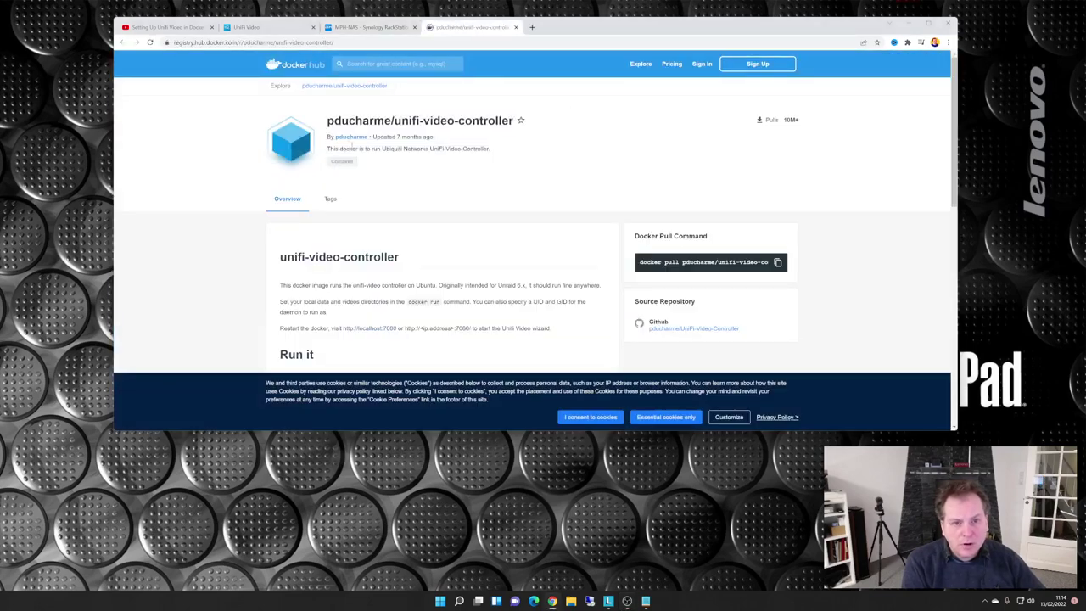
pyautogui.scroll(-1, 596, 252)
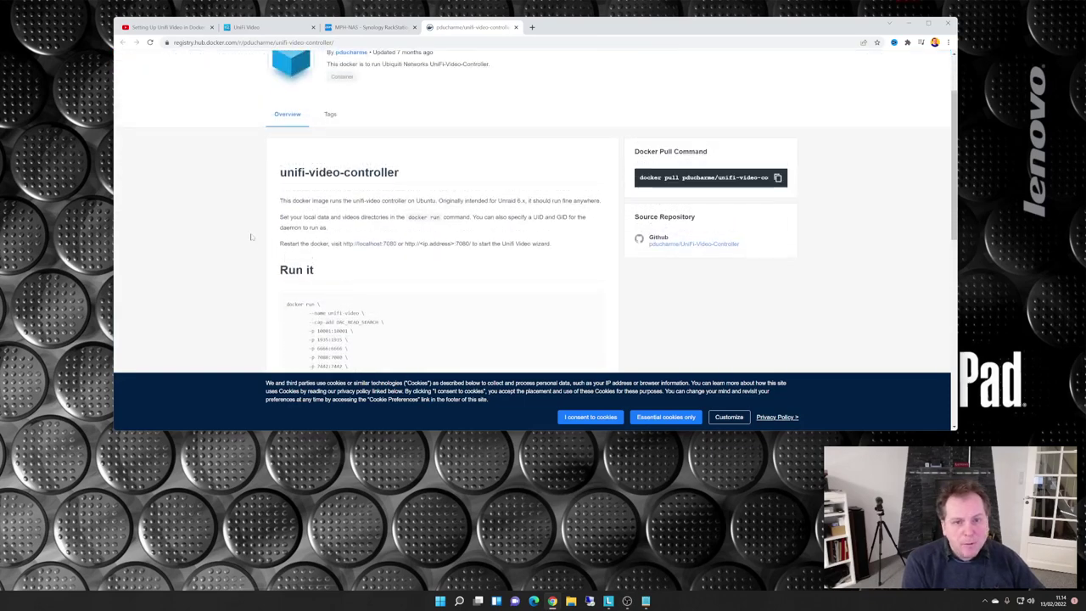
pyautogui.scroll(1, 251, 237)
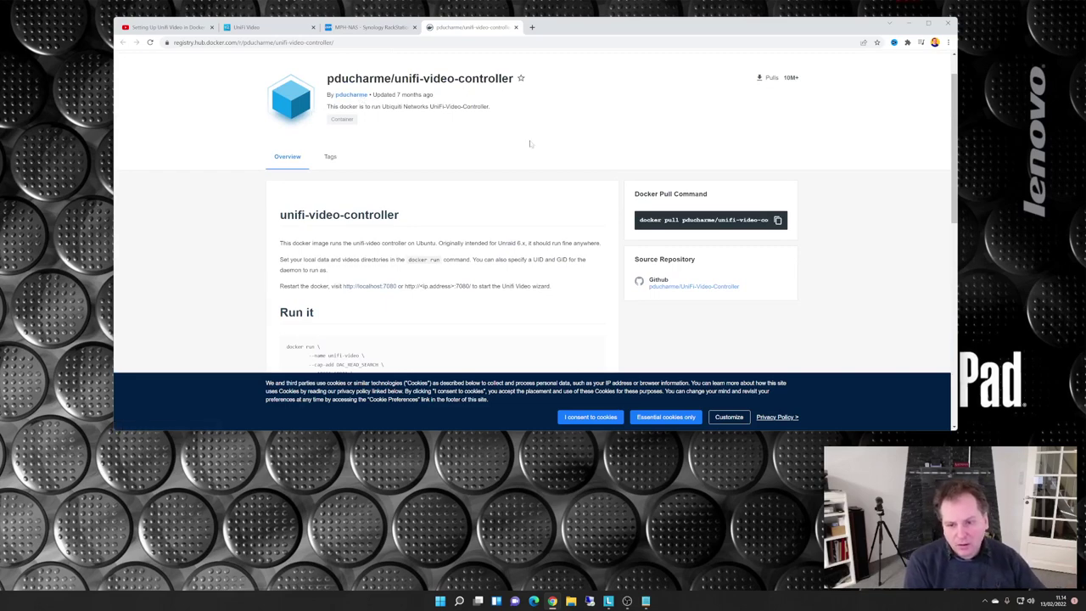
pyautogui.scroll(2, 206, 199)
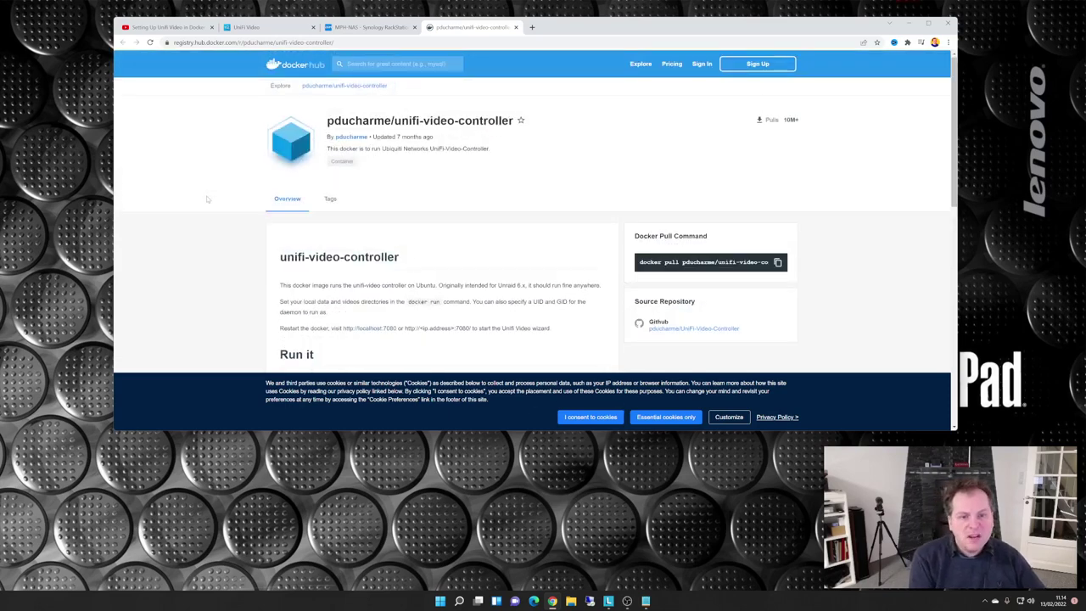
pyautogui.click(516, 27)
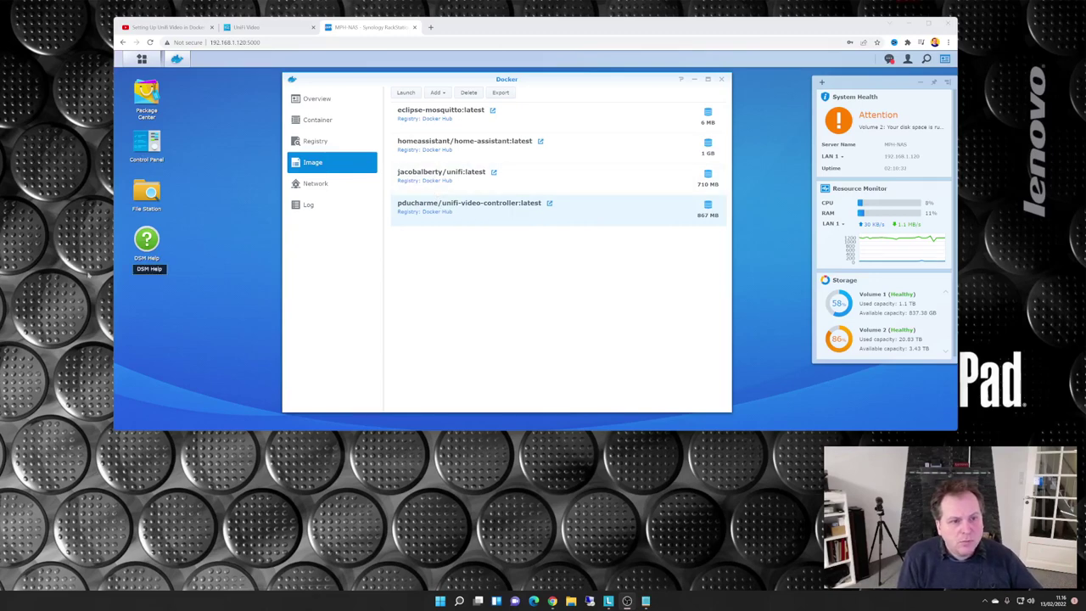
# Enable the SSH service on port 22 in the NAS's Terminal & SNMP settings, apply the change and close the Control Panel
pyautogui.click(149, 150)
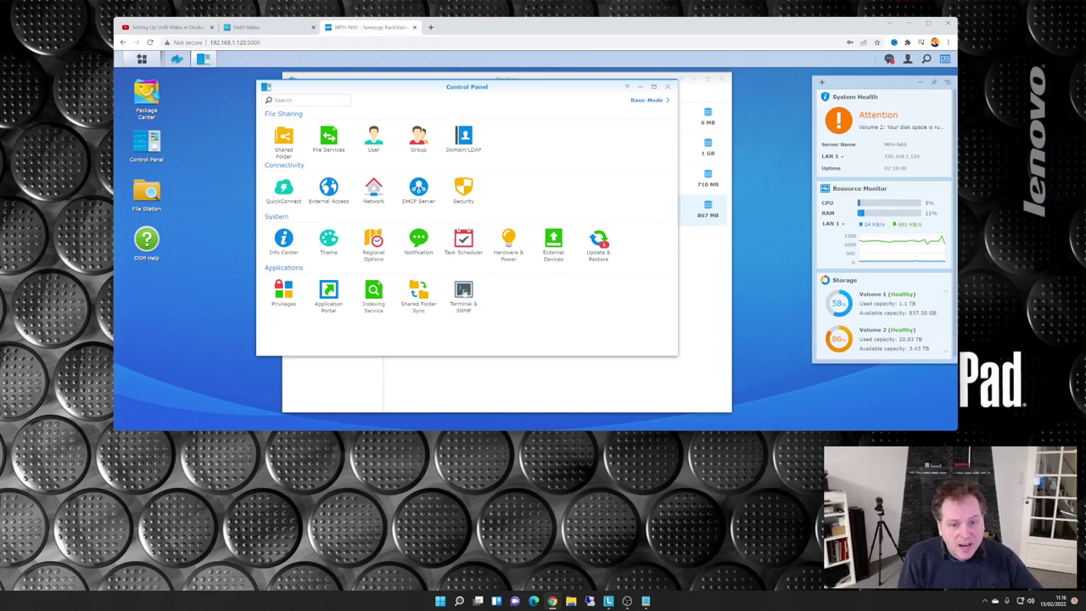
pyautogui.click(461, 291)
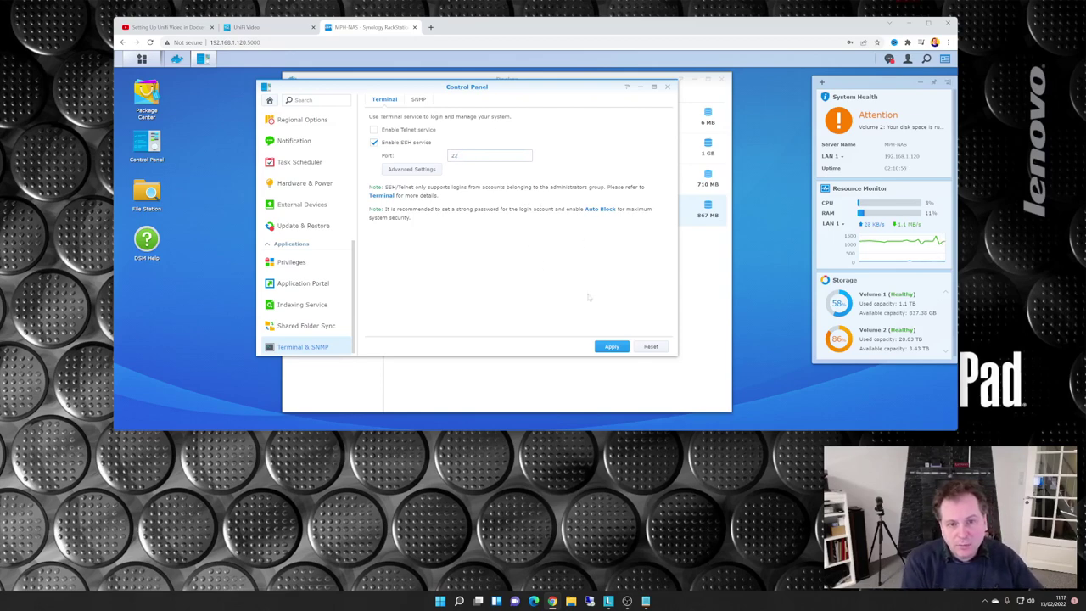
pyautogui.click(606, 350)
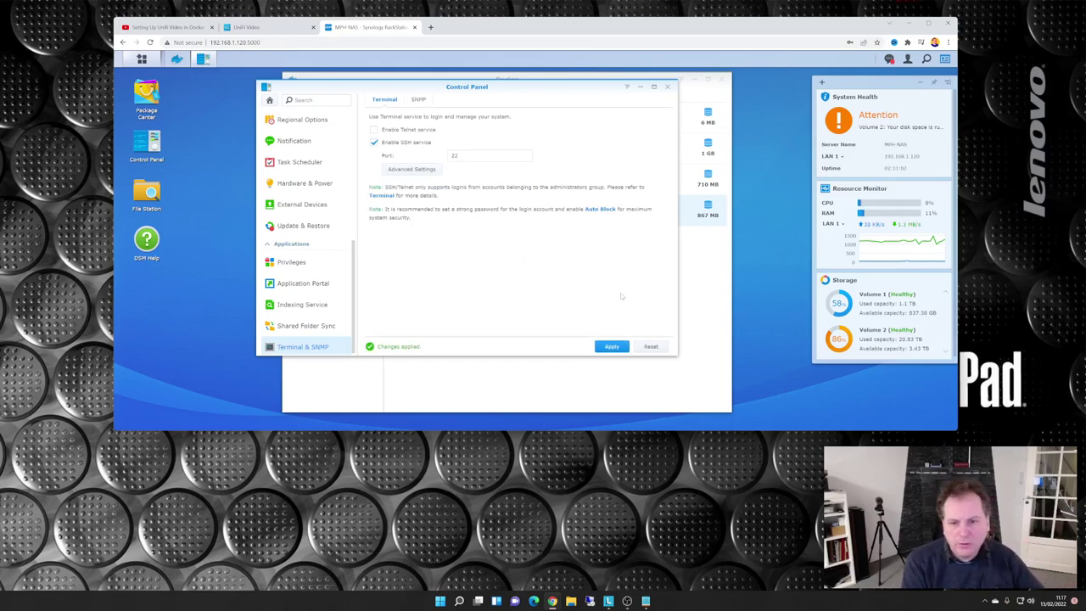
pyautogui.click(610, 348)
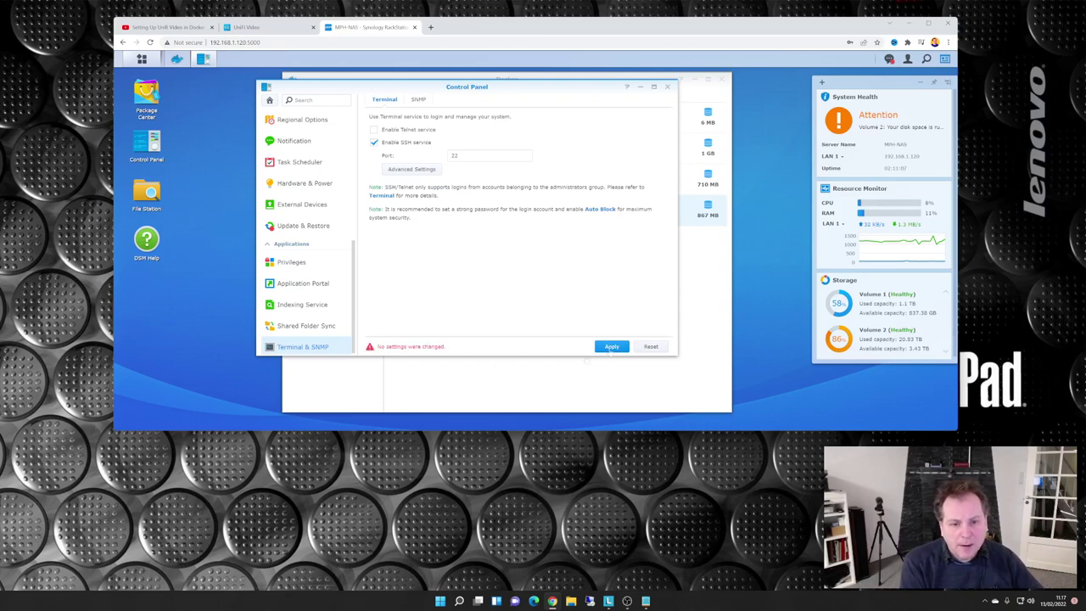
pyautogui.click(667, 87)
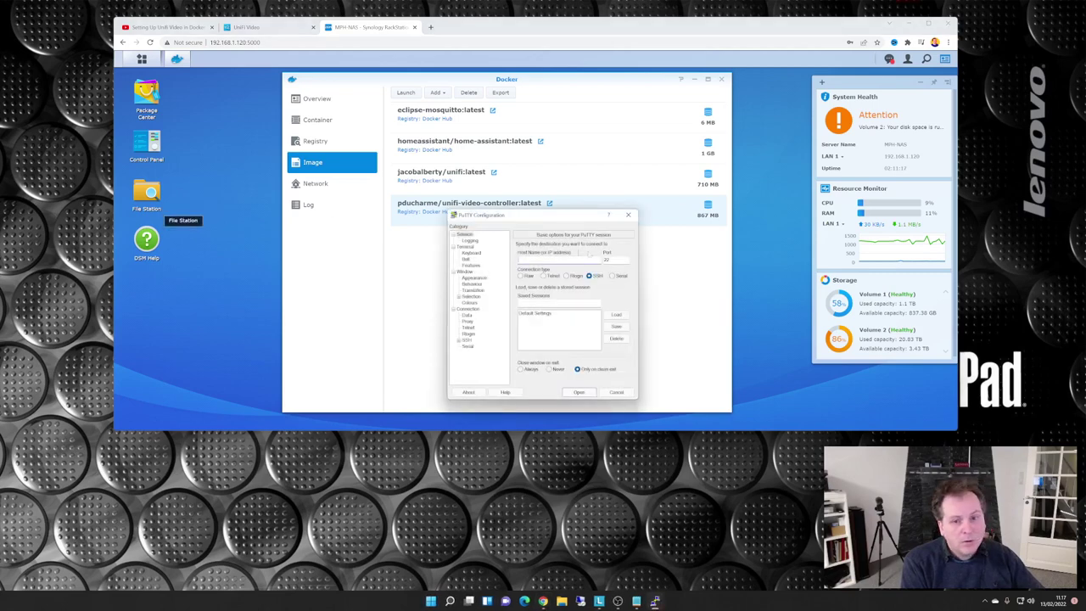
# Connect to 192.168.1.120 over SSH on port 22 with PuTTY and accept the server's host key
pyautogui.moveTo(569, 216); pyautogui.dragTo(193, 303)
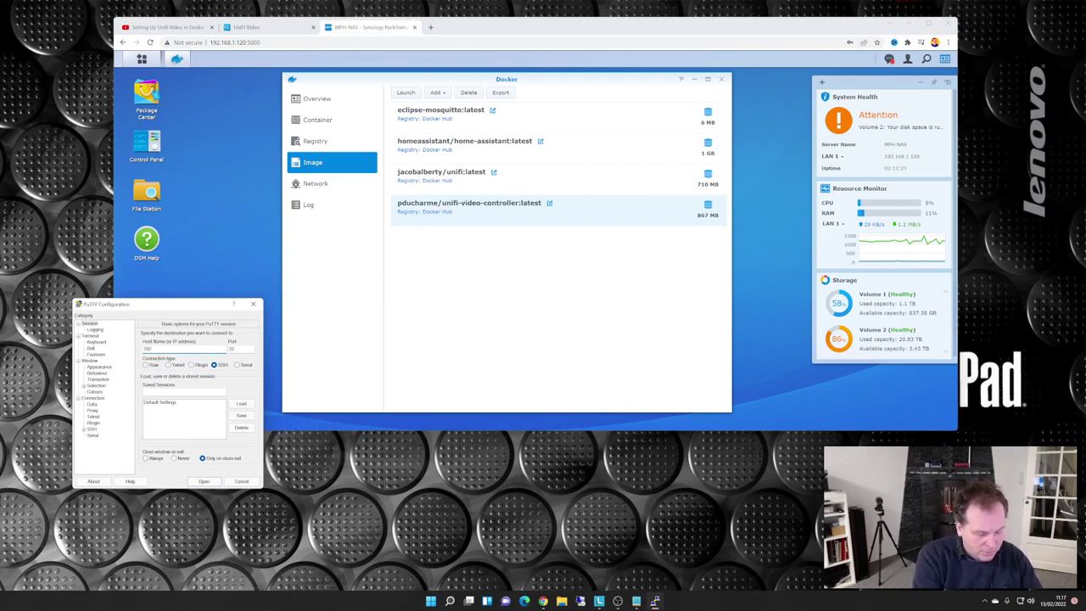
pyautogui.write('.168.1.120')
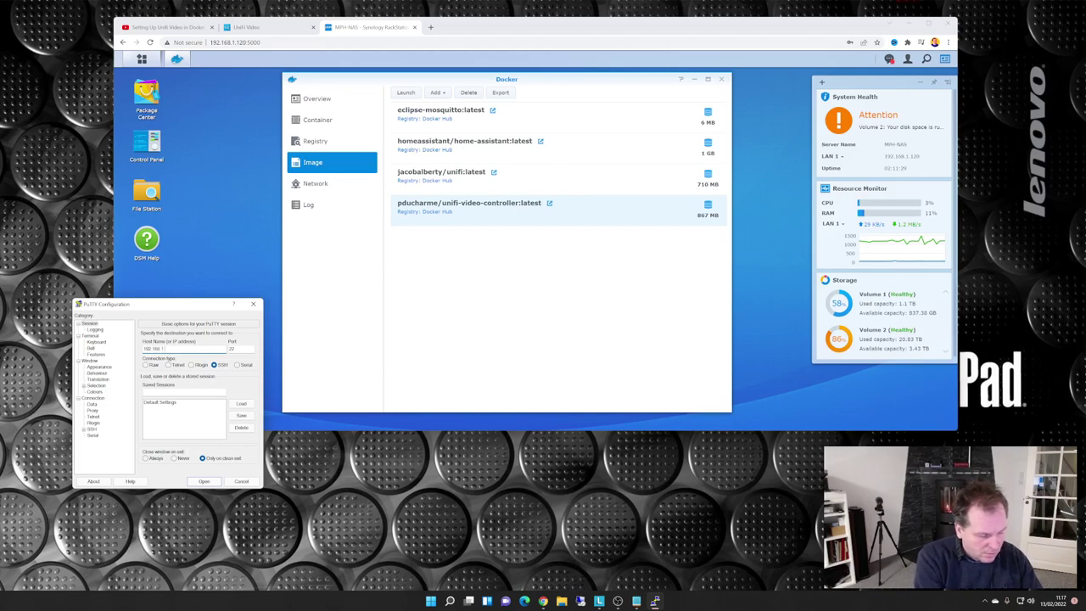
pyautogui.click(204, 481)
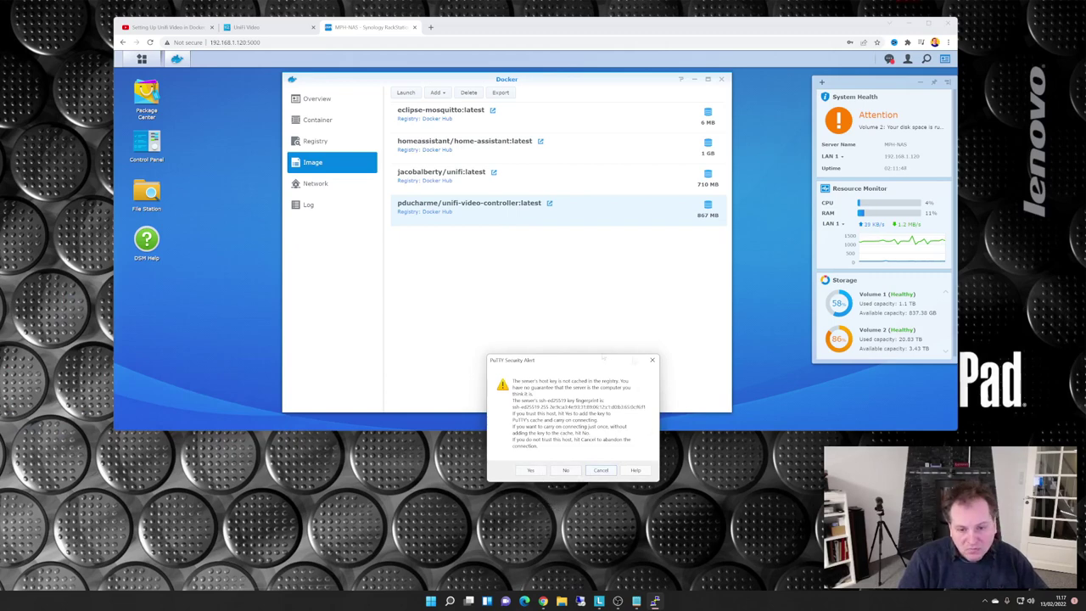
pyautogui.click(530, 470)
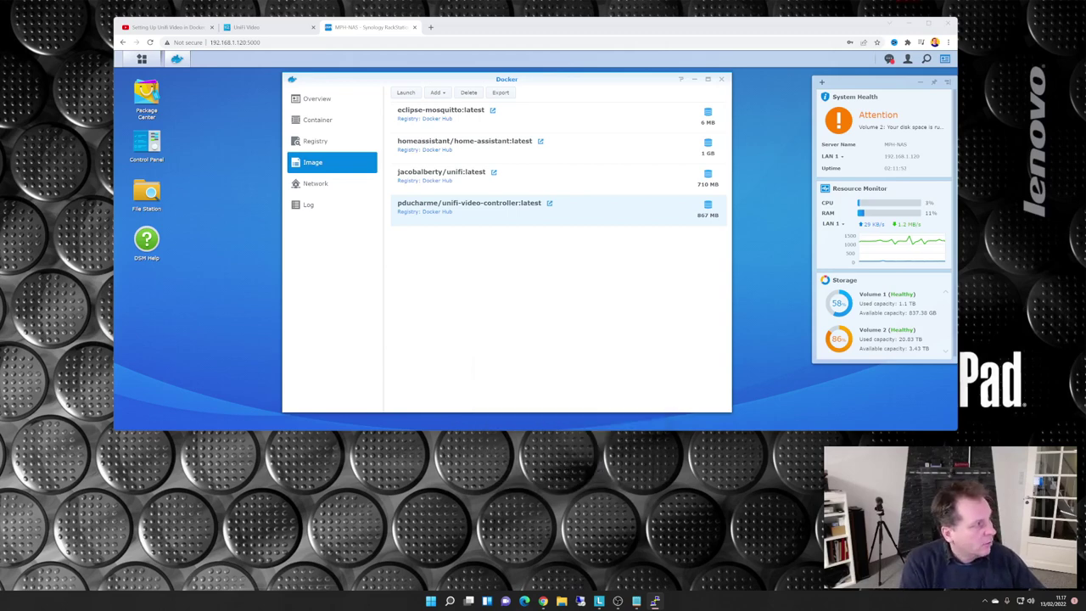
# Log in to the NAS terminal session as admin and enter the account password
pyautogui.moveTo(454, 298); pyautogui.dragTo(442, 299)
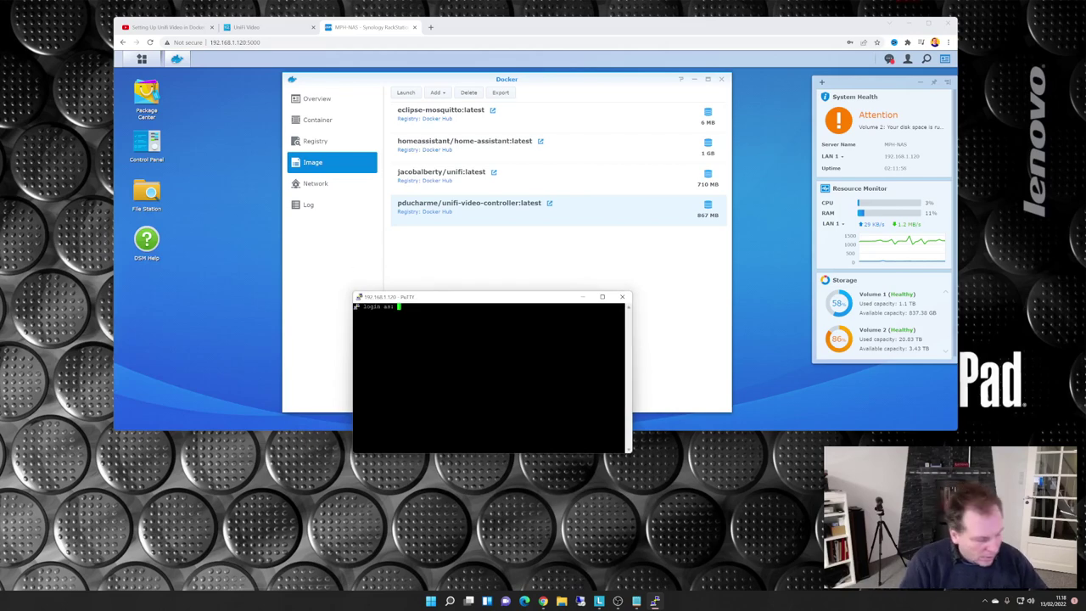
pyautogui.write('admin')
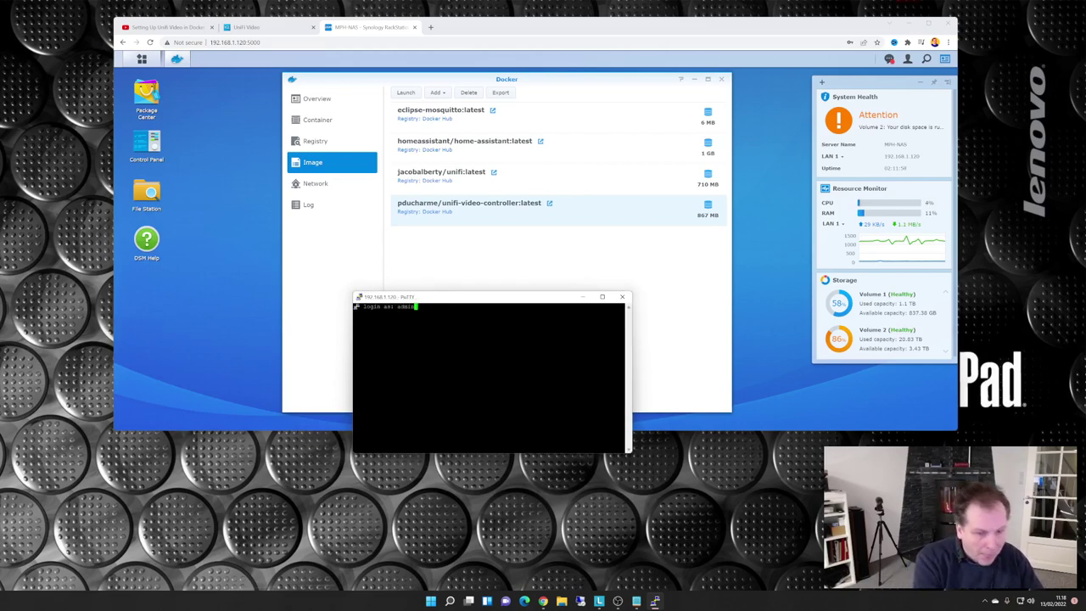
pyautogui.press('Return')
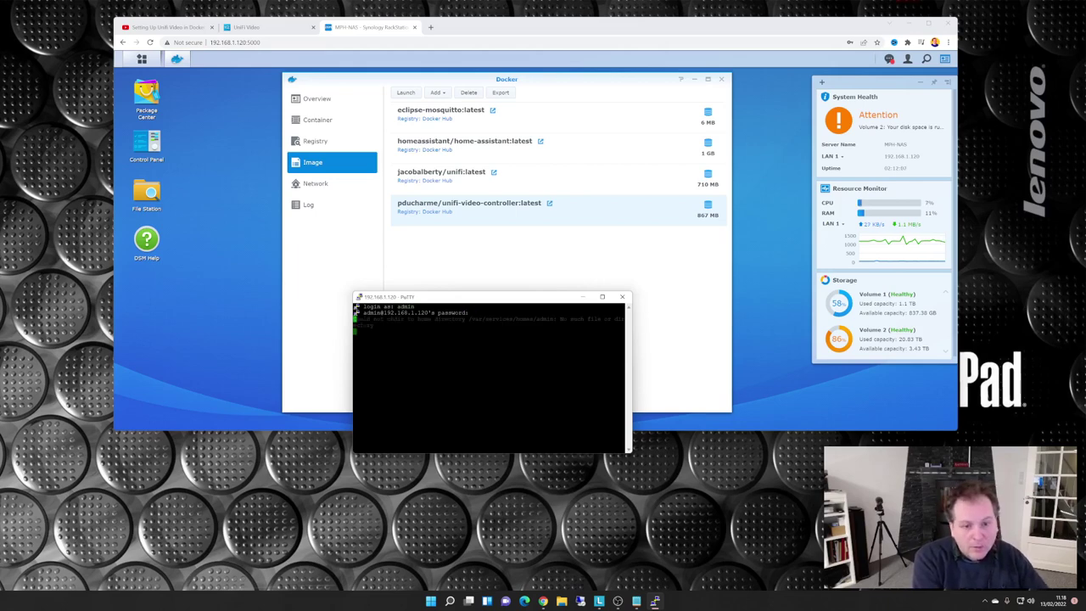
pyautogui.press('Return')
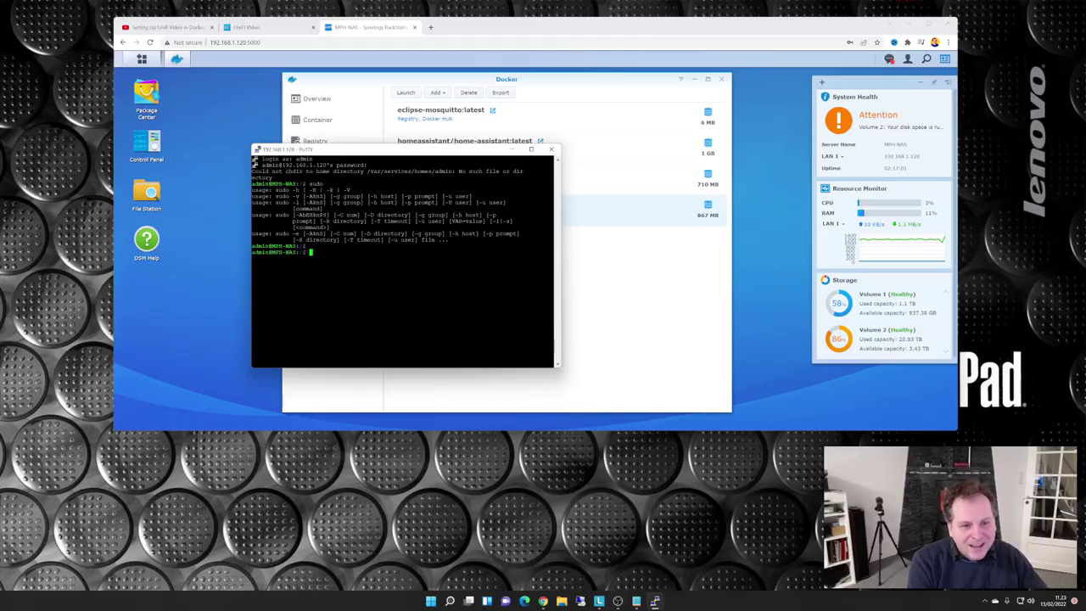
# Switch to a root shell with sudo su, entering the account password
pyautogui.press('Return')
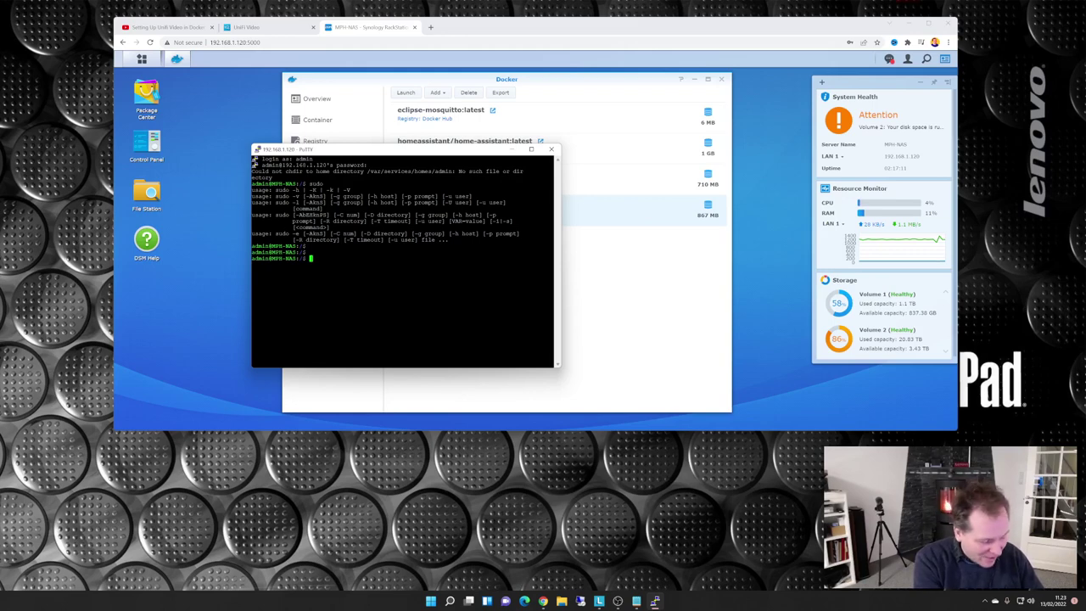
pyautogui.write('sudo')
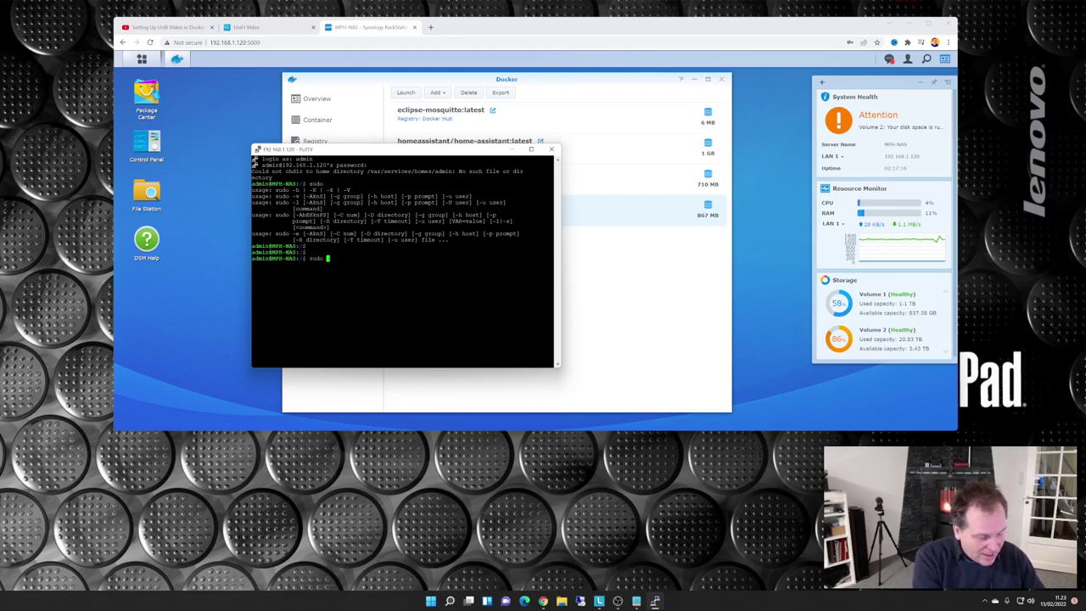
pyautogui.write(' su')
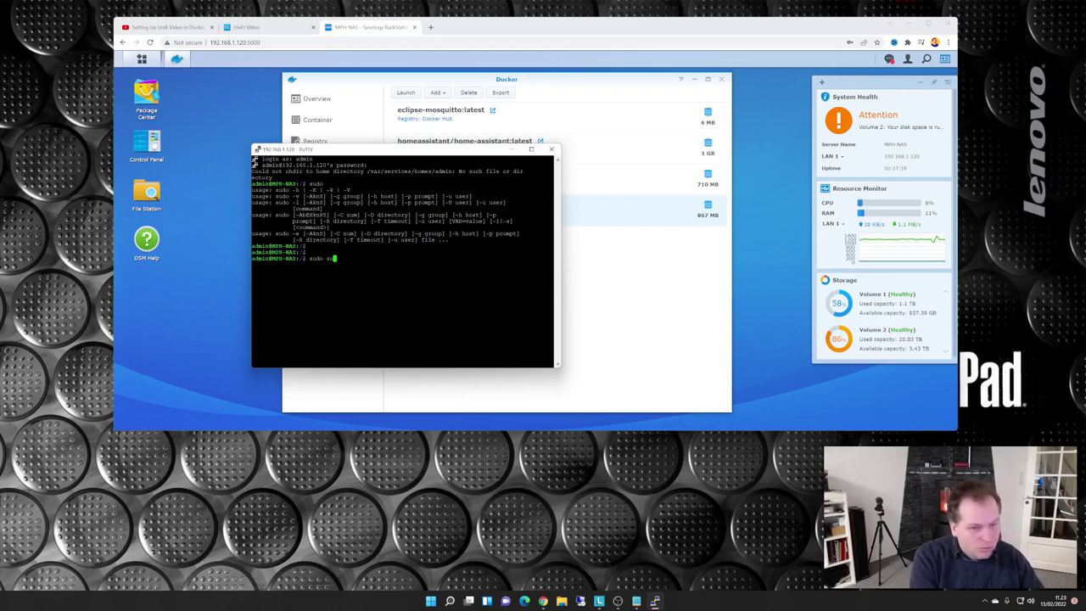
pyautogui.press('Return')
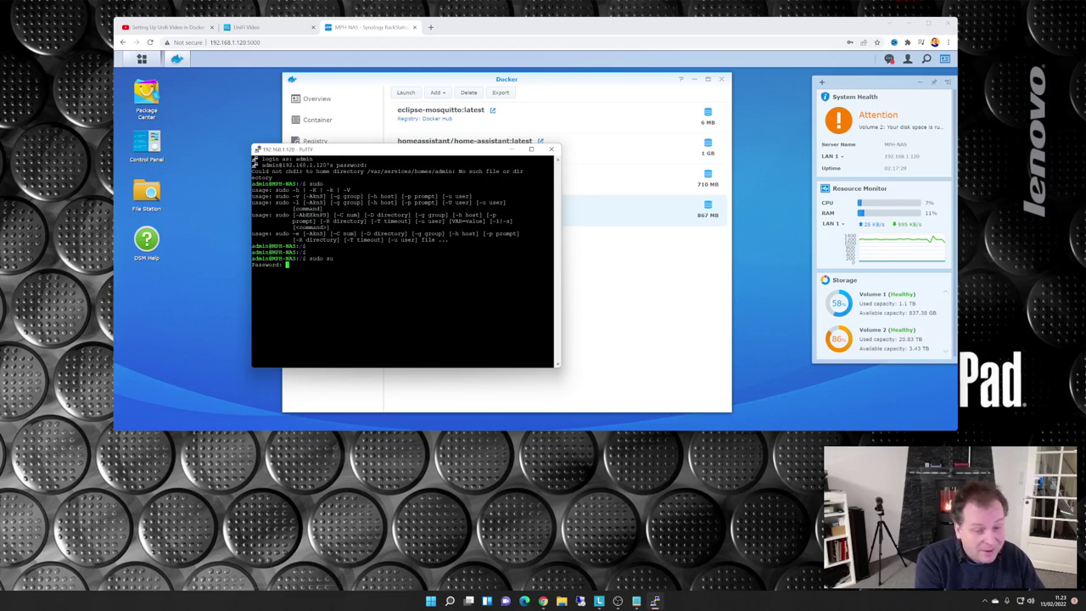
pyautogui.press('Return')
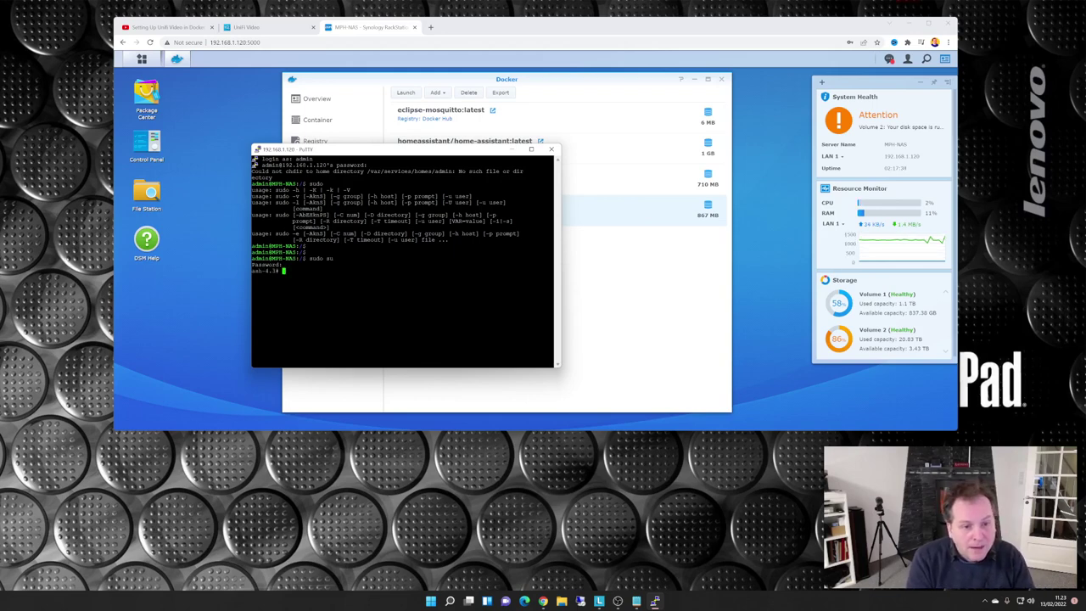
pyautogui.press('Return')
pyautogui.press('Return')
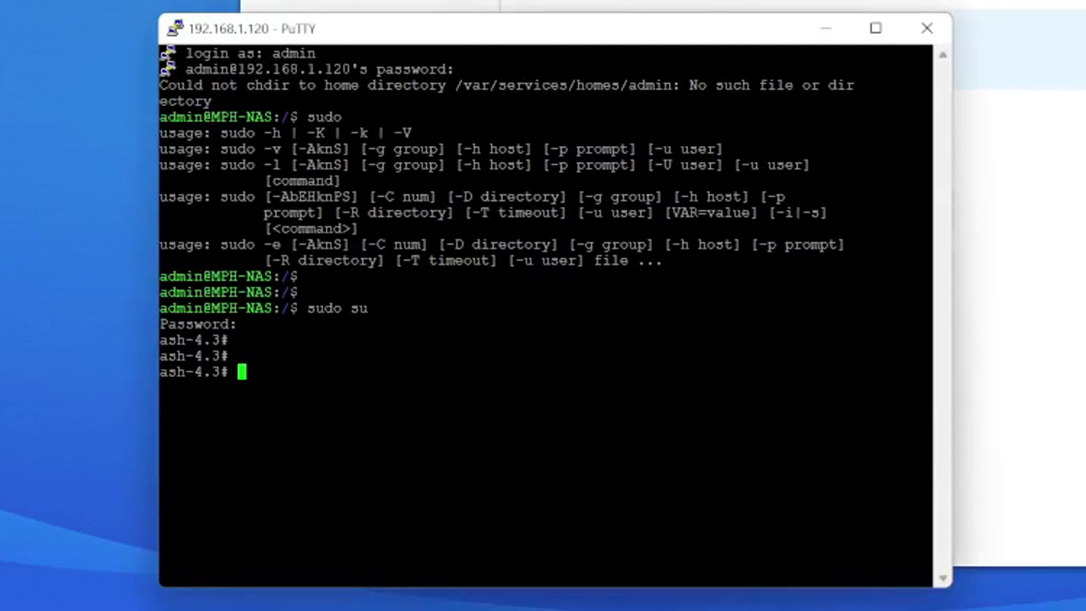
# List the root directory's contents with ls and change into the volume2 directory
pyautogui.write('ls')
pyautogui.press('Return')
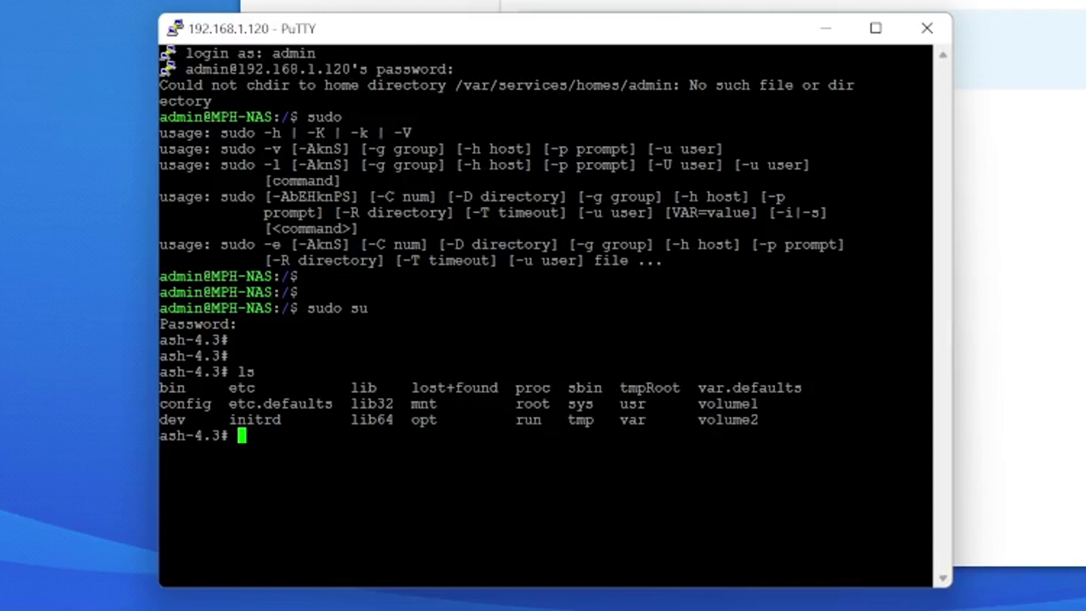
pyautogui.write('cd vo')
pyautogui.press('Tab')
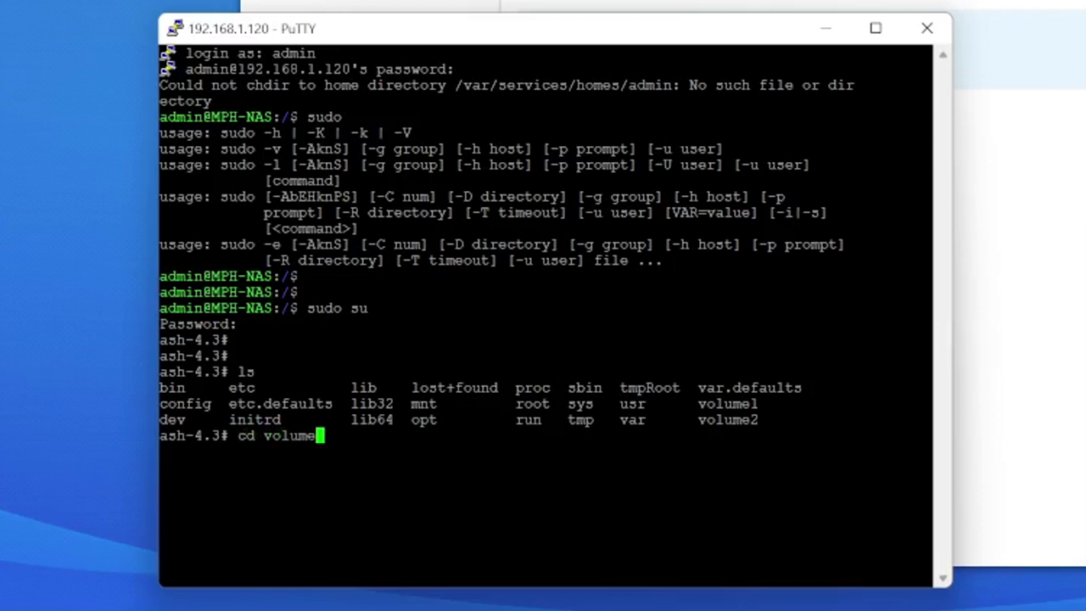
pyautogui.write('2')
pyautogui.press('Return')
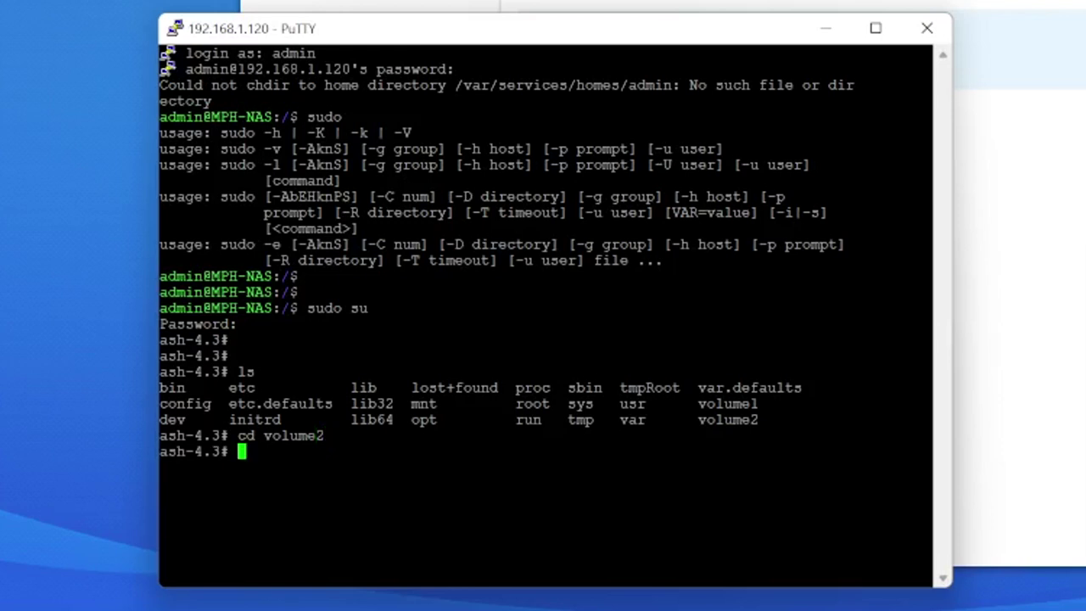
# Change into the docker directory inside volume2, listing the contents of both directories with ls
pyautogui.write('ls')
pyautogui.press('Return')
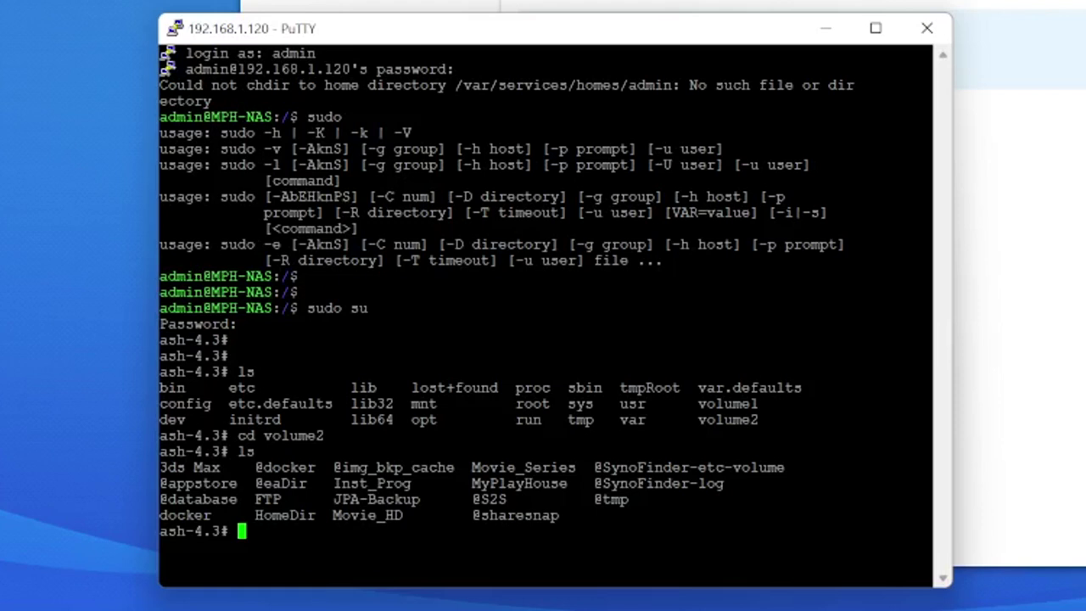
pyautogui.write('cd docker')
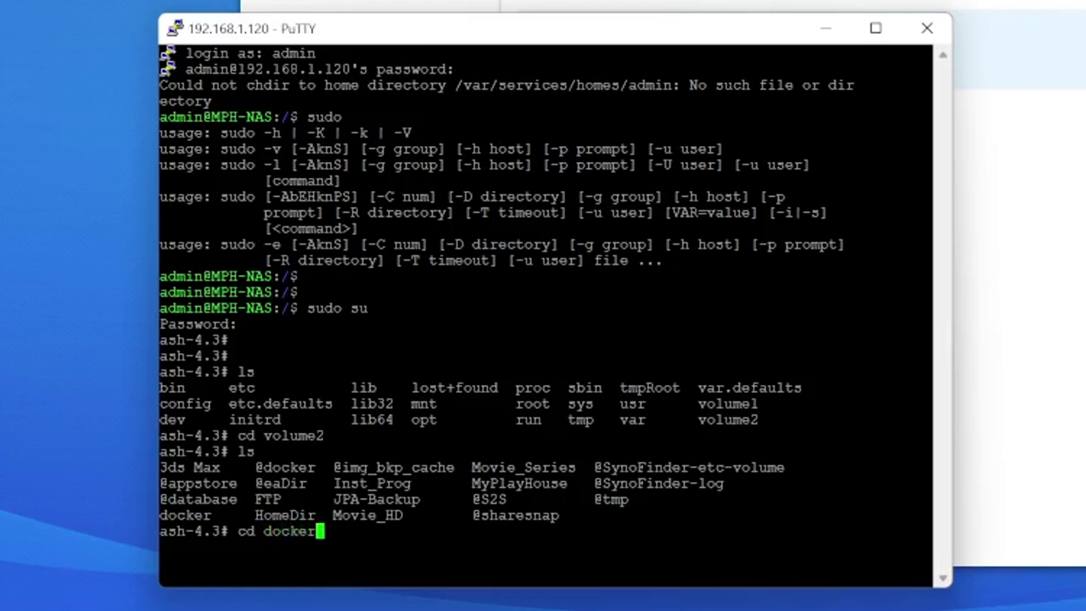
pyautogui.press('Return')
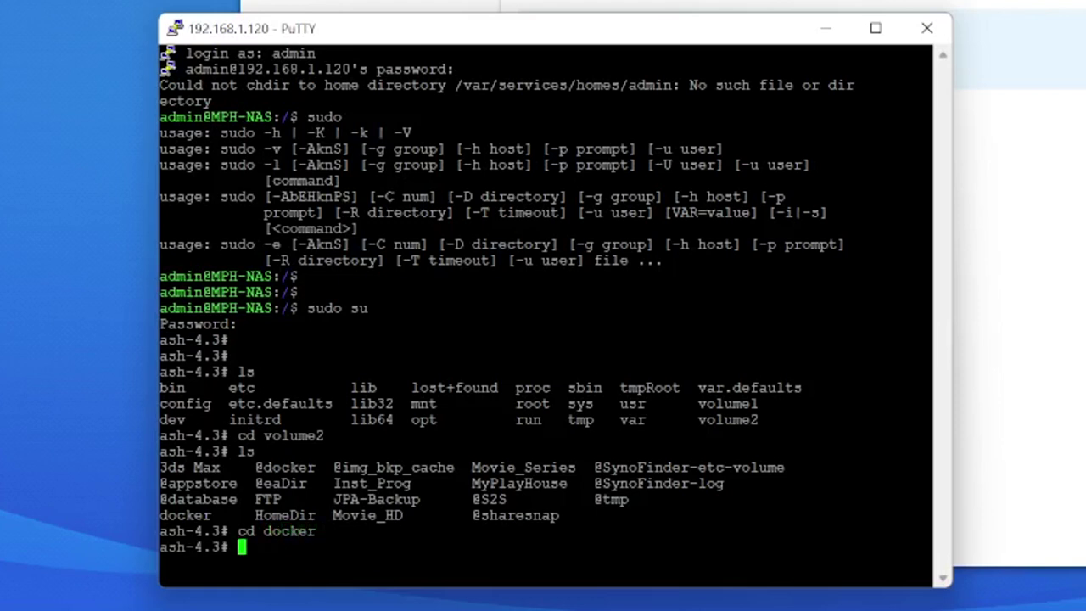
pyautogui.write('ls')
pyautogui.press('Return')
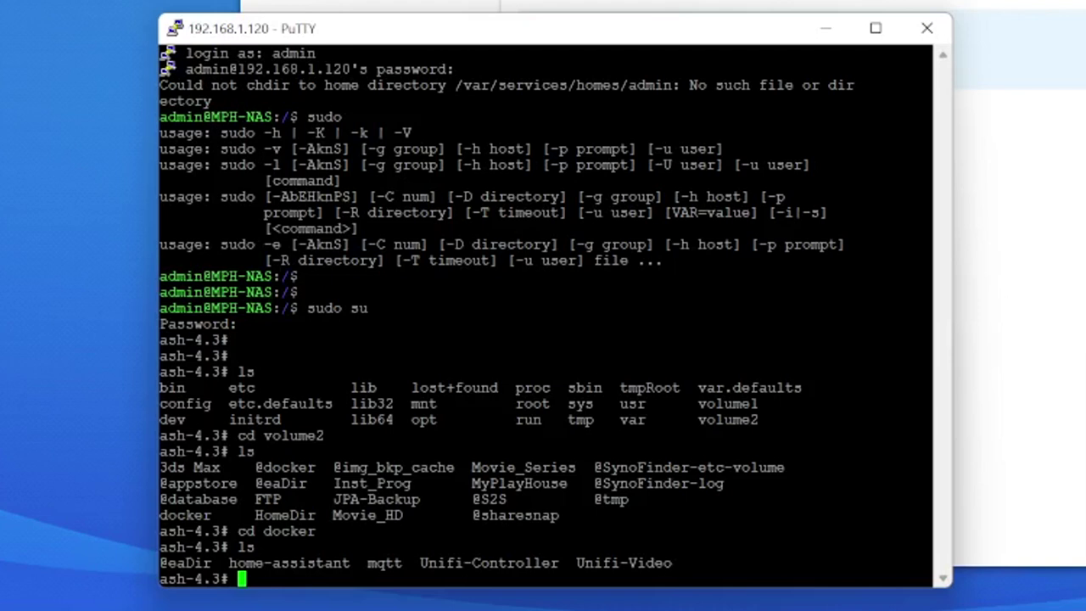
# Change into the Unifi-Video directory and list its contents with ls
pyautogui.write('cd Unifi-Vidoe')
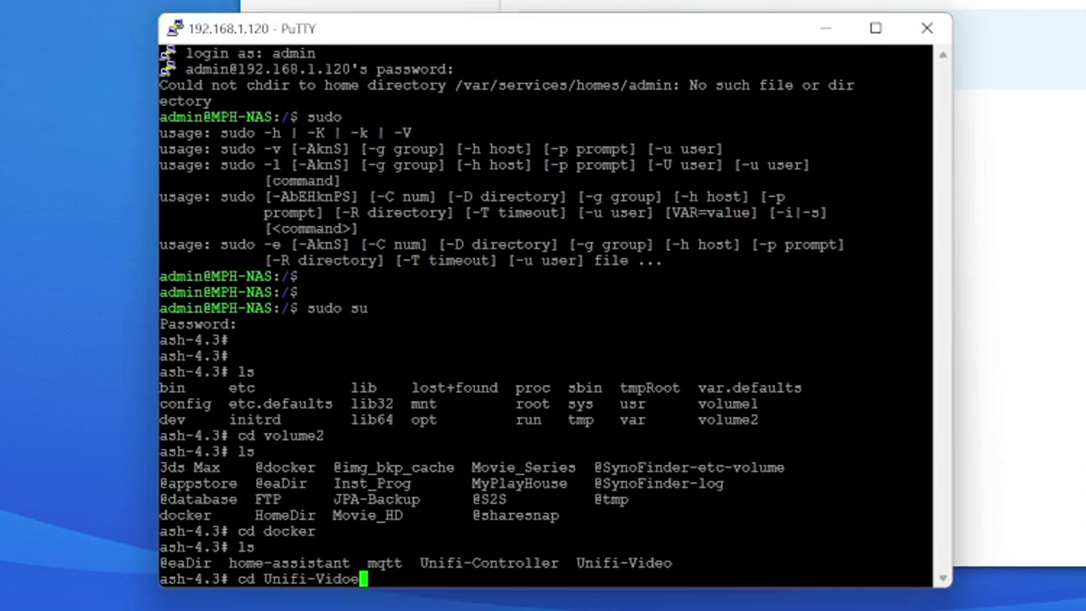
pyautogui.press('BackSpace')
pyautogui.press('BackSpace')
pyautogui.write('eo')
pyautogui.press('Return')
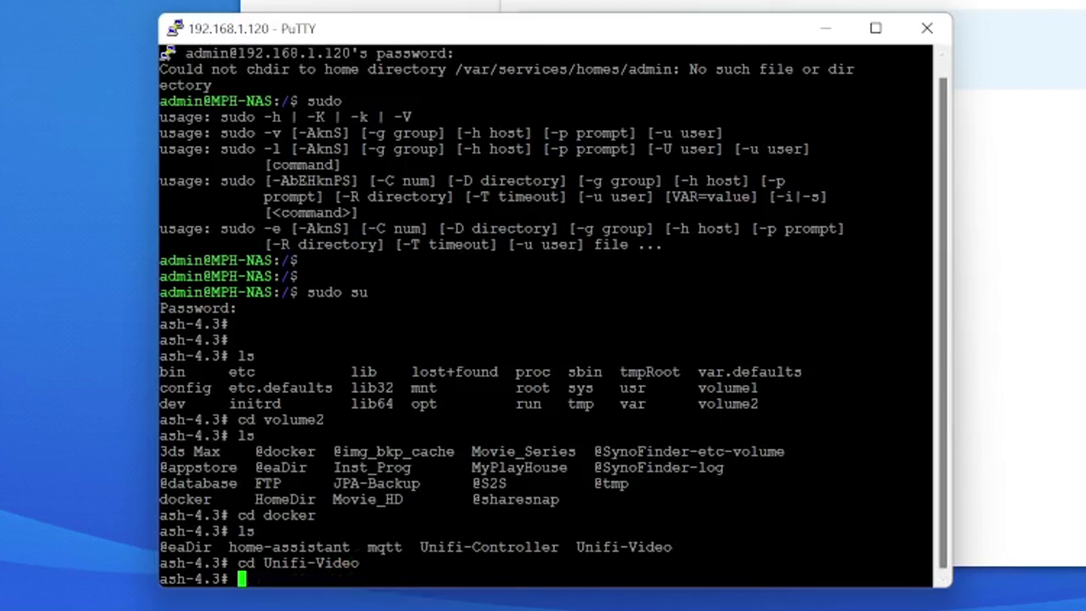
pyautogui.write('ls')
pyautogui.press('Return')
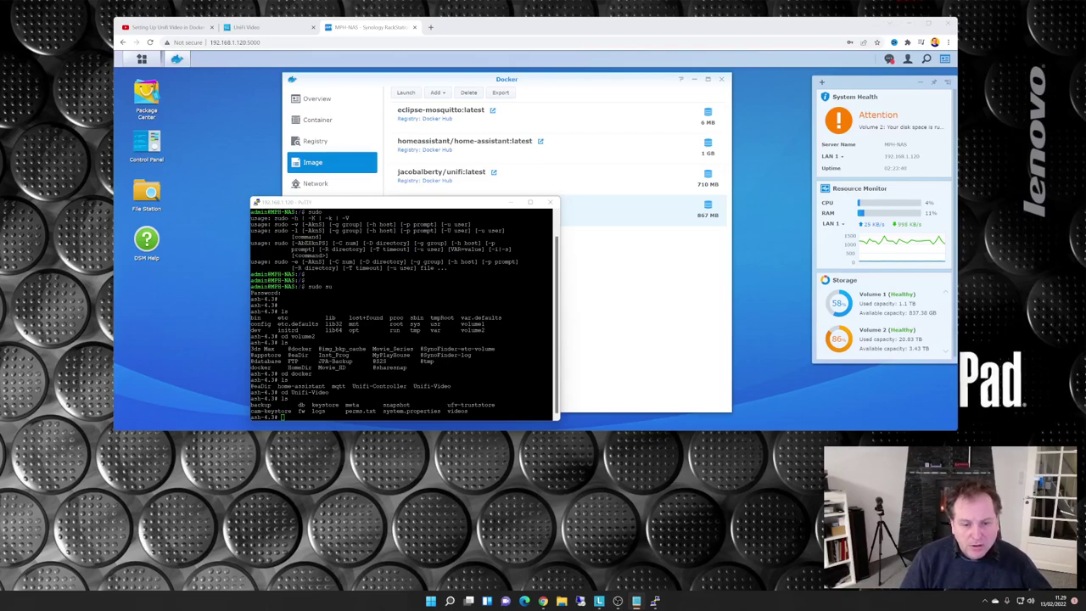
# Review the sudo commands and the docker run command in the unifi-video notes in Notepad
pyautogui.moveTo(0, 191); pyautogui.dragTo(172, 250)
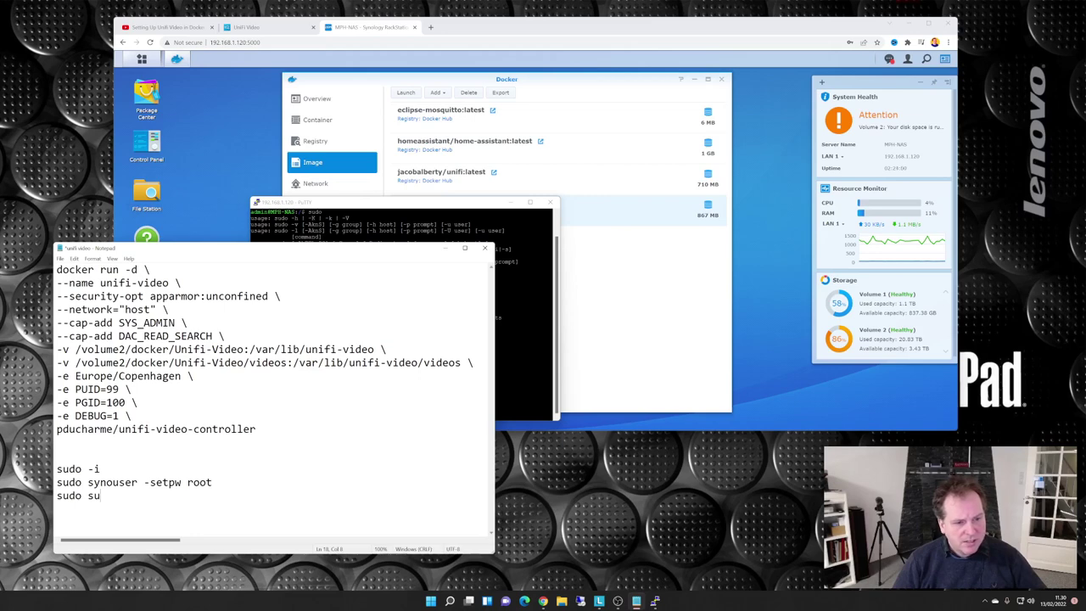
pyautogui.moveTo(56, 468); pyautogui.dragTo(100, 496)
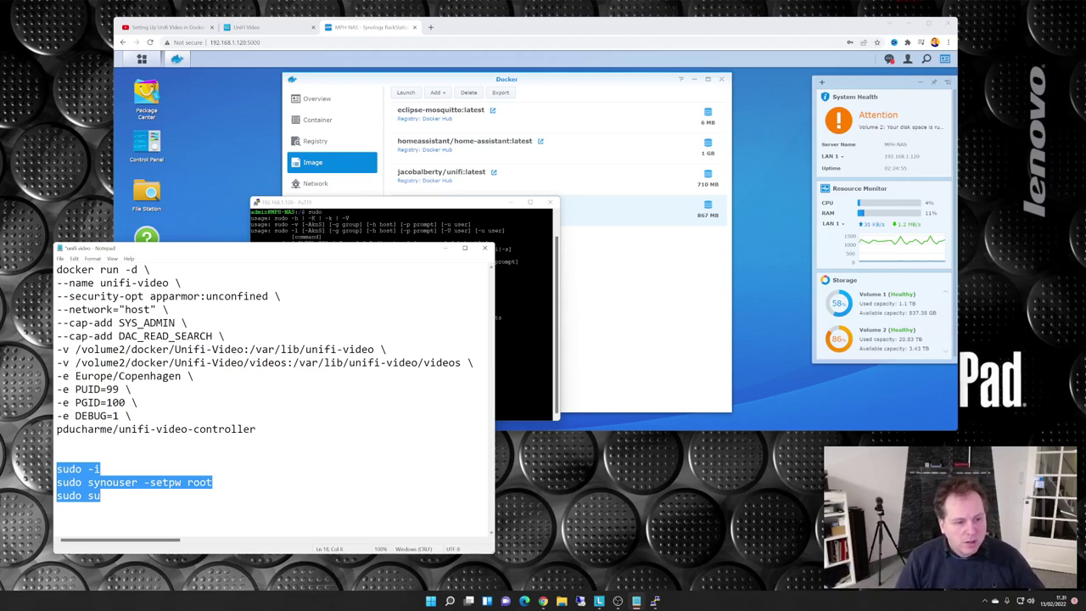
pyautogui.press('Right')
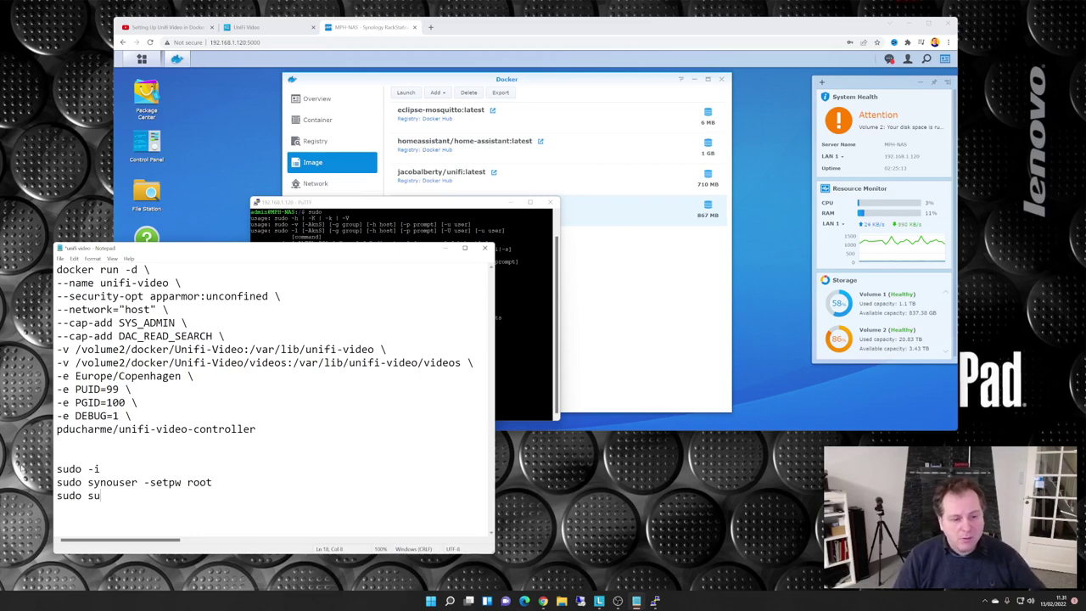
pyautogui.moveTo(57, 482); pyautogui.dragTo(212, 482)
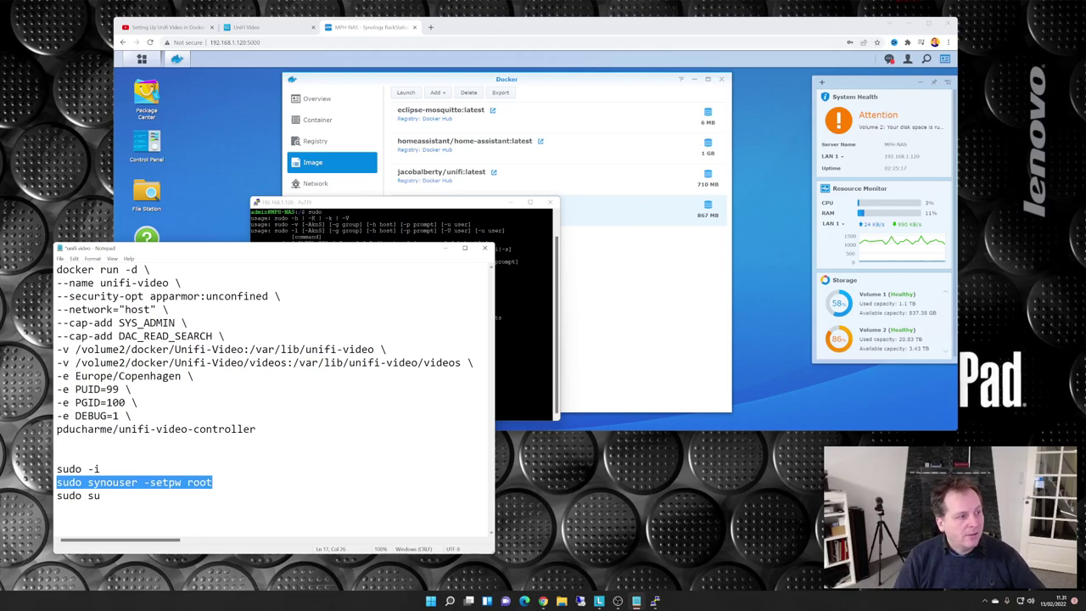
pyautogui.moveTo(57, 269); pyautogui.dragTo(256, 429)
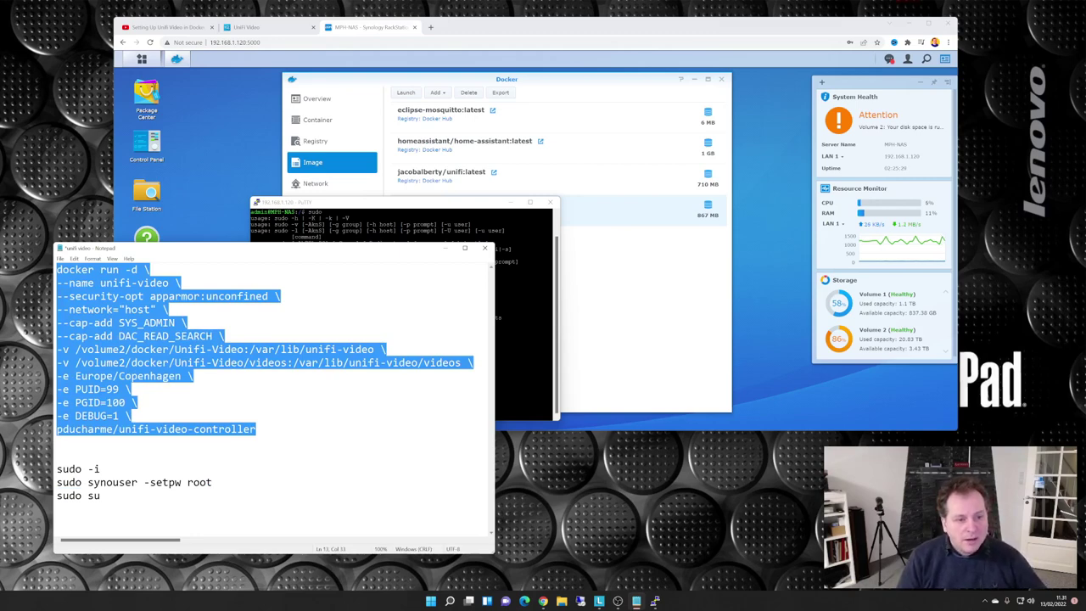
pyautogui.click(136, 403)
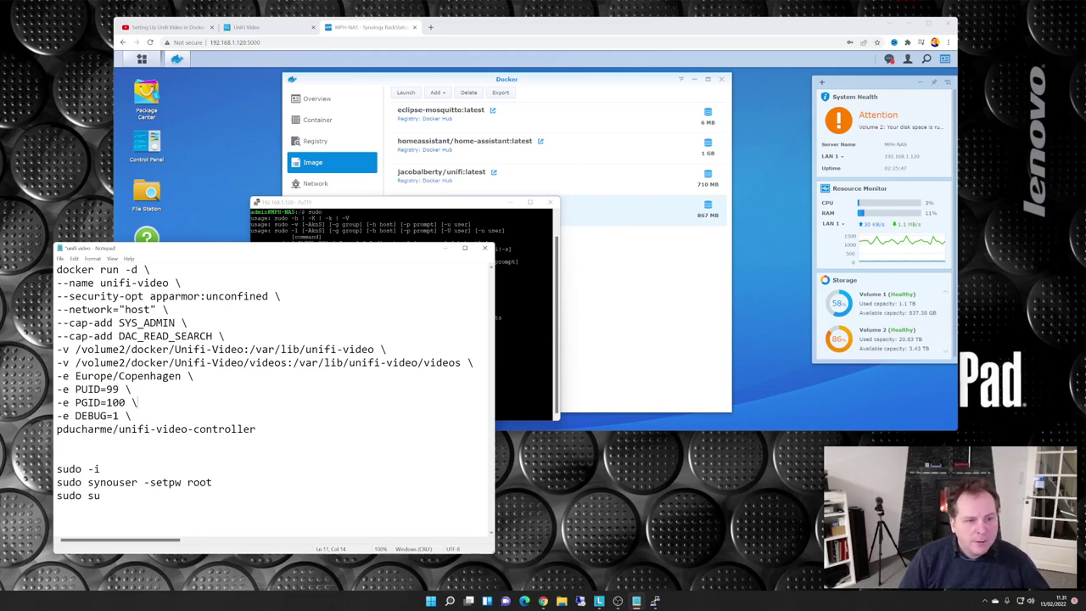
# Change the container name in the docker run command to unifi-video-3.10.13
pyautogui.click(168, 282)
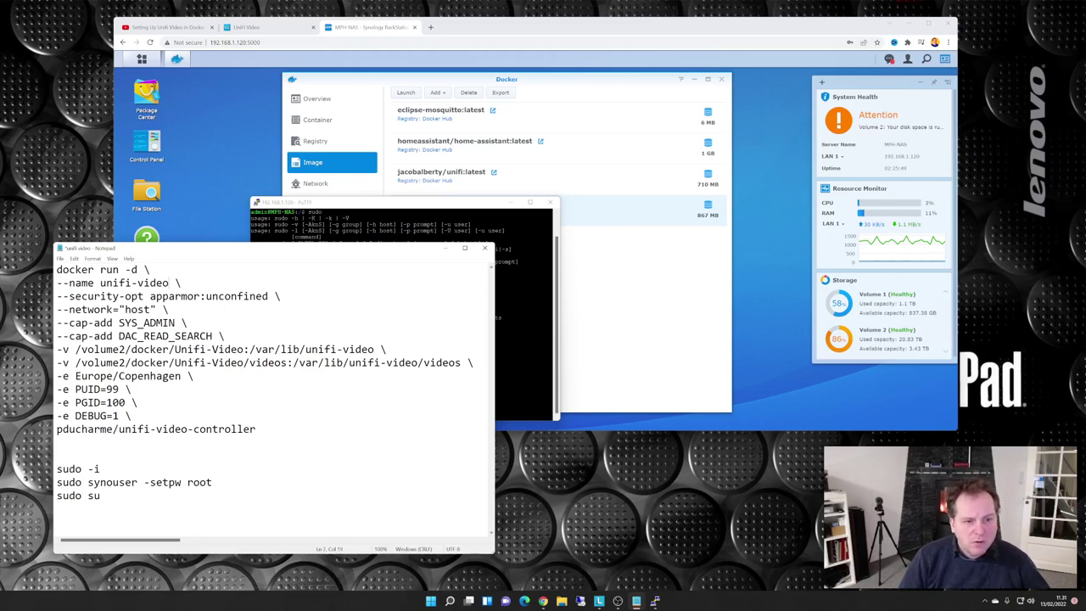
pyautogui.moveTo(99, 283); pyautogui.dragTo(169, 283)
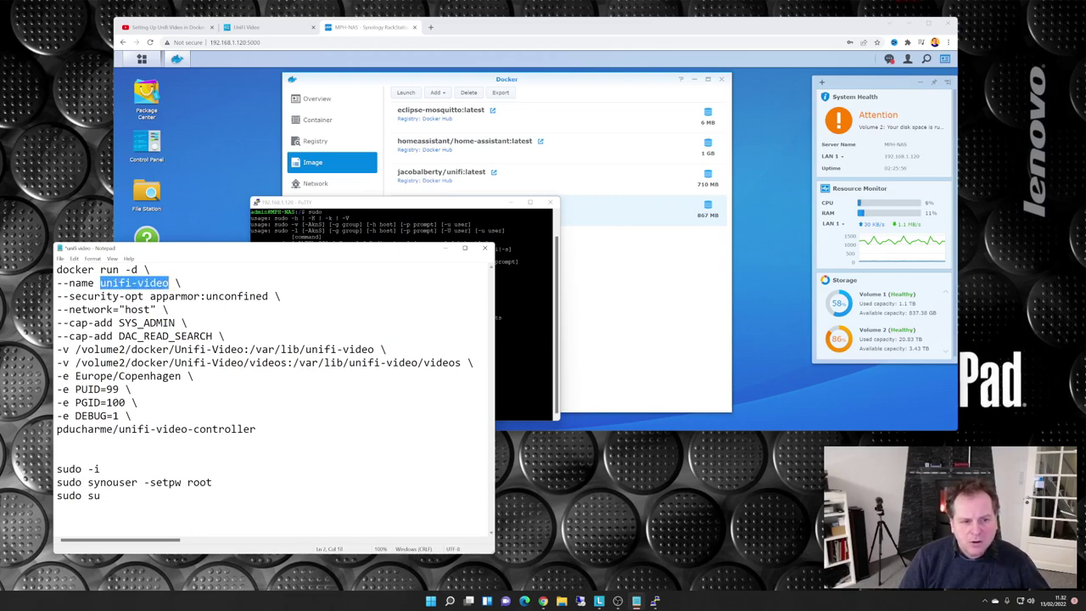
pyautogui.press('Right')
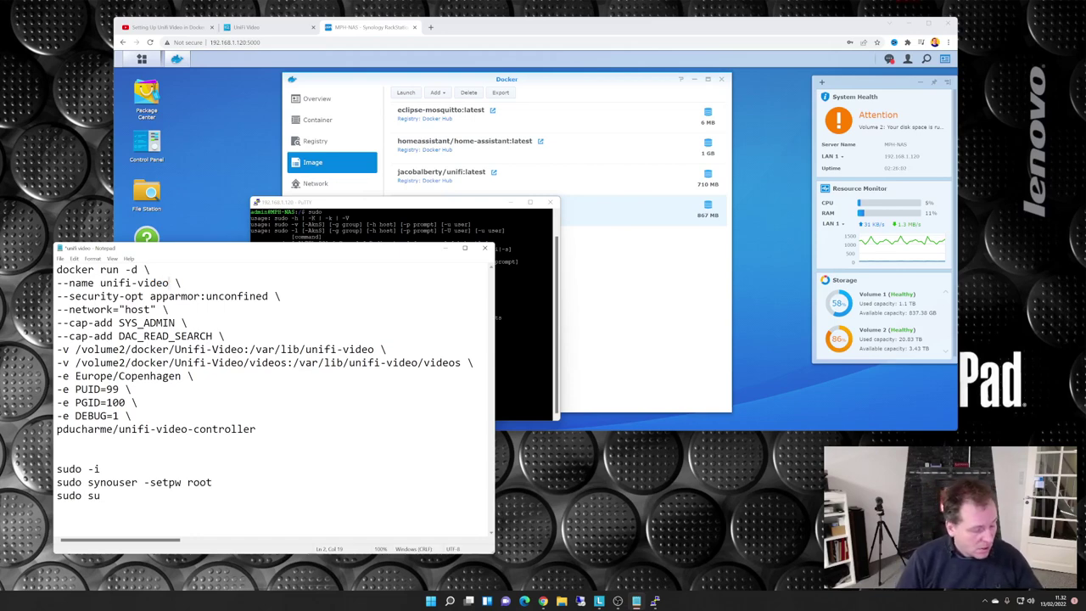
pyautogui.write('3.')
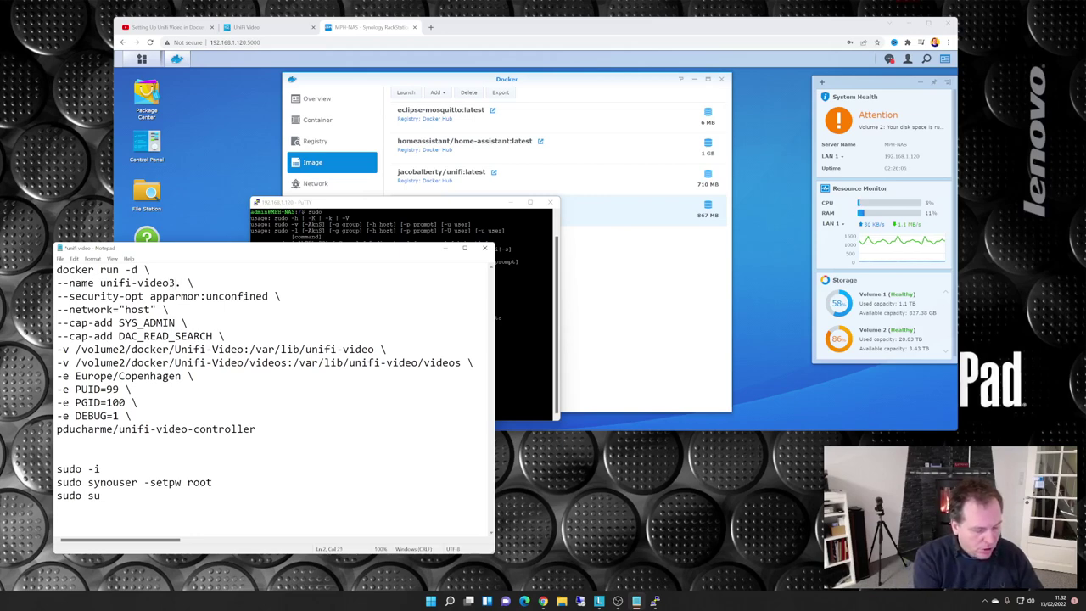
pyautogui.write('10.13')
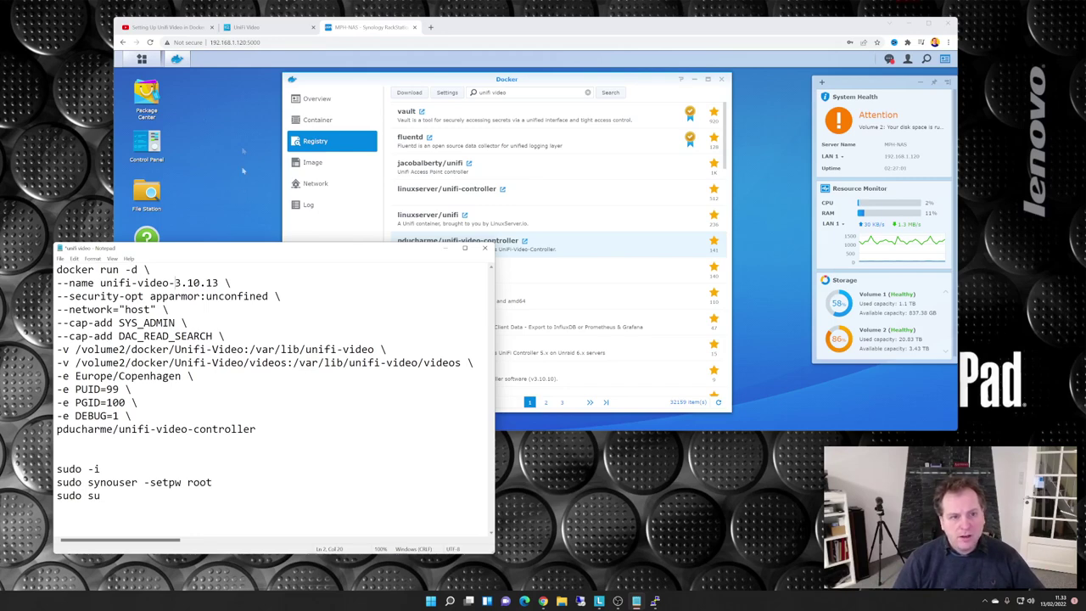
# Check the UniFi Video controller's settings page, and stop the unifi-video container in the Synology Docker package
pyautogui.click(263, 27)
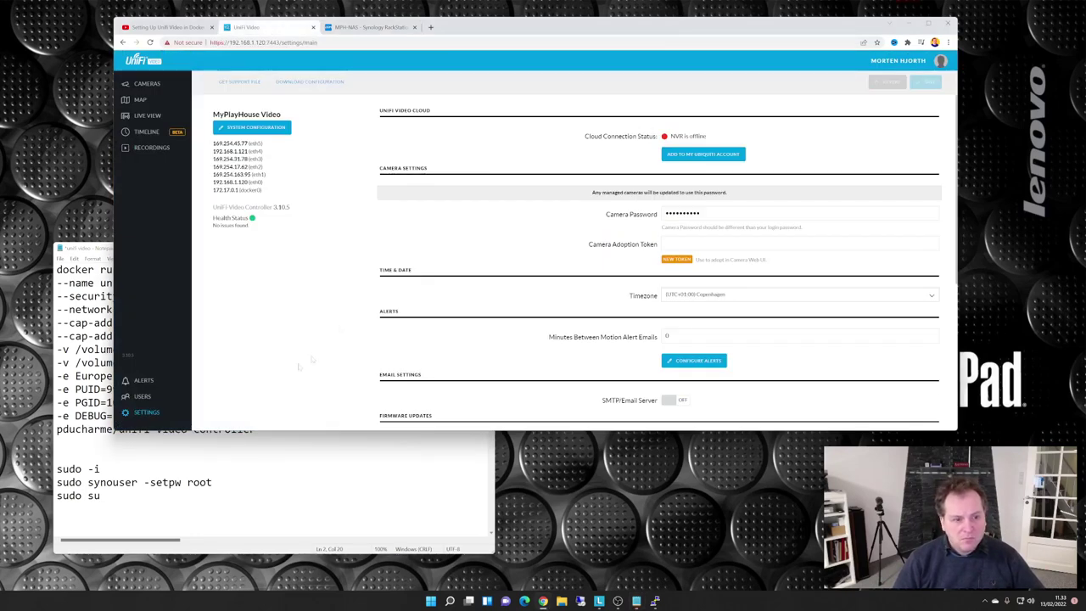
pyautogui.scroll(-1, 299, 358)
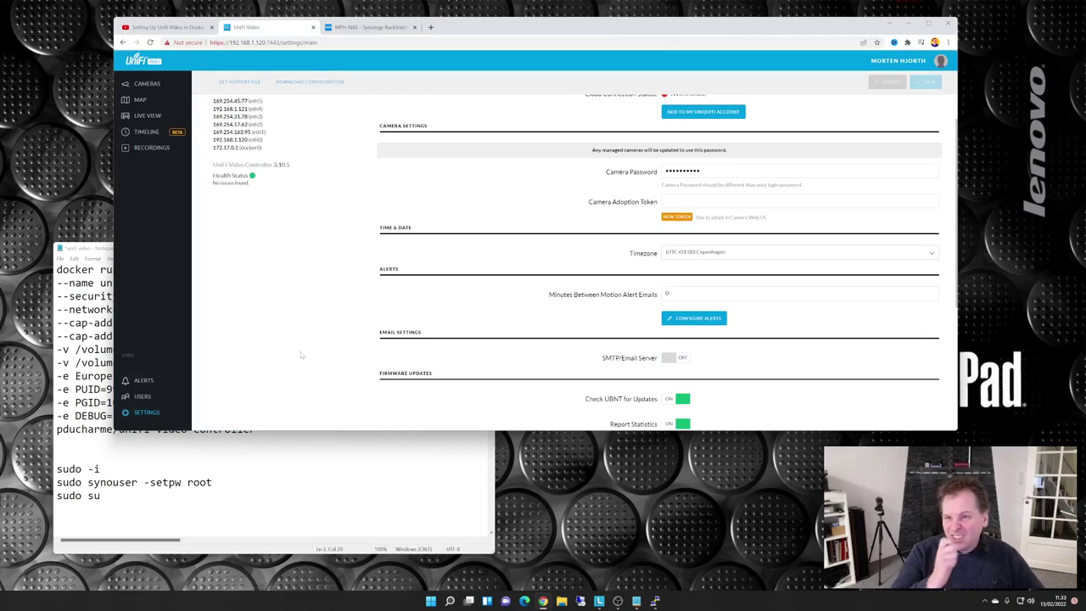
pyautogui.click(363, 28)
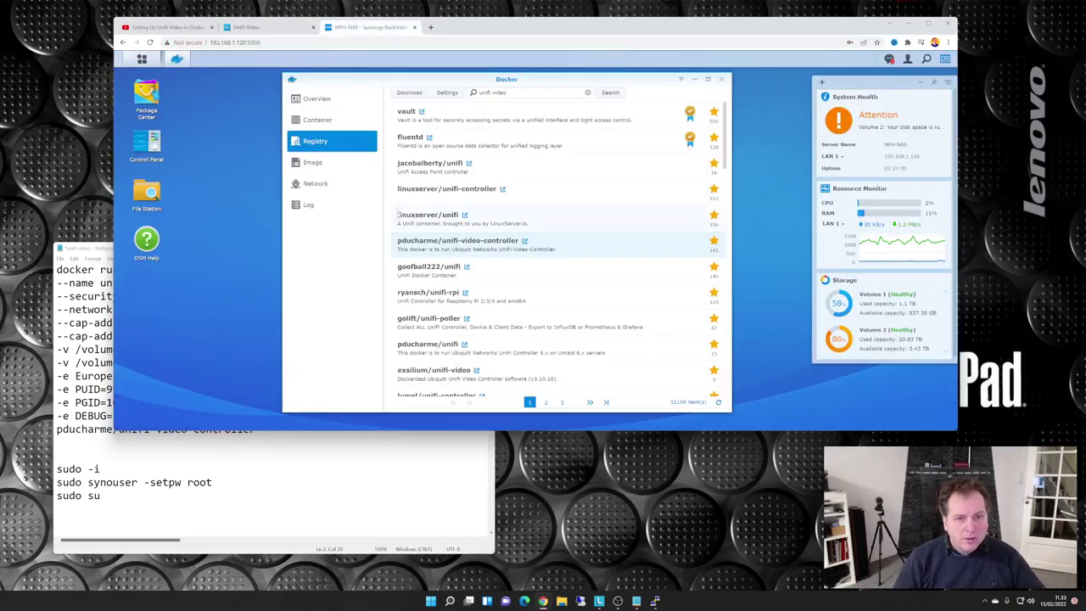
pyautogui.click(318, 123)
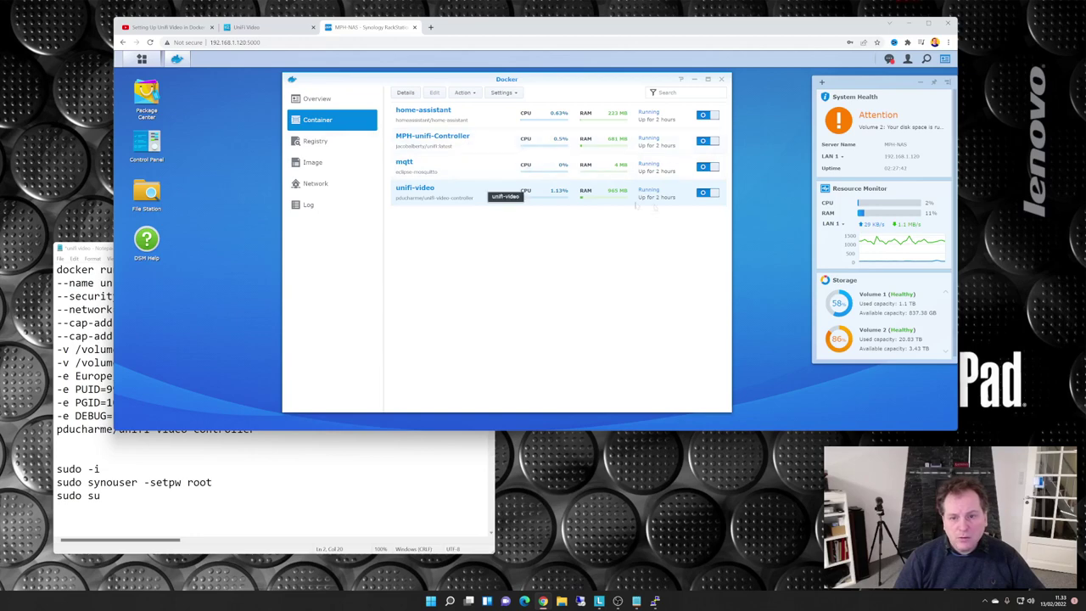
pyautogui.click(703, 194)
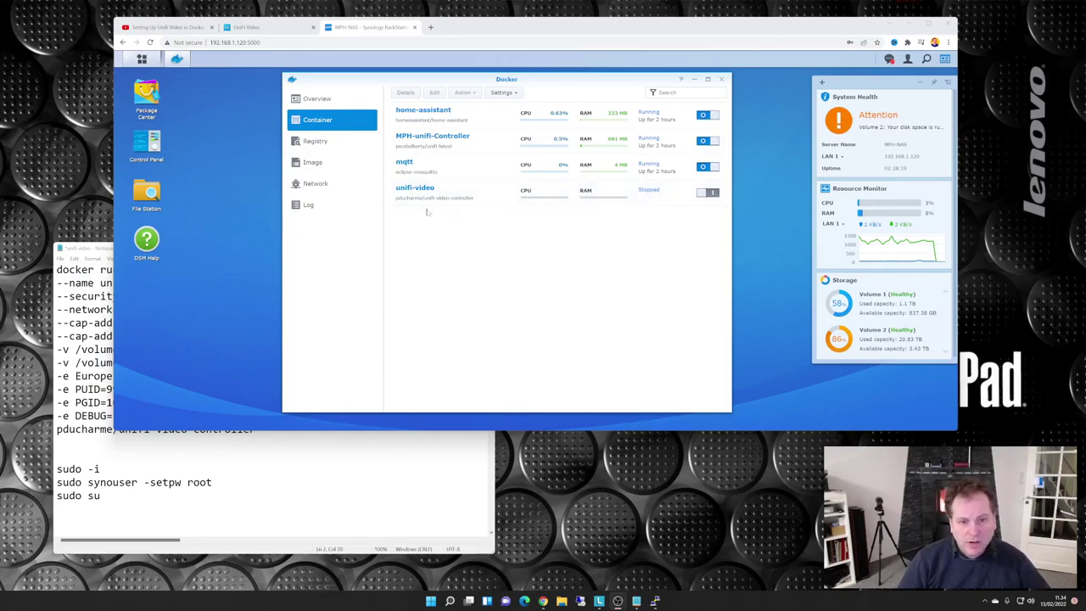
# Bring up the PuTTY session beside the Notepad notes and copy the full docker run command from the notes
pyautogui.moveTo(628, 604)
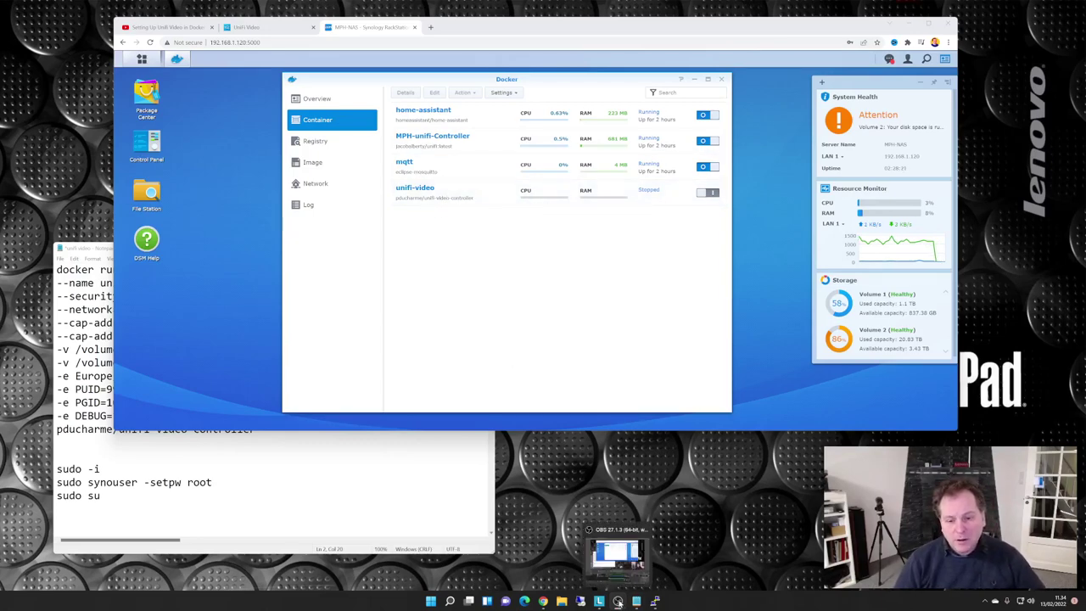
pyautogui.click(655, 601)
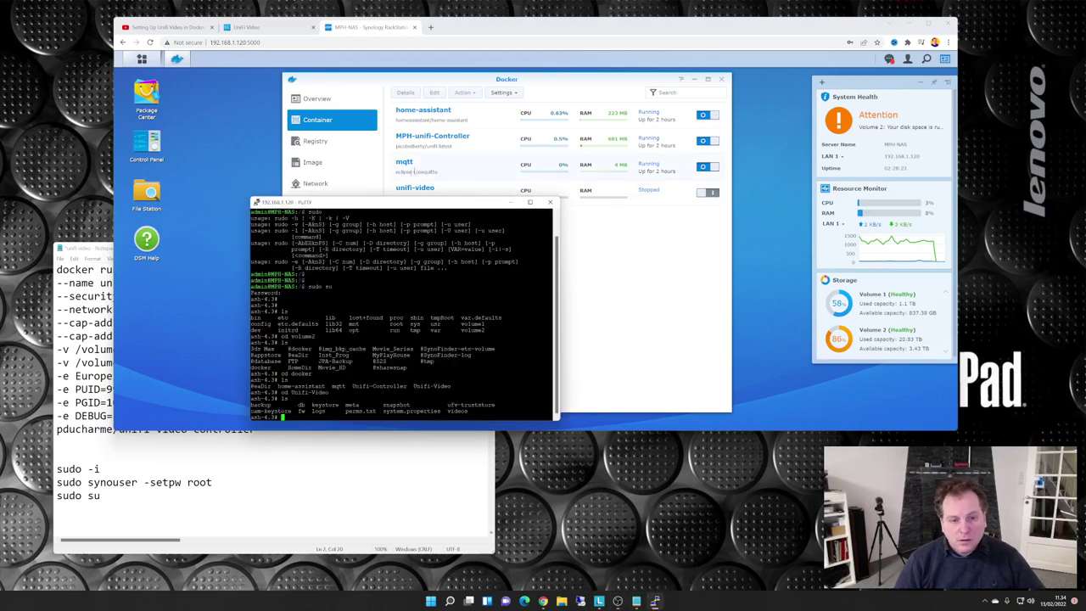
pyautogui.moveTo(407, 202); pyautogui.dragTo(547, 255)
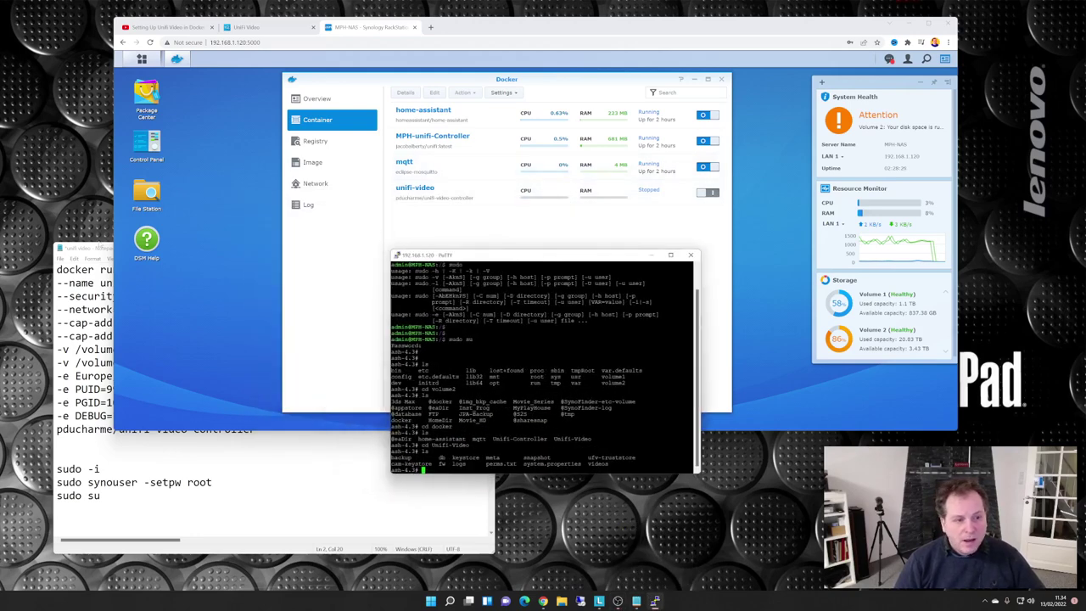
pyautogui.hotkey('alt', 'Tab')
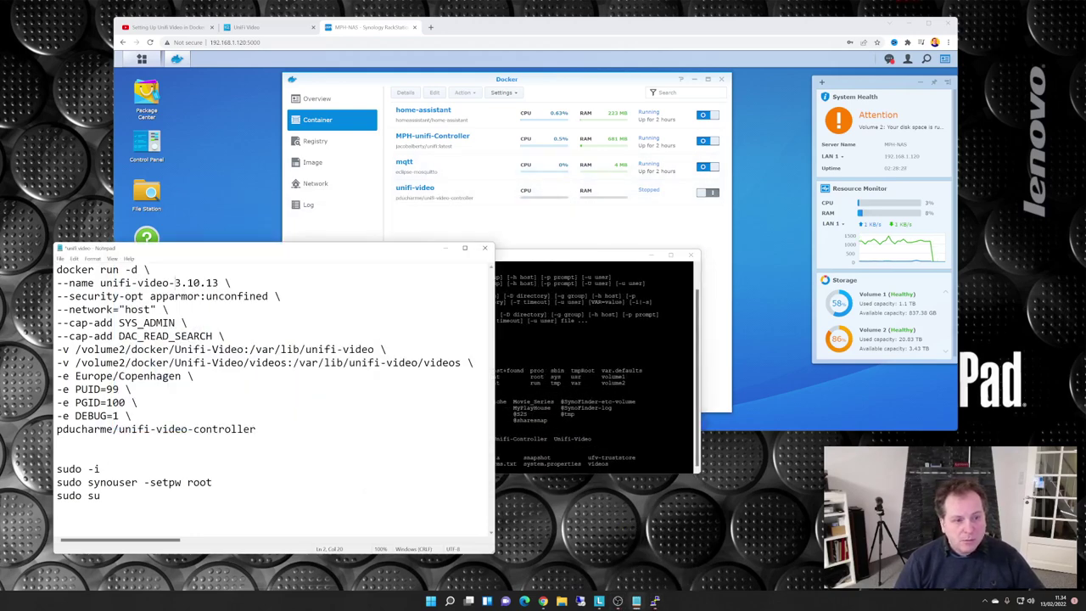
pyautogui.moveTo(56, 269); pyautogui.dragTo(256, 429)
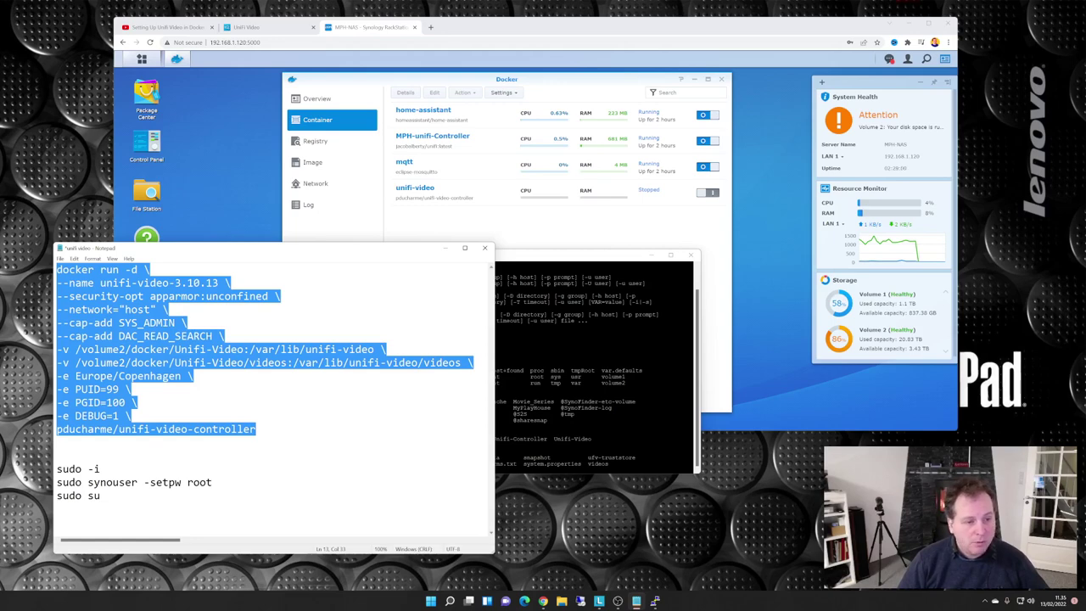
pyautogui.rightClick(103, 294)
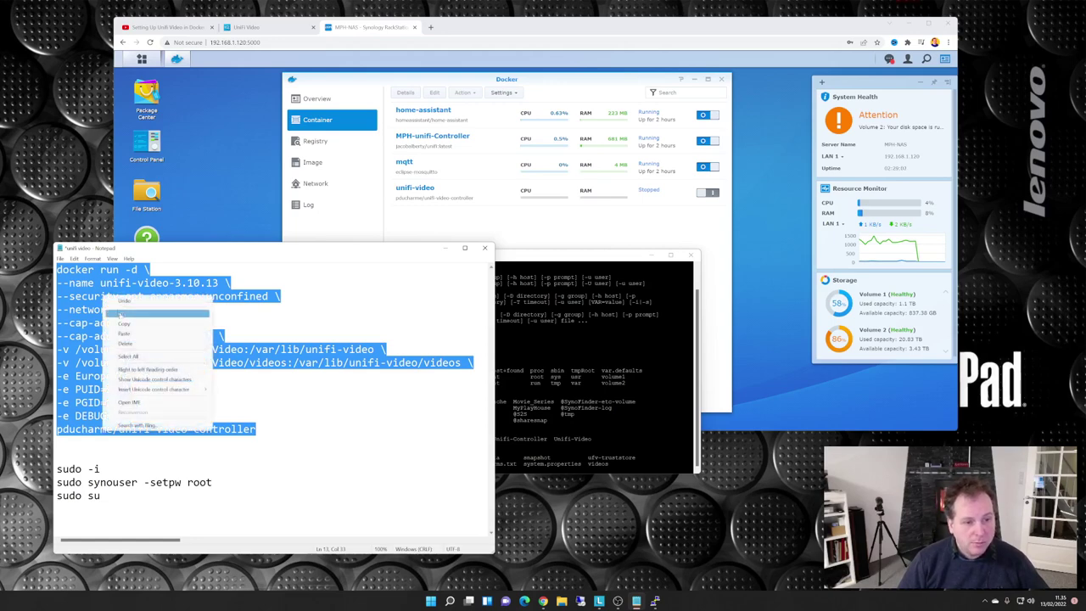
pyautogui.click(128, 324)
# Paste the docker run command into the PuTTY root shell and execute it to create the unifi-video-3.10.13 container
pyautogui.click(565, 260)
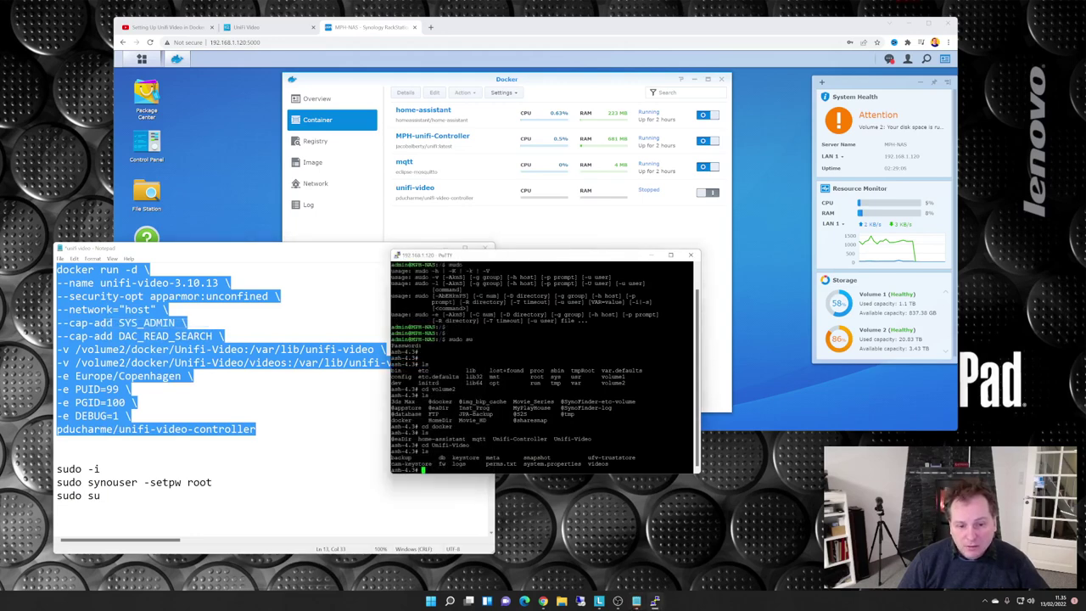
pyautogui.press('shift+Insert')
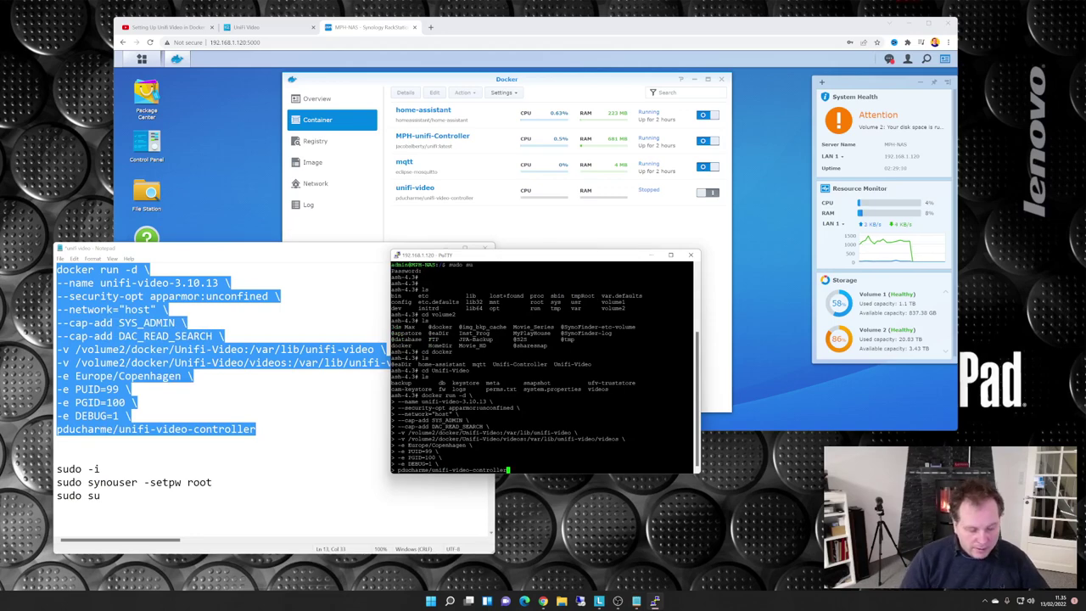
pyautogui.press('Return')
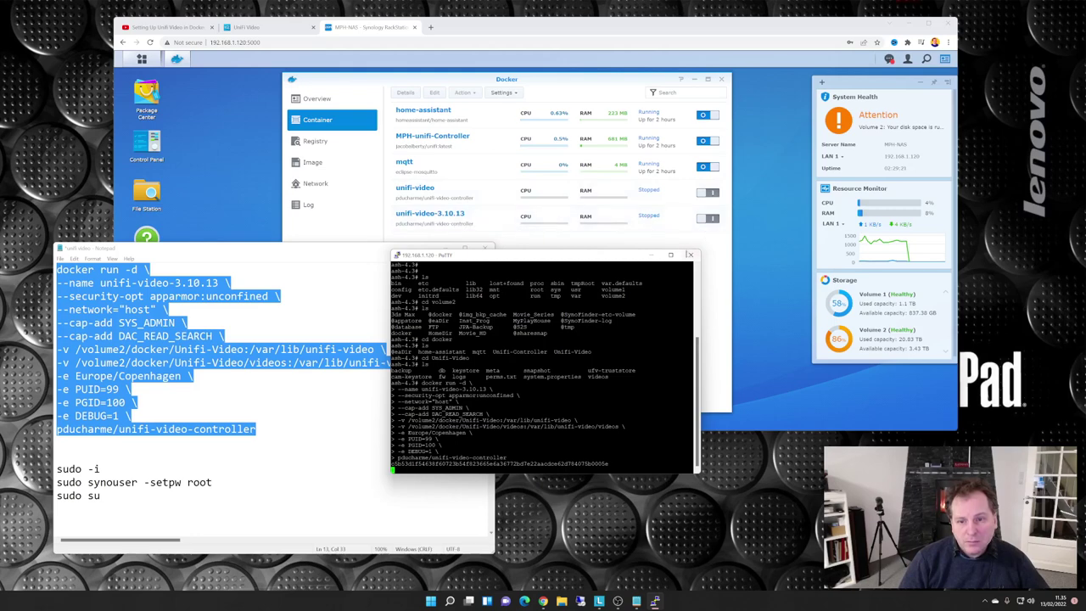
# Try to enable auto-restart for the running unifi-video-3.10.13 container, reviewing its volume, port, link and environment settings
pyautogui.moveTo(591, 260); pyautogui.dragTo(656, 367)
pyautogui.click(711, 26)
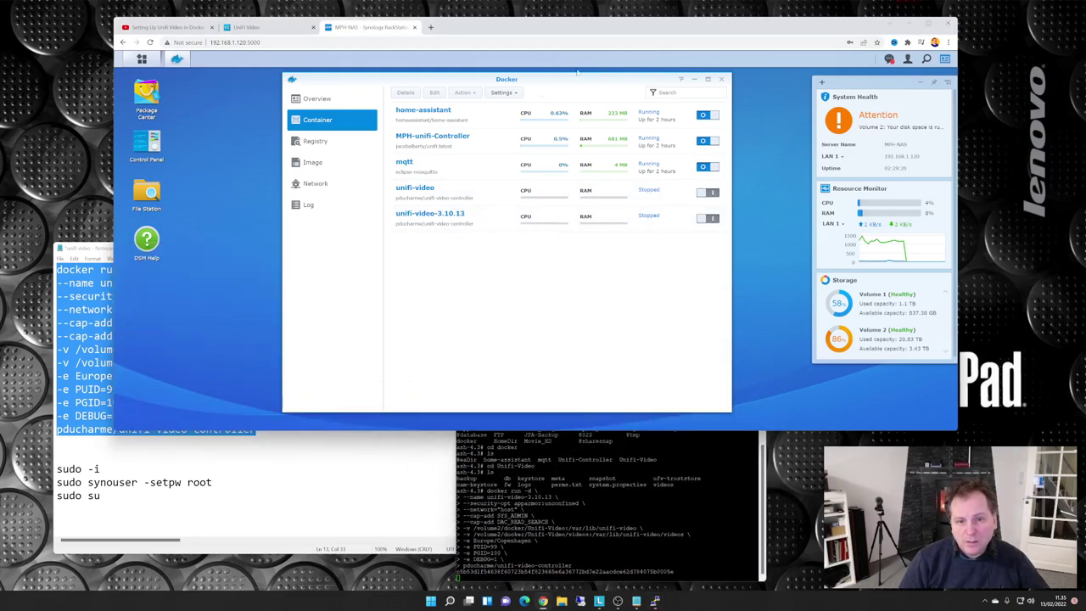
pyautogui.click(424, 219)
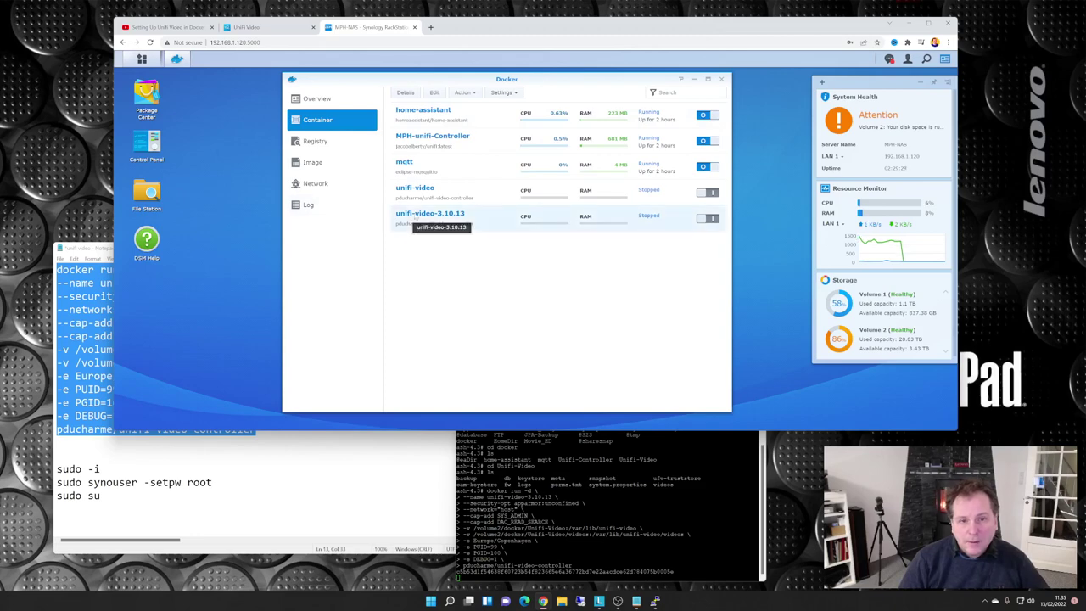
pyautogui.click(434, 93)
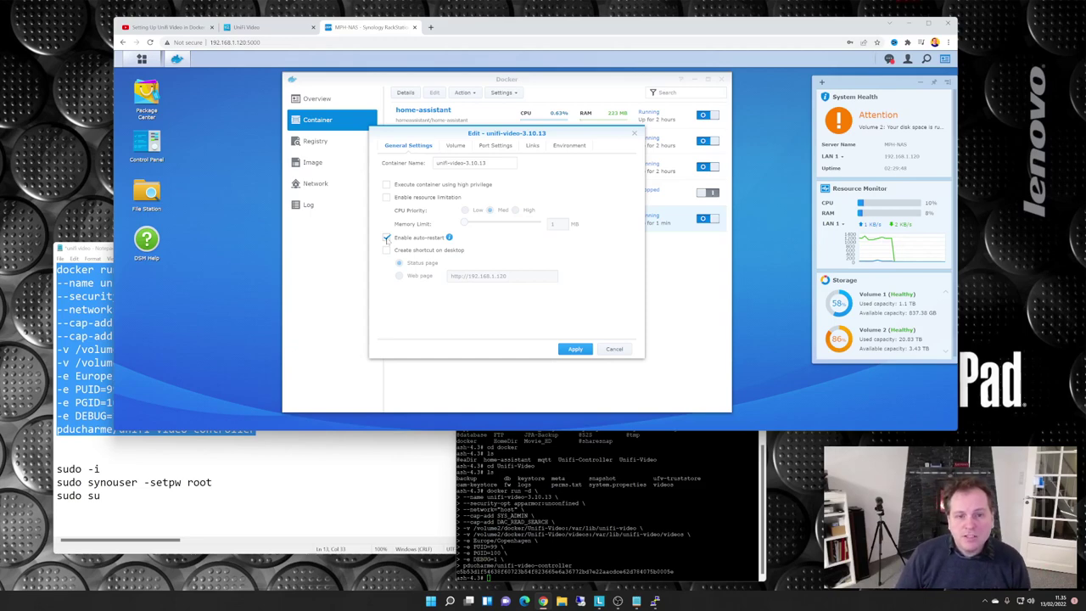
pyautogui.click(387, 238)
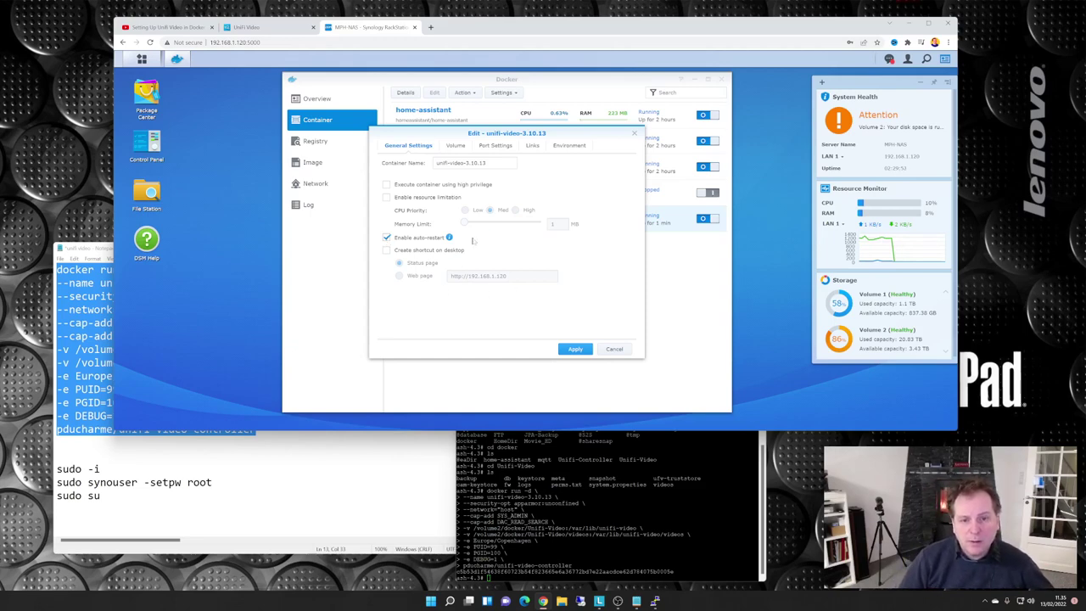
pyautogui.click(456, 146)
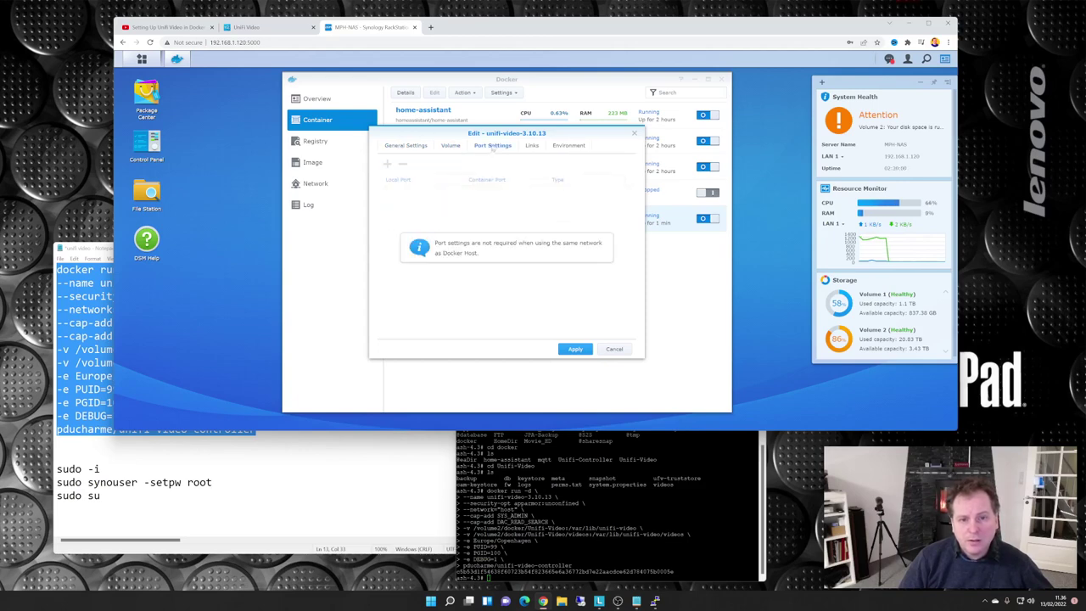
pyautogui.click(531, 146)
pyautogui.click(572, 148)
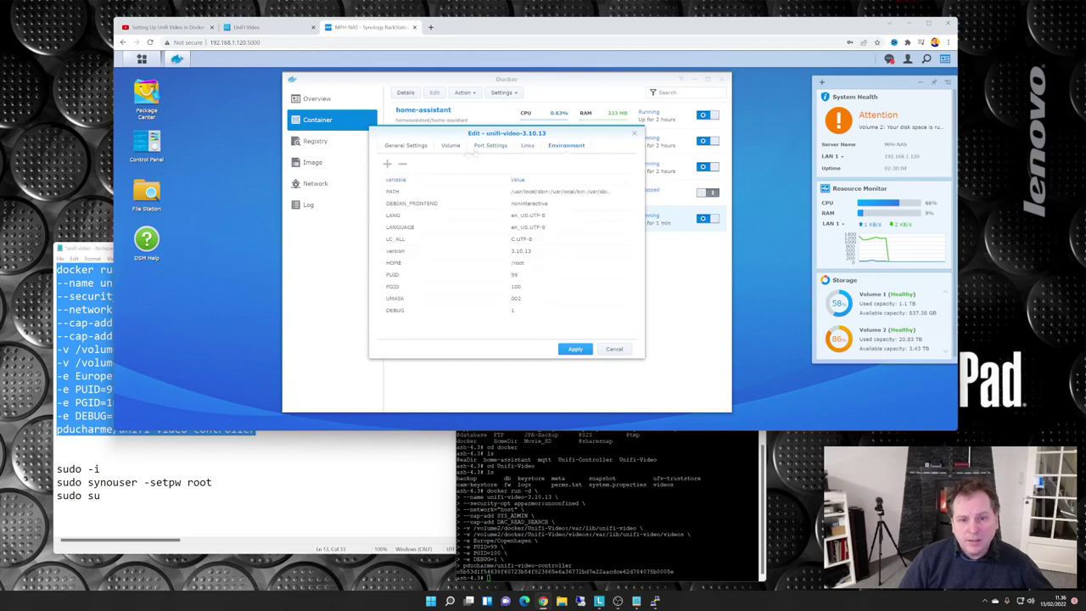
pyautogui.click(576, 349)
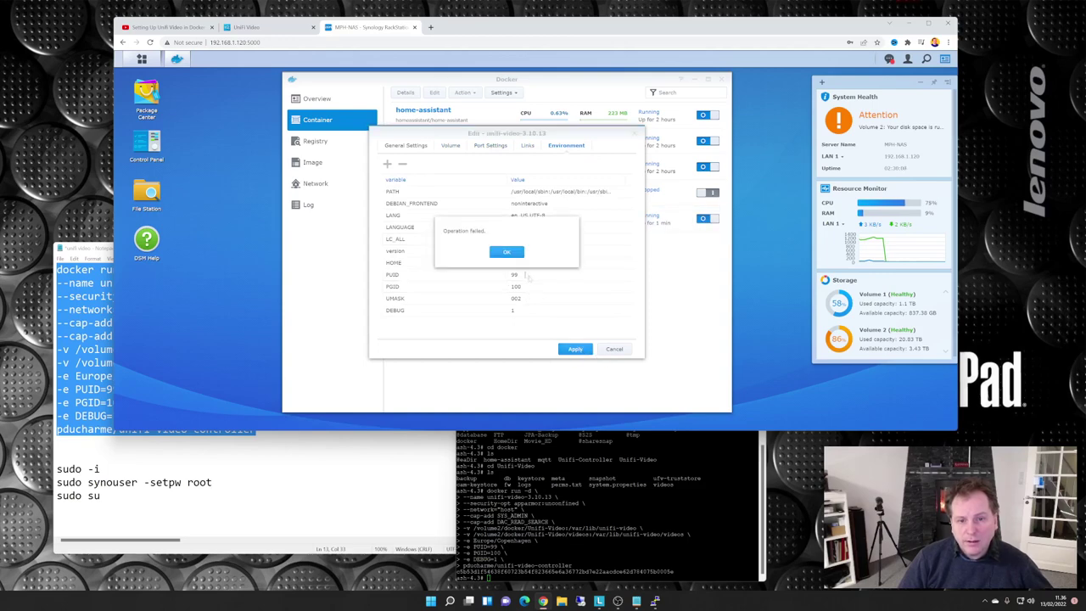
pyautogui.click(497, 254)
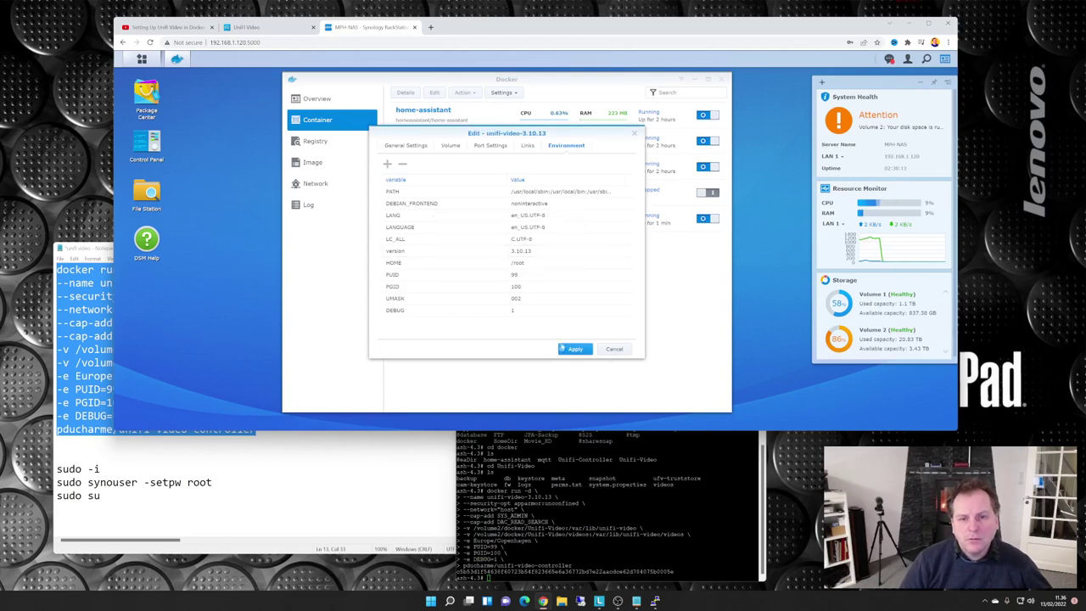
pyautogui.click(620, 350)
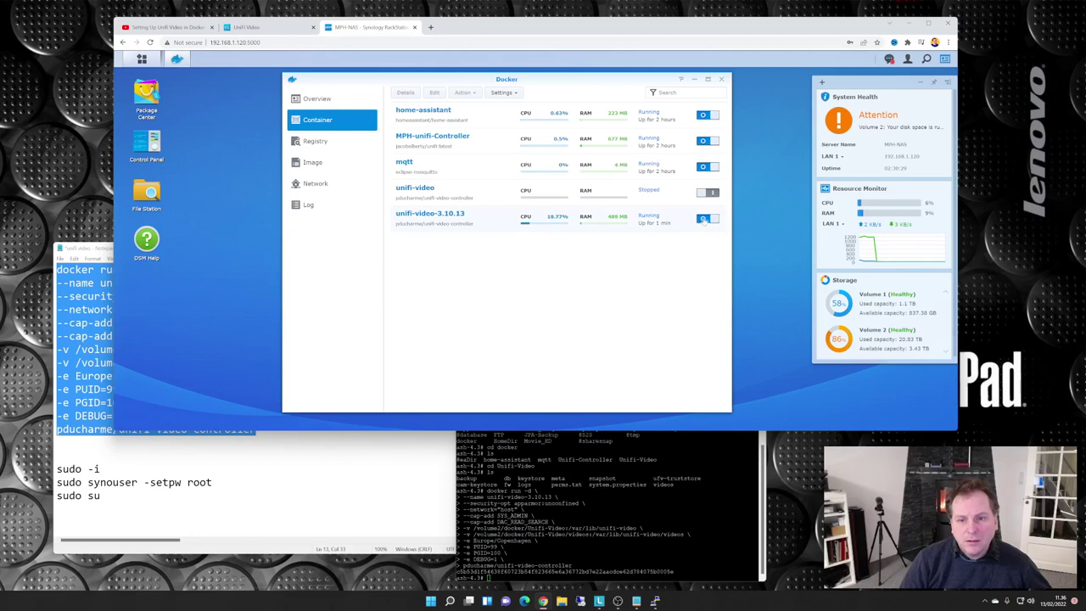
# Stop the unifi-video-3.10.13 container and start it again with auto-restart enabled
pyautogui.click(707, 219)
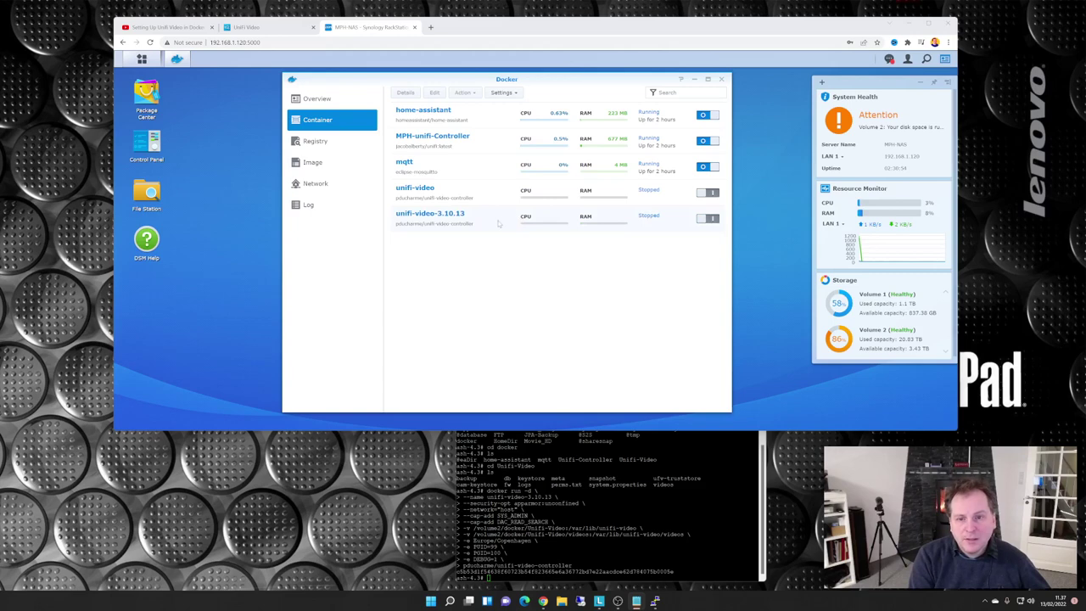
pyautogui.click(408, 219)
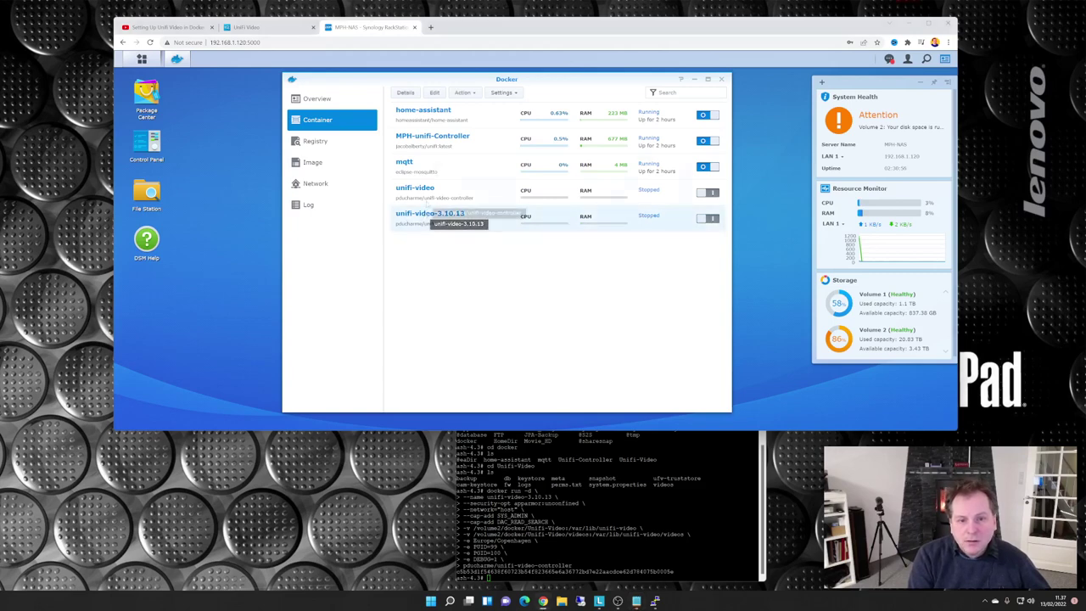
pyautogui.click(436, 93)
pyautogui.click(387, 239)
pyautogui.click(578, 350)
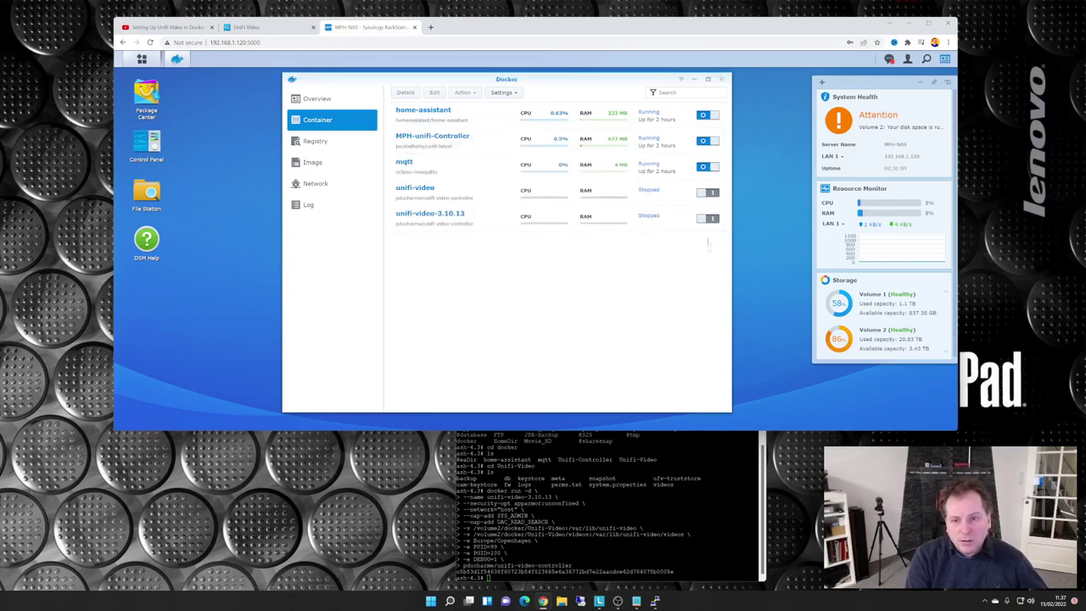
pyautogui.click(709, 218)
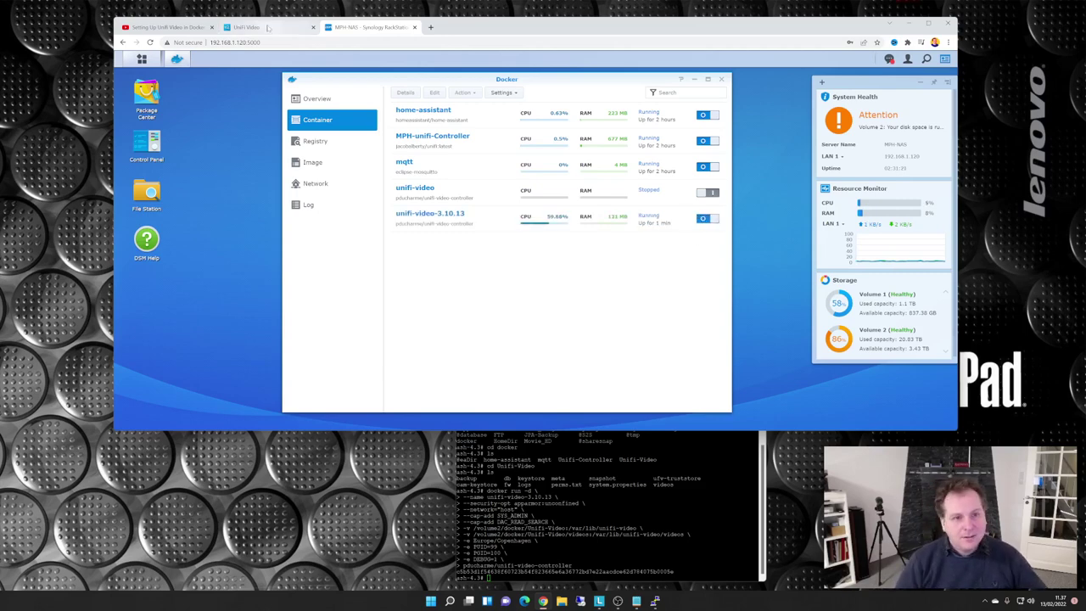
# Return to the UniFi Video settings page and dismiss its error notices
pyautogui.click(267, 28)
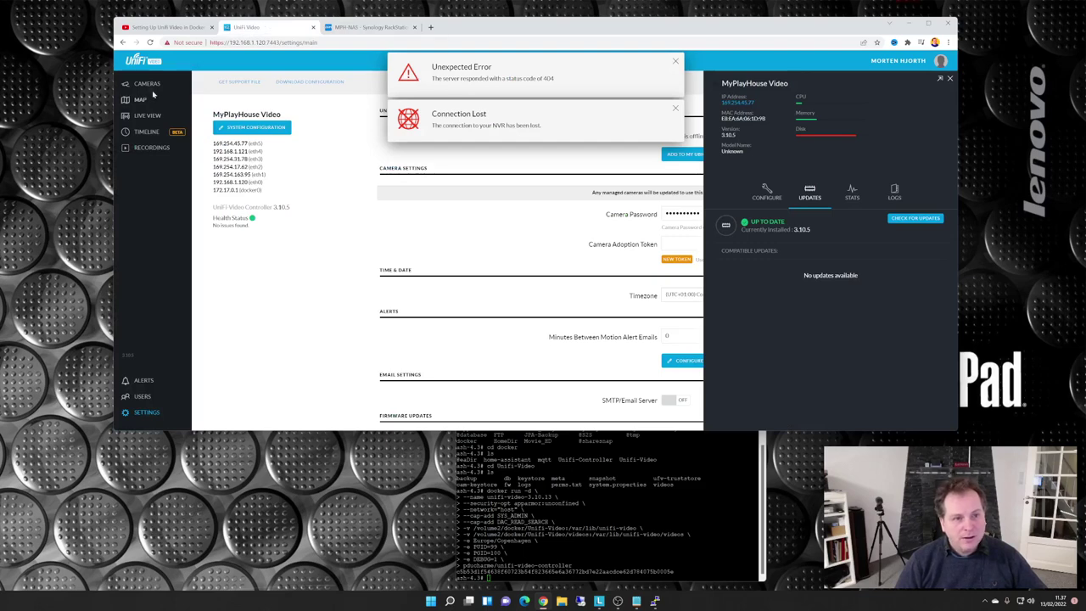
pyautogui.click(676, 61)
pyautogui.click(677, 61)
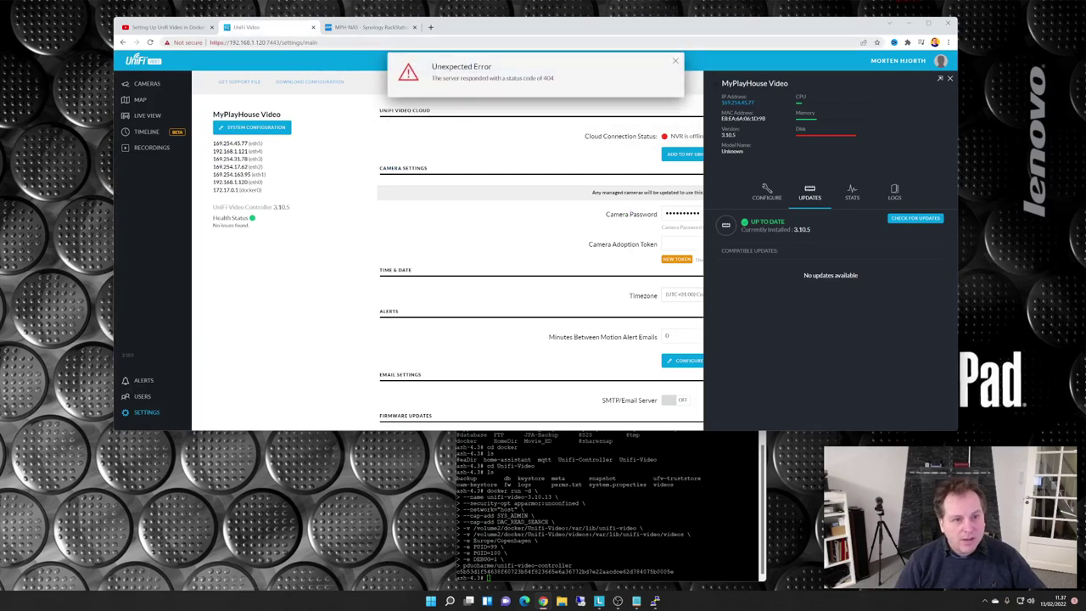
pyautogui.click(280, 45)
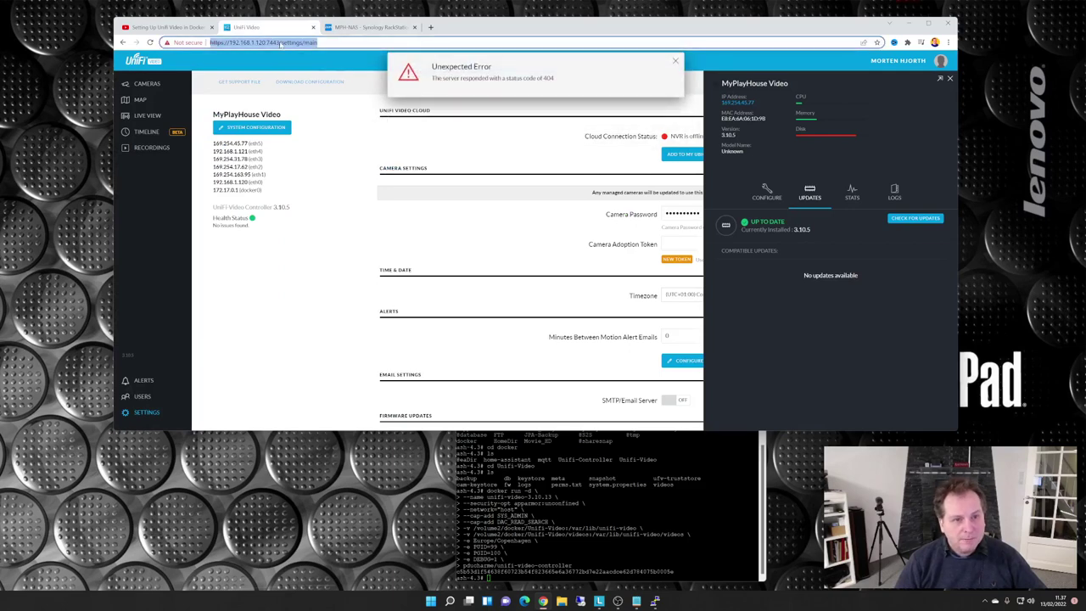
pyautogui.click(676, 61)
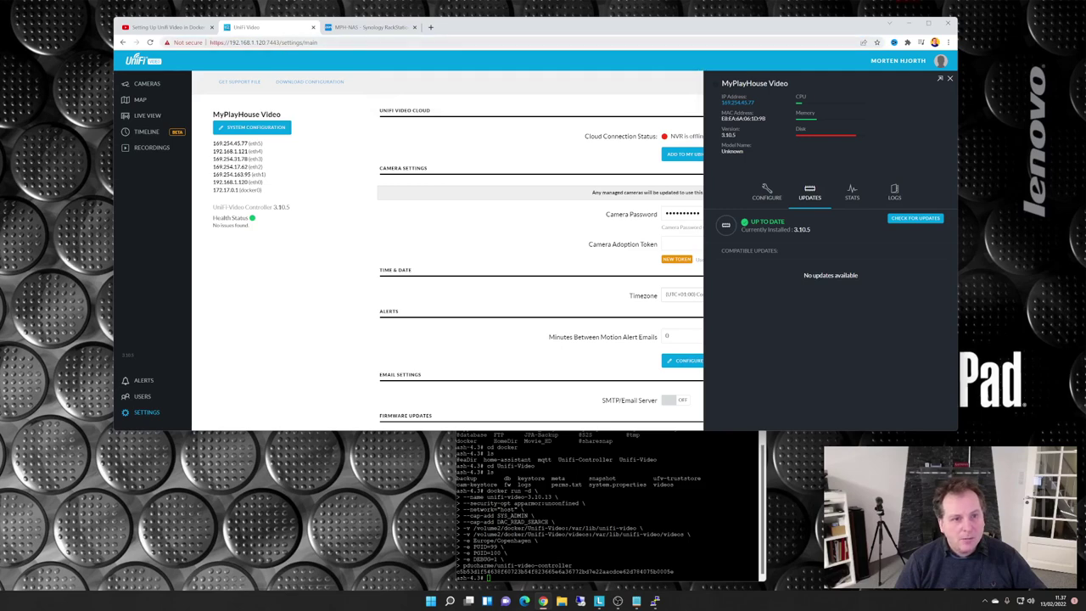
pyautogui.moveTo(317, 43); pyautogui.dragTo(270, 43)
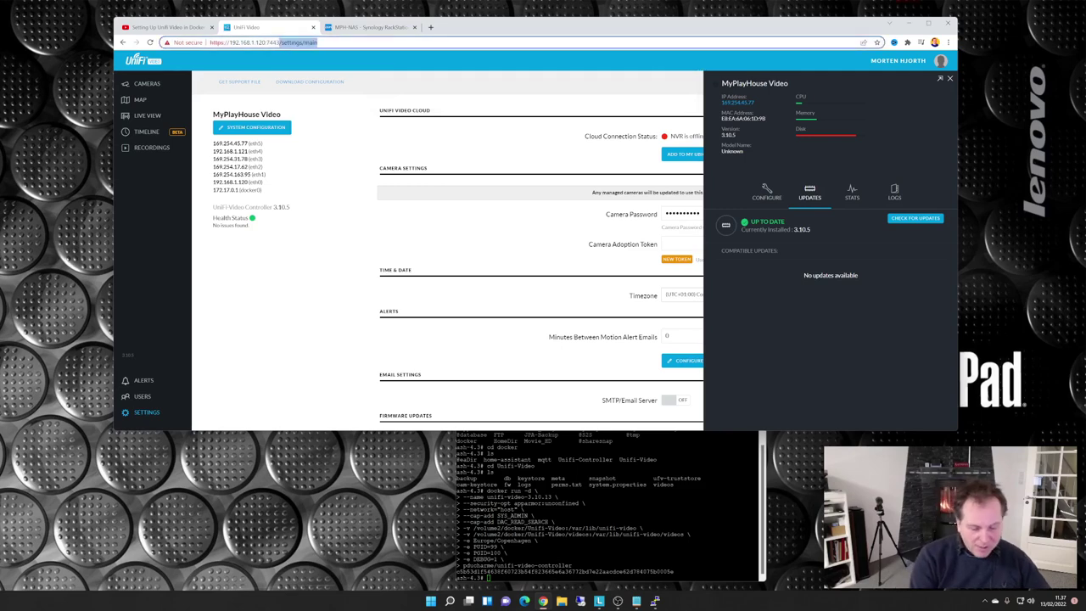
pyautogui.press('BackSpace')
pyautogui.press('Return')
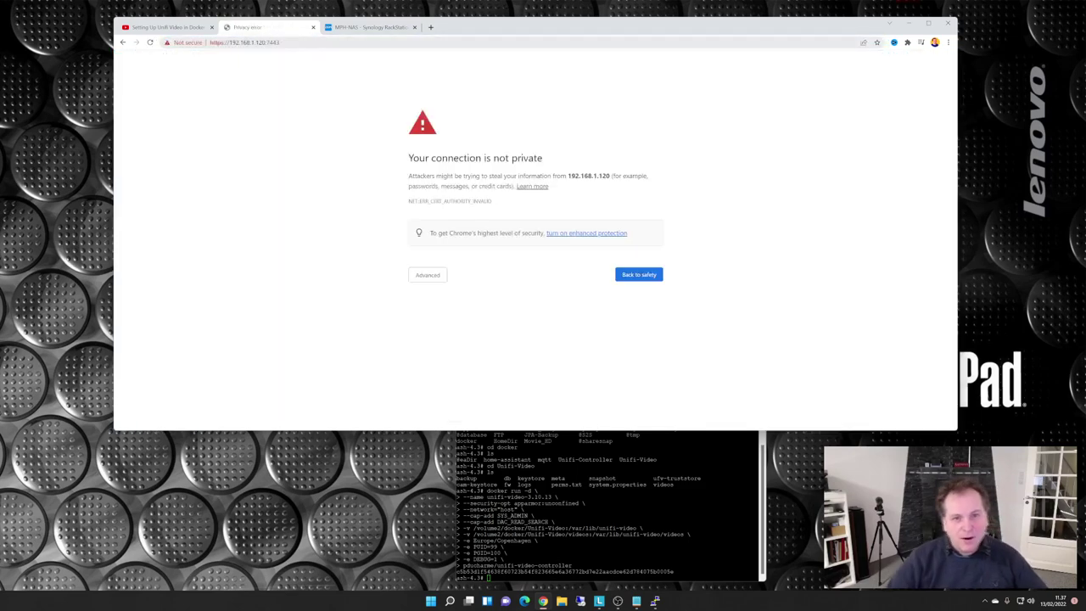
pyautogui.click(432, 280)
pyautogui.click(445, 341)
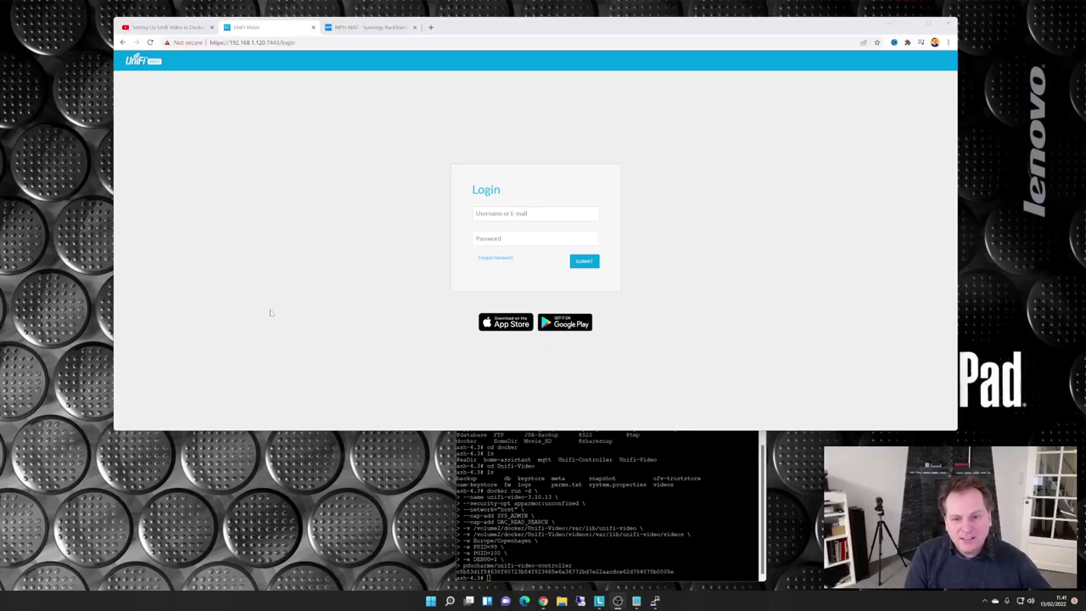
# Check the size and owner of the Unifi-Video videos folder in its File Station properties, and clear the PuTTY window away
pyautogui.click(373, 28)
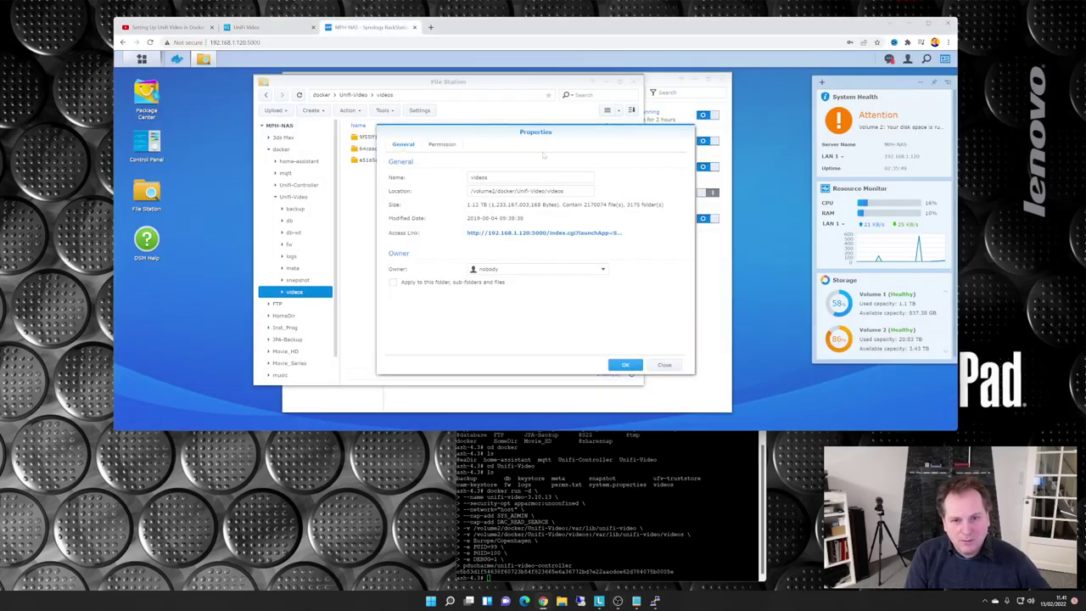
pyautogui.moveTo(490, 132); pyautogui.dragTo(574, 175)
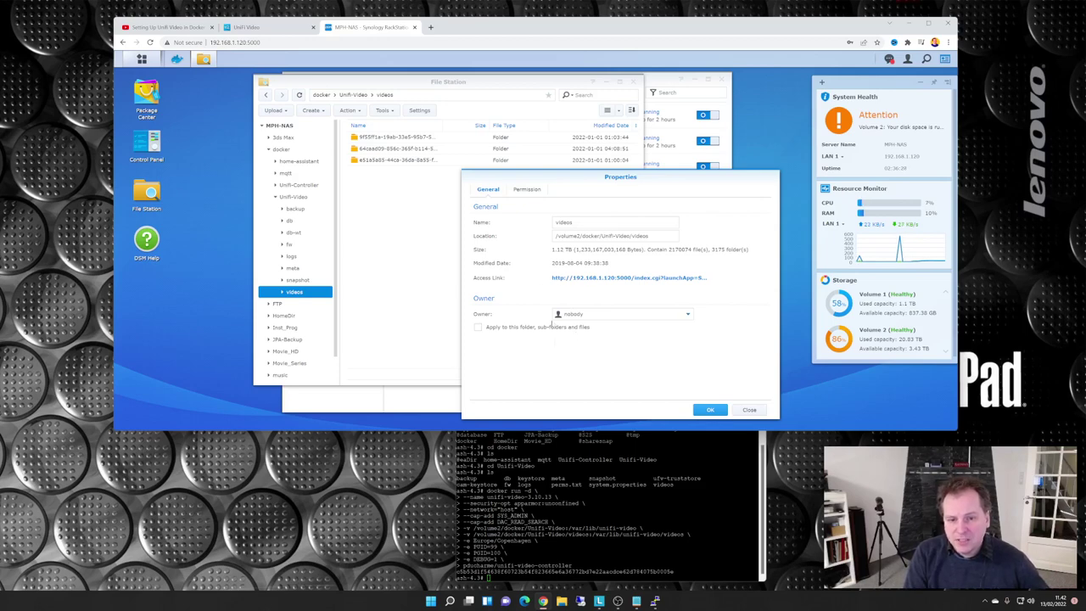
pyautogui.hotkey('alt', 'Tab')
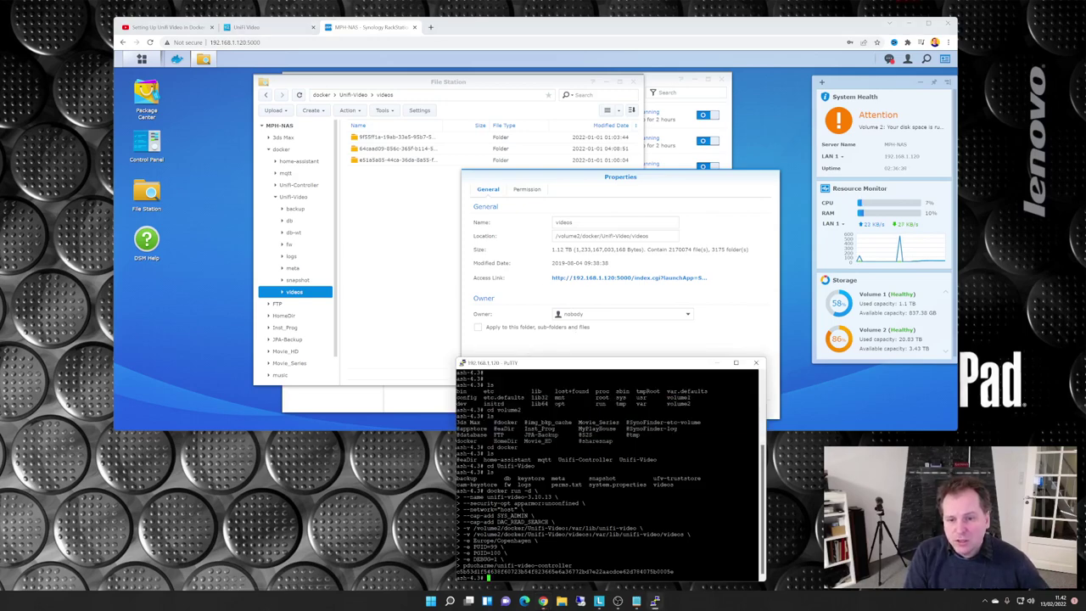
pyautogui.moveTo(679, 363); pyautogui.dragTo(238, 319)
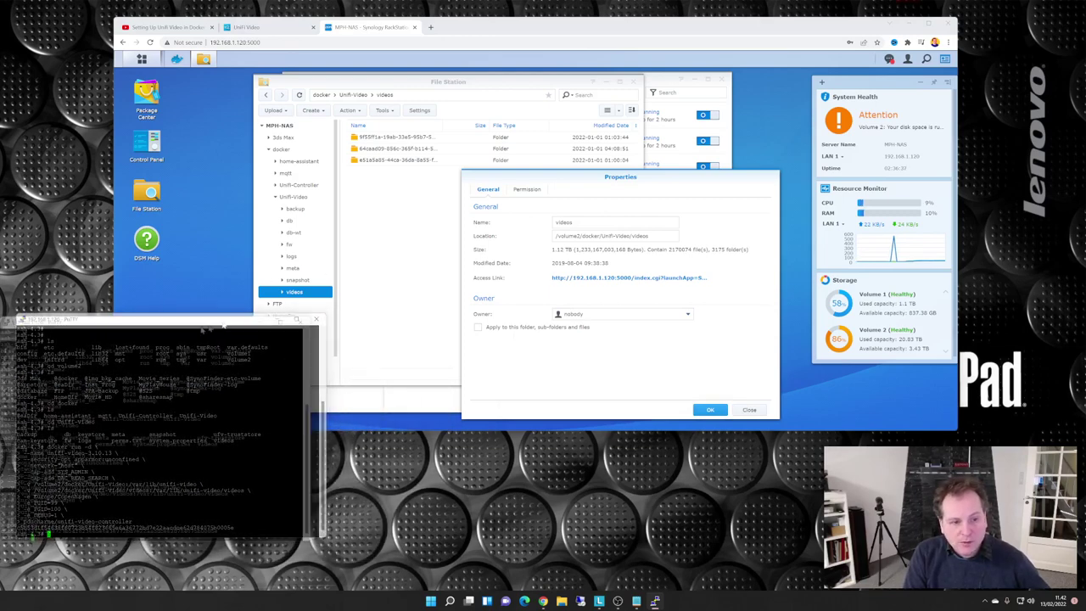
pyautogui.press('super+Down')
# Try to log in to the UniFi Video controller
pyautogui.click(259, 27)
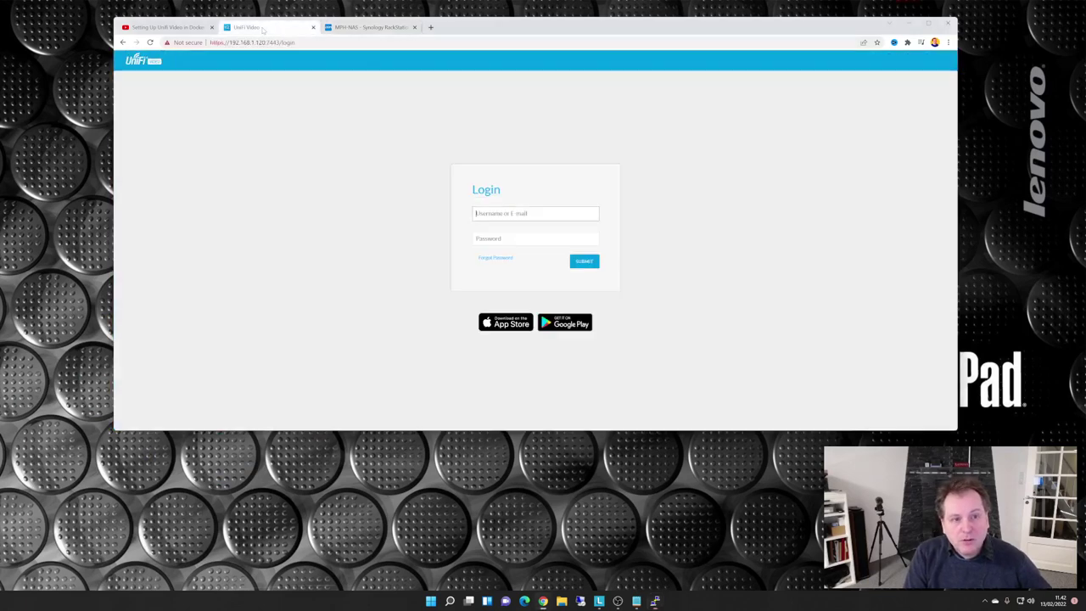
pyautogui.click(582, 265)
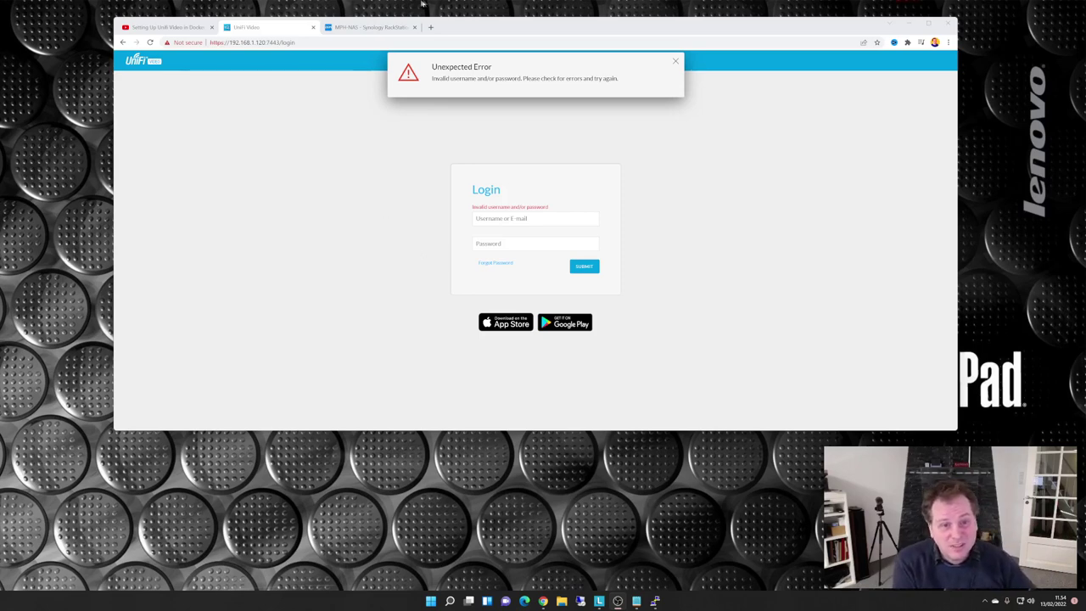
# Close the Synology Control Panel, and stop and delete the unifi-video-3.10.13 container in Docker
pyautogui.click(379, 30)
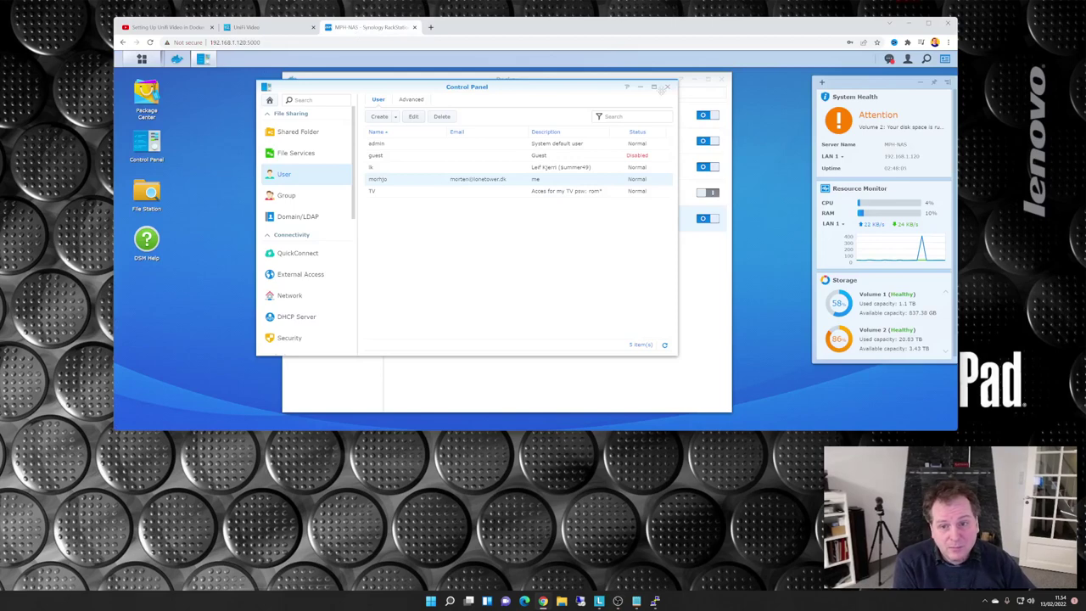
pyautogui.click(668, 87)
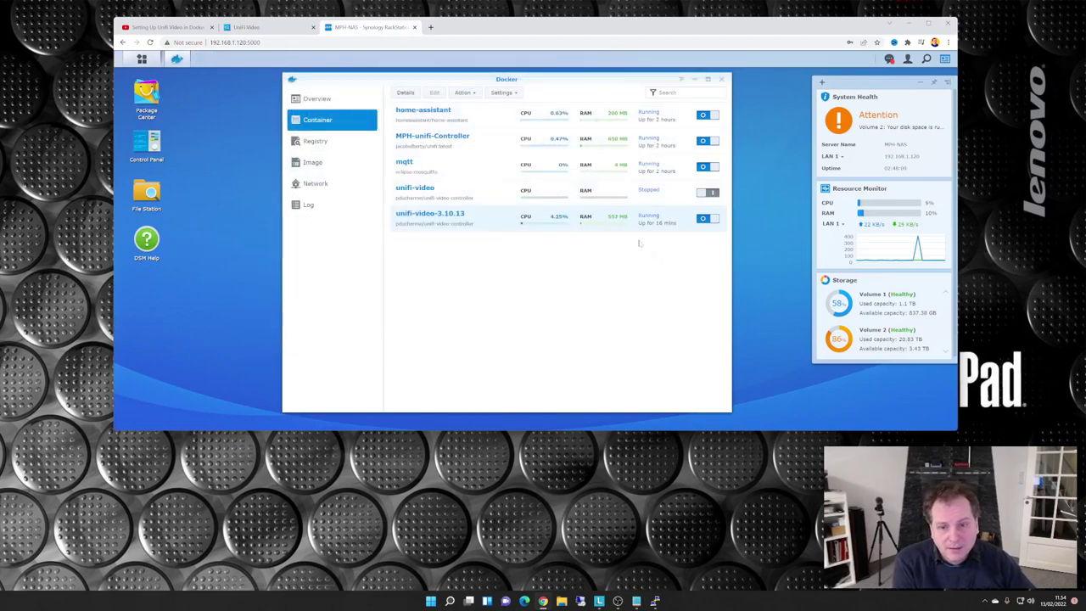
pyautogui.click(703, 219)
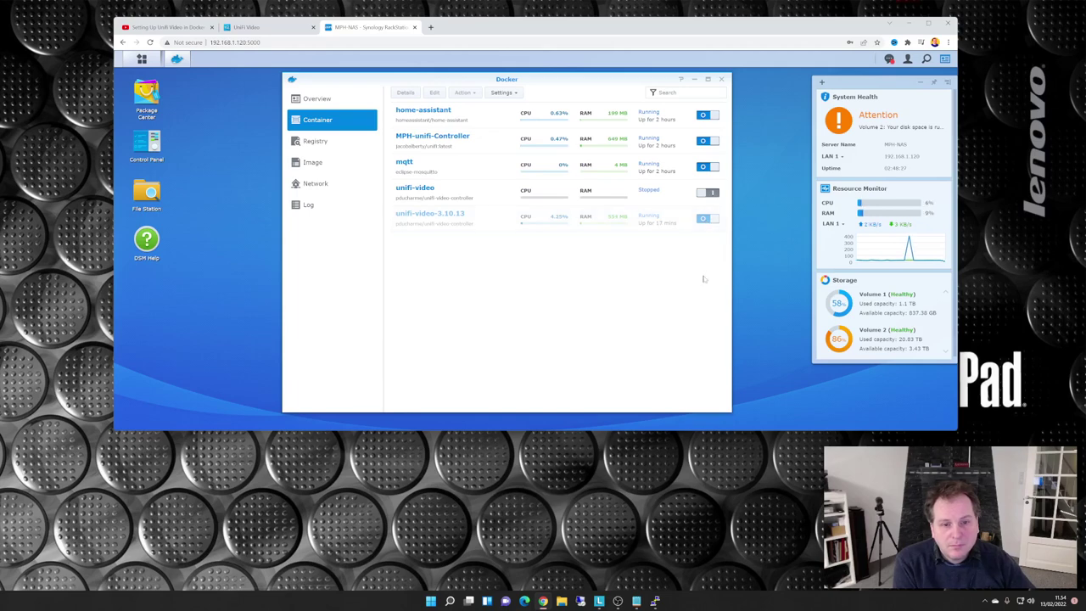
pyautogui.click(462, 92)
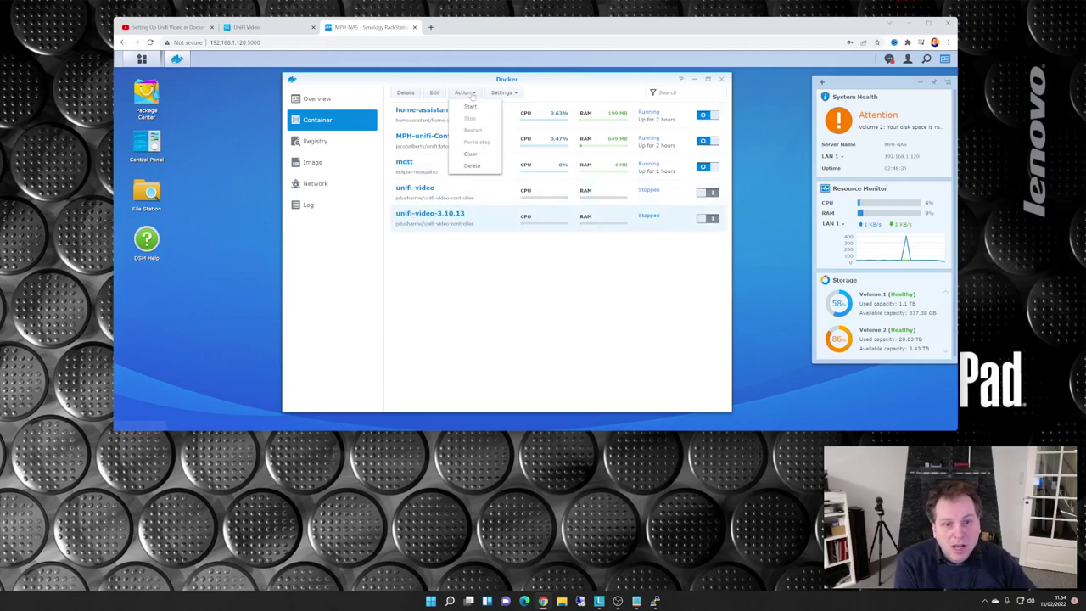
pyautogui.click(472, 168)
pyautogui.click(575, 263)
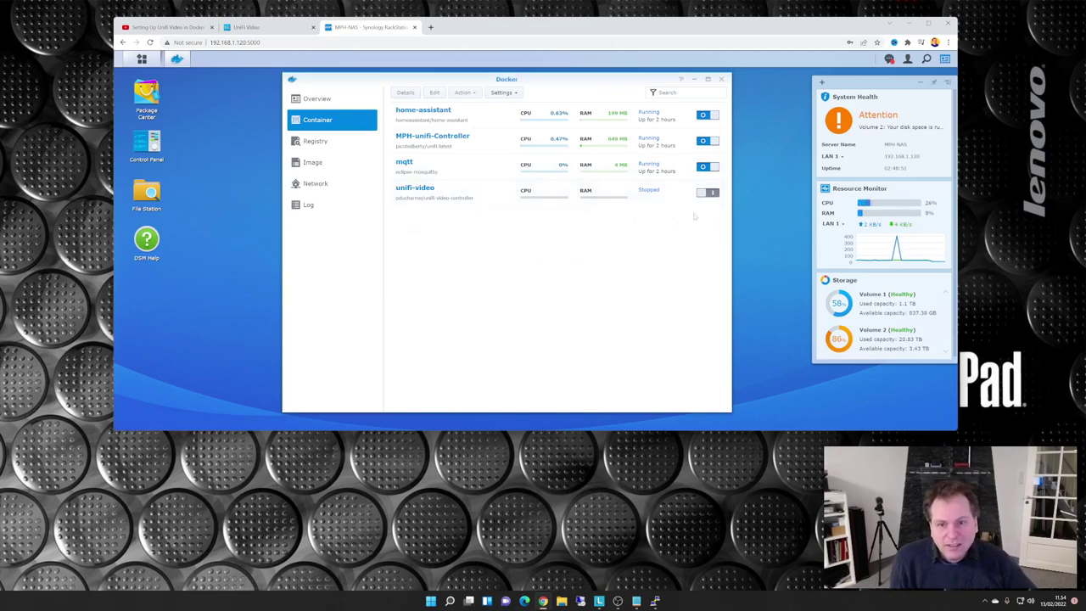
# Delete the old unifi-video container from Docker
pyautogui.click(416, 192)
pyautogui.click(462, 92)
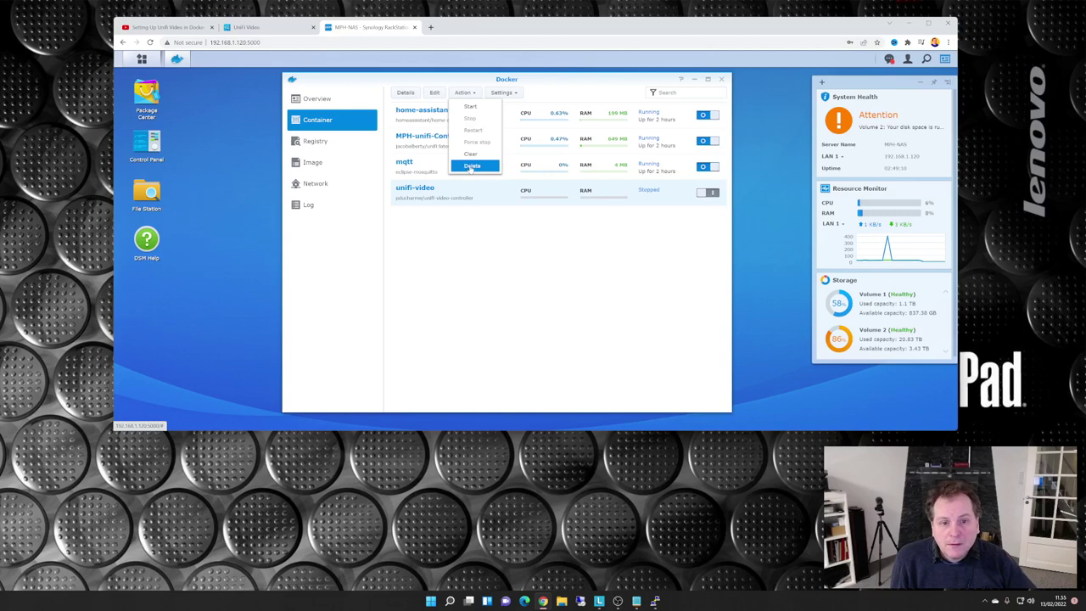
pyautogui.click(472, 166)
pyautogui.click(581, 265)
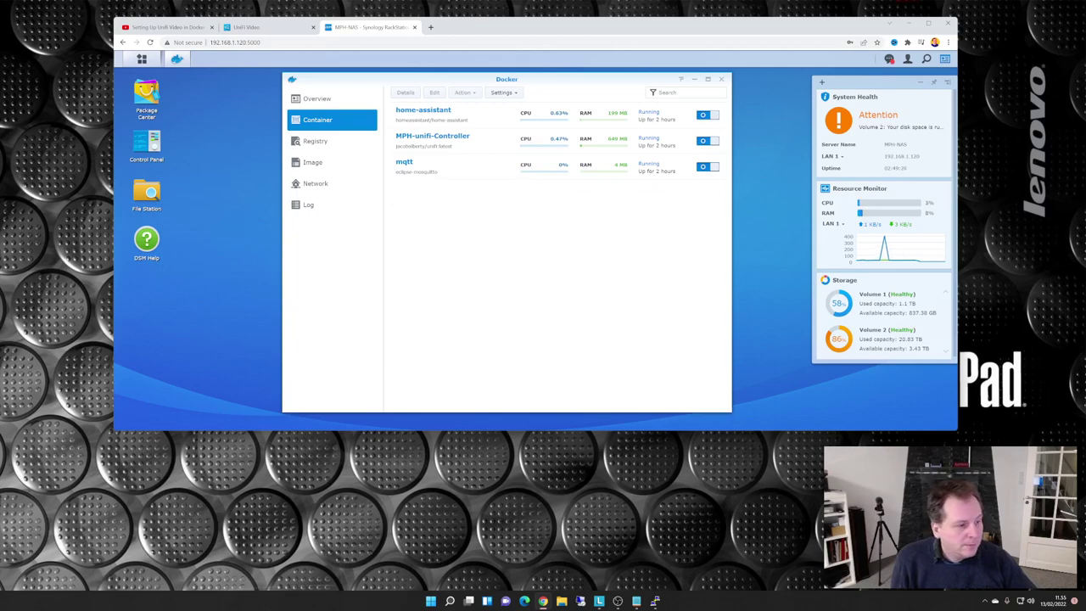
# Bring up the PuTTY session to 192.168.1.120, place it below the Docker container list and enter a blank line
pyautogui.hotkey('alt', 'Tab')
pyautogui.moveTo(380, 206); pyautogui.dragTo(580, 270)
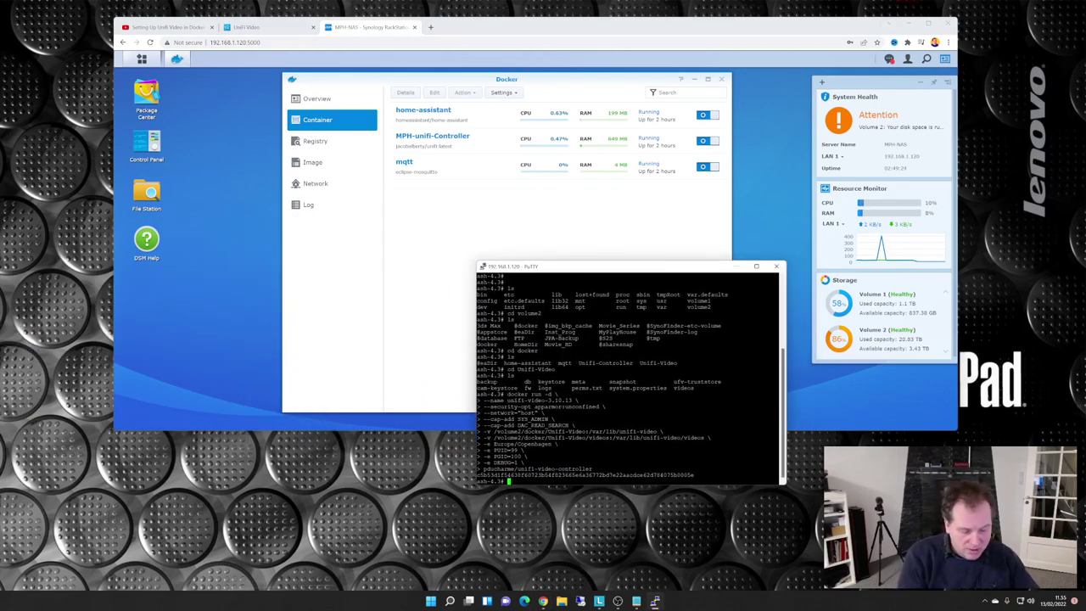
pyautogui.press('Return')
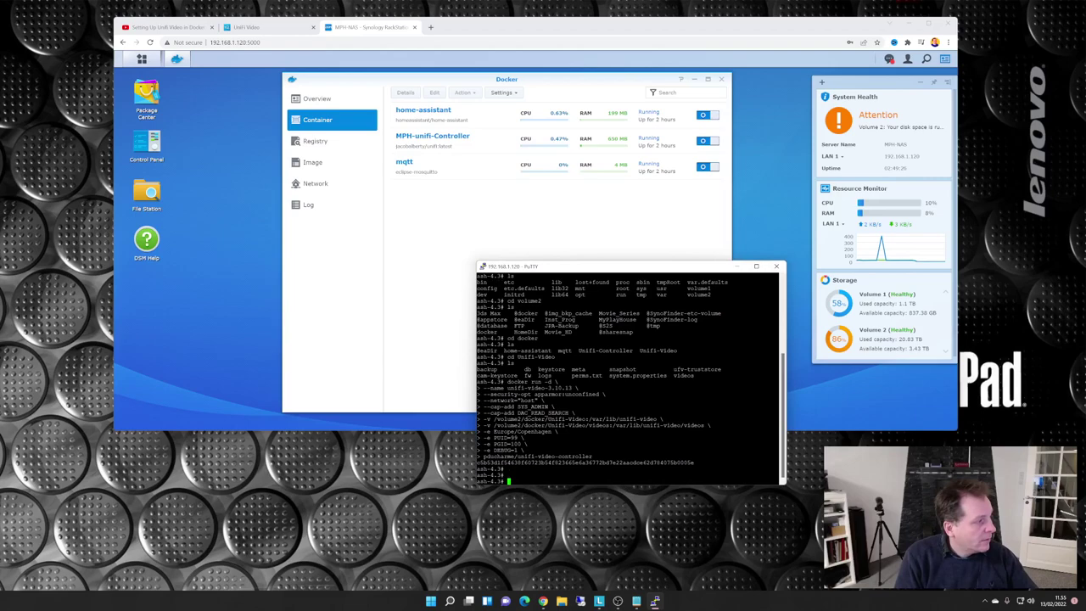
# Change the container name in the Notepad docker run command to unifi-video and save the file
pyautogui.hotkey('alt', 'Tab')
pyautogui.moveTo(126, 163); pyautogui.dragTo(295, 195)
pyautogui.click(323, 296)
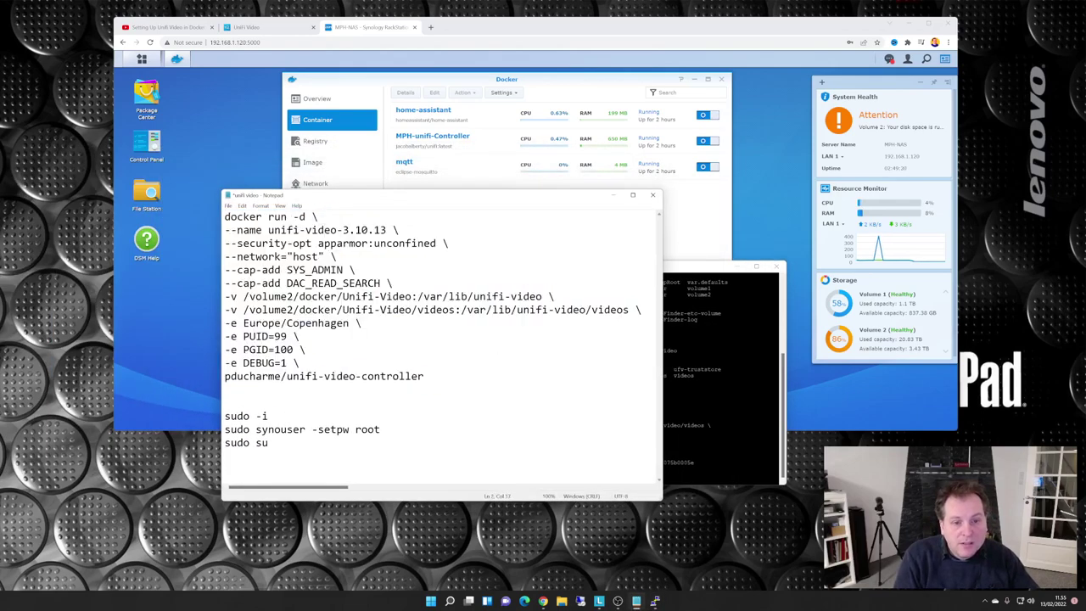
pyautogui.moveTo(337, 230); pyautogui.dragTo(387, 230)
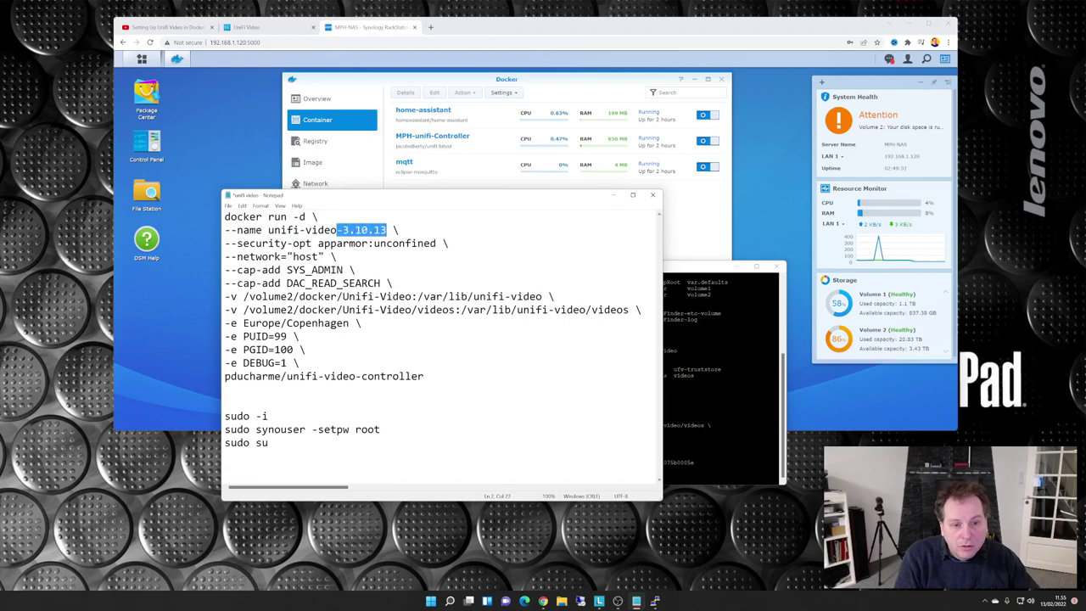
pyautogui.press('Delete')
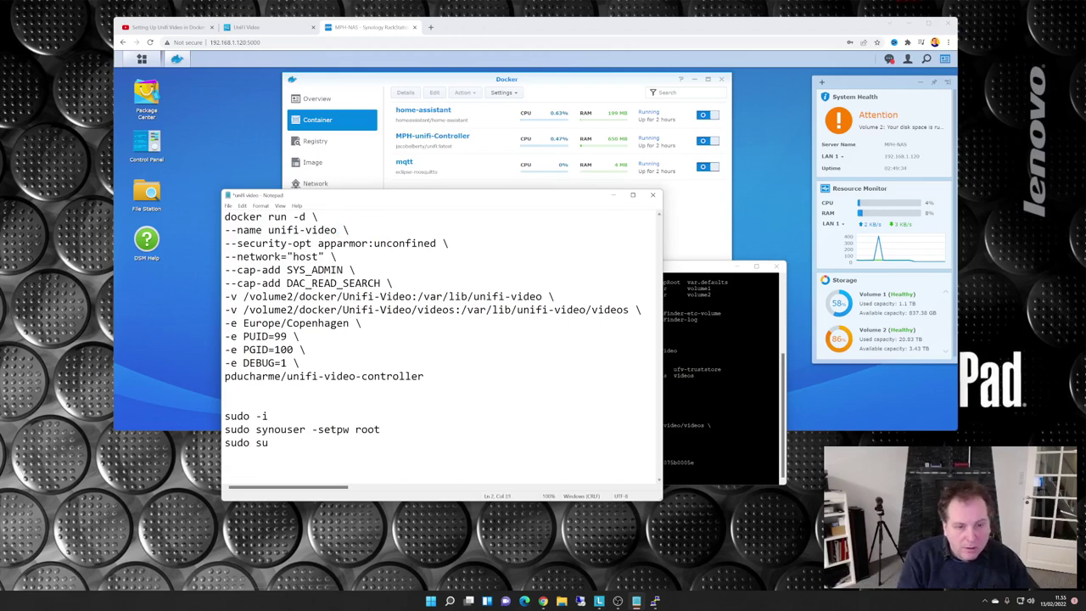
pyautogui.click(228, 205)
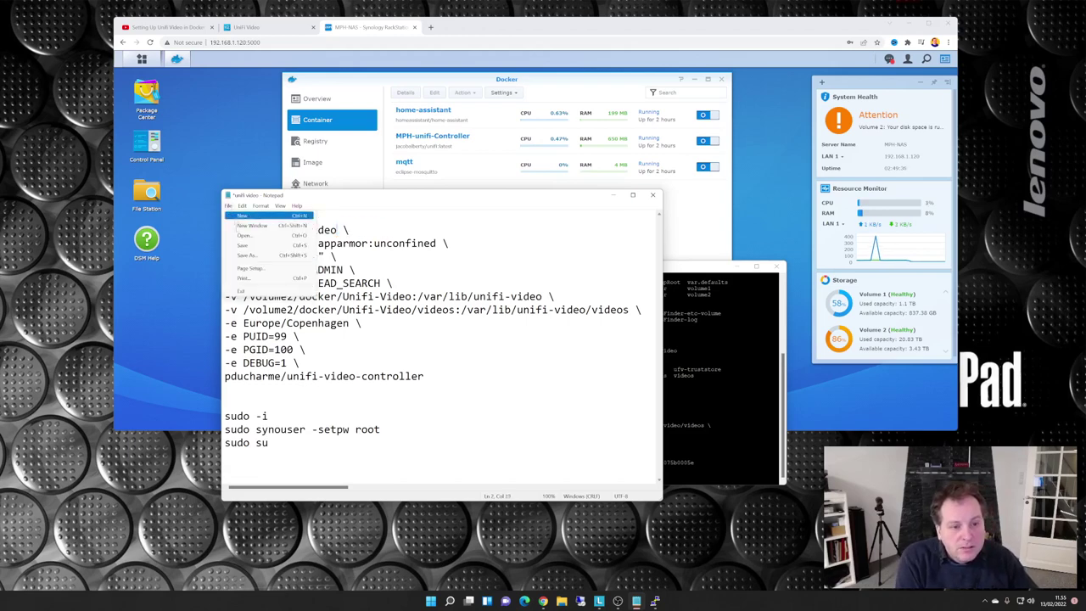
pyautogui.click(248, 245)
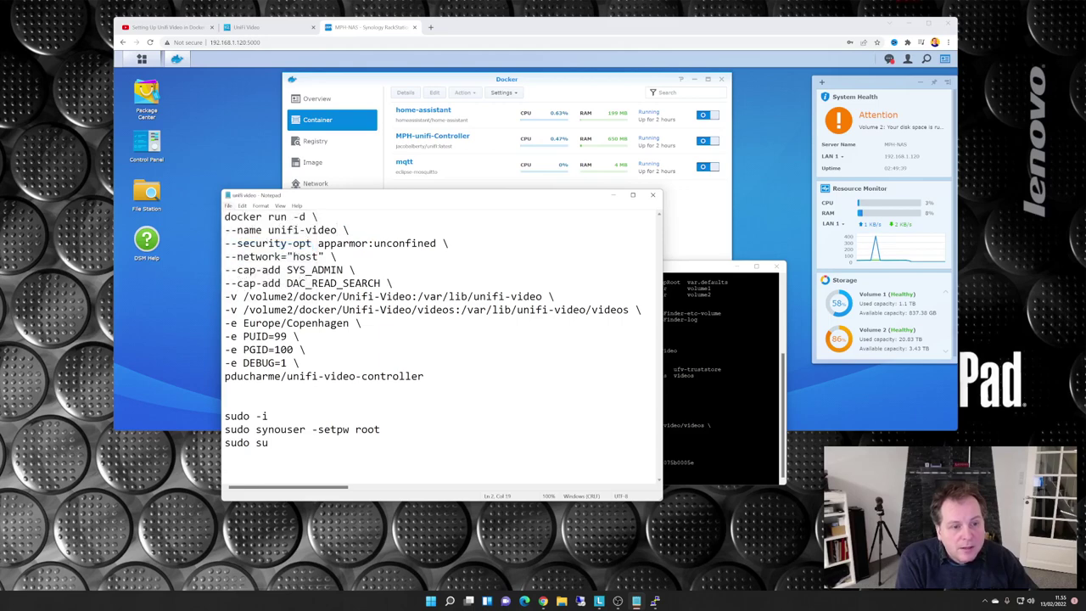
# Copy the docker run command from Notepad, run it in the PuTTY session to create the unifi-video container, and clear PuTTY away
pyautogui.moveTo(224, 217); pyautogui.dragTo(424, 376)
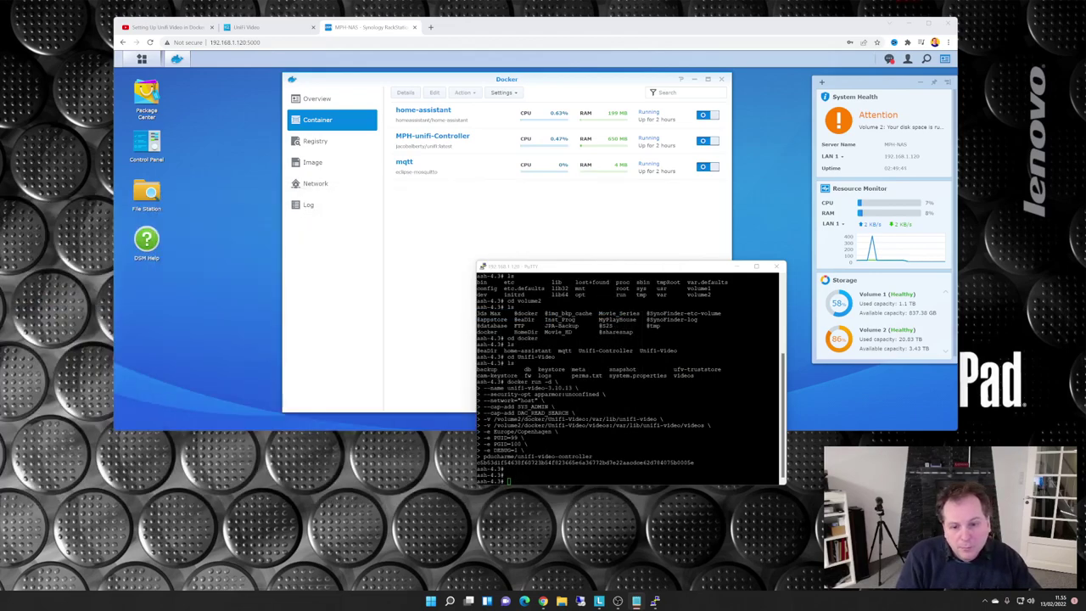
pyautogui.press('shift+Insert')
pyautogui.press('Return')
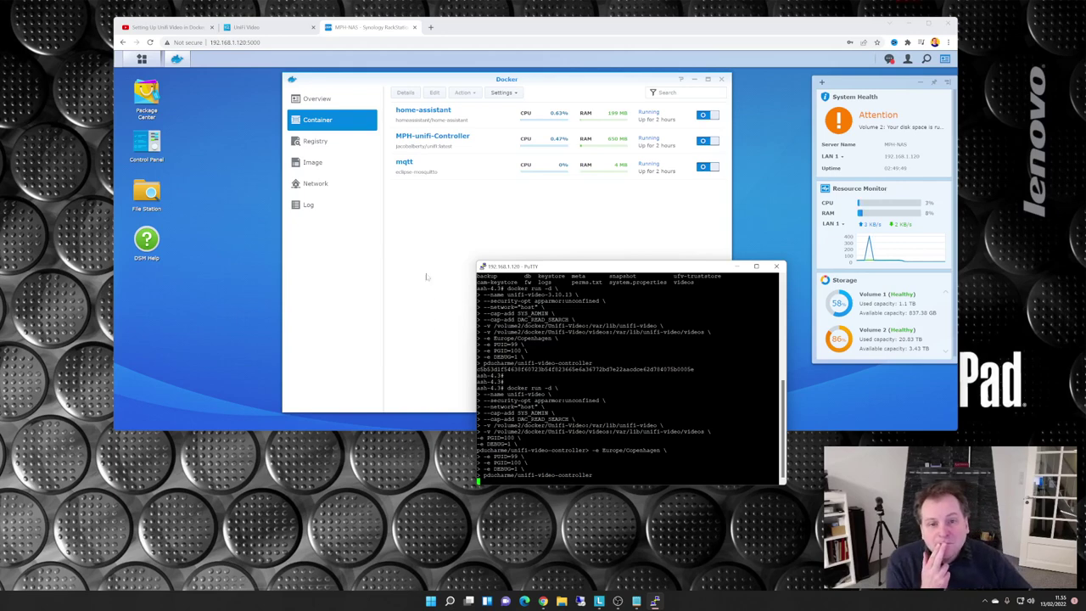
pyautogui.press('super+Down')
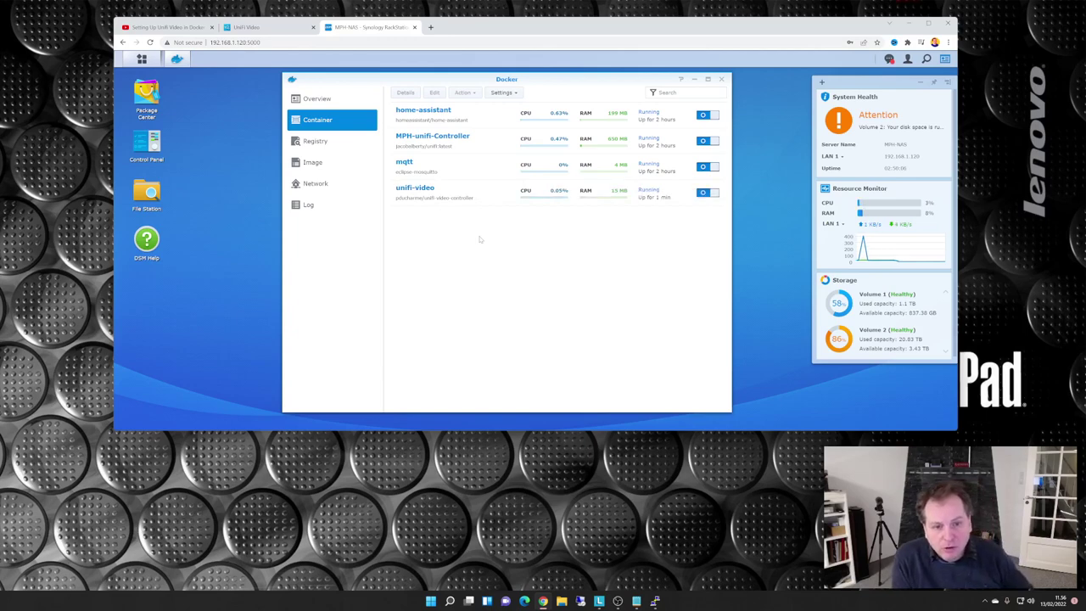
pyautogui.click(259, 27)
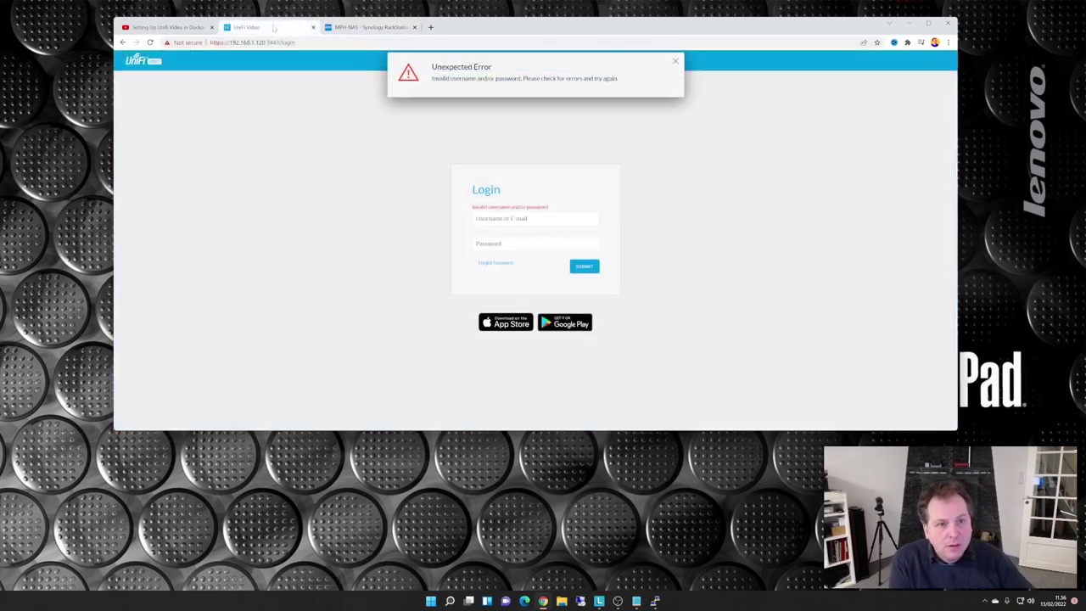
pyautogui.click(676, 64)
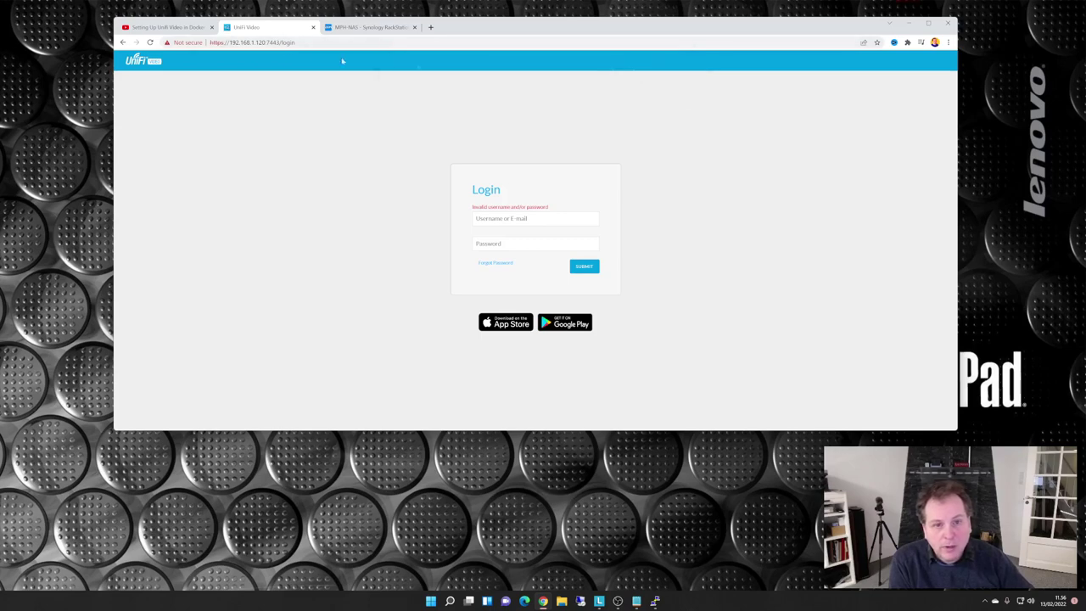
pyautogui.doubleClick(288, 42)
pyautogui.press('BackSpace')
pyautogui.press('Return')
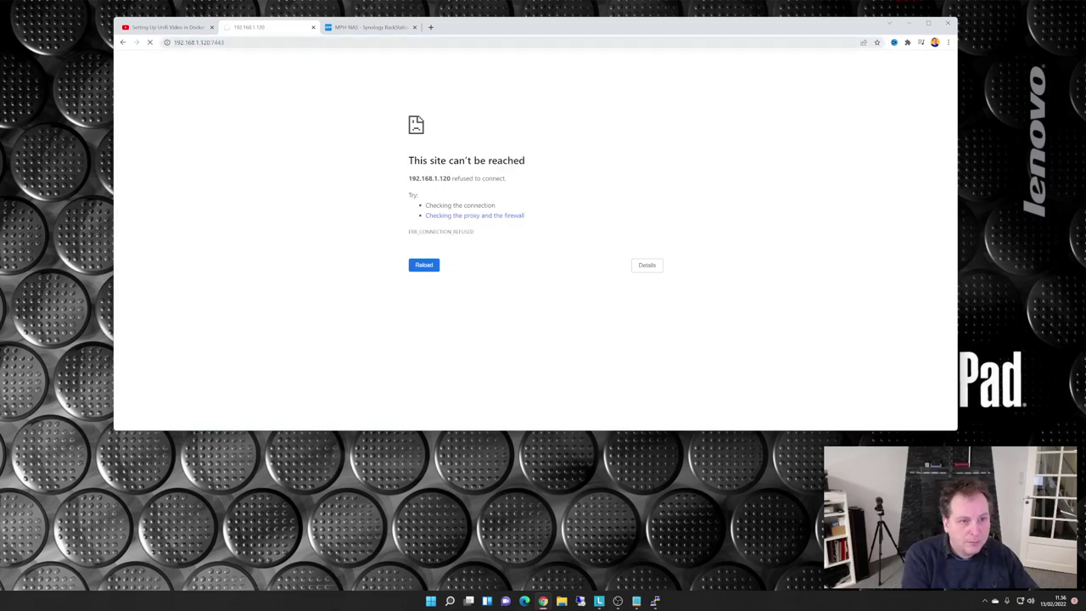
pyautogui.click(174, 42)
pyautogui.write('https://')
pyautogui.press('Return')
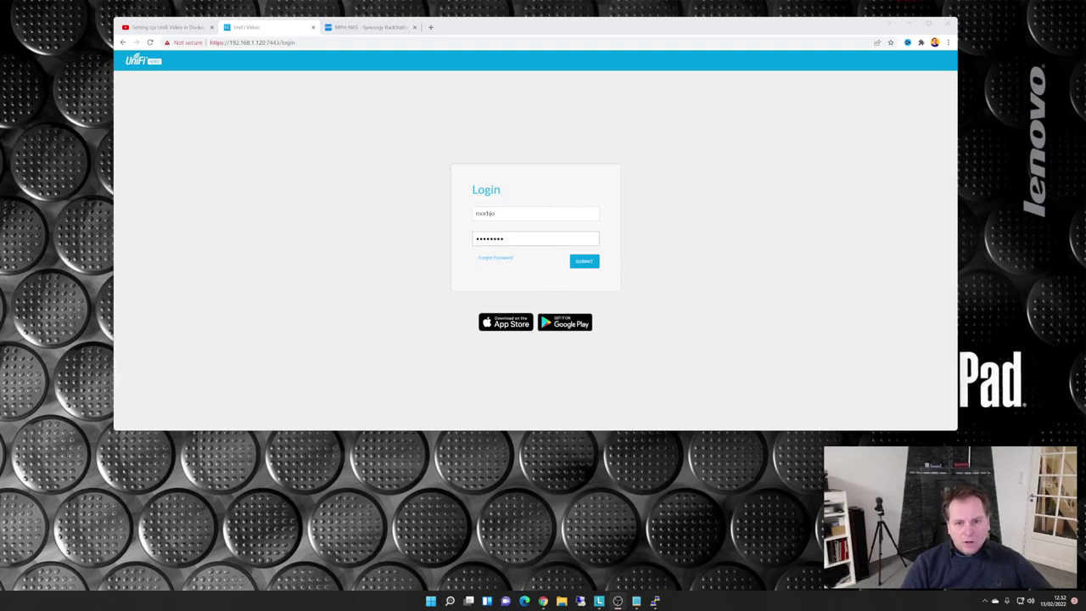
pyautogui.click(585, 262)
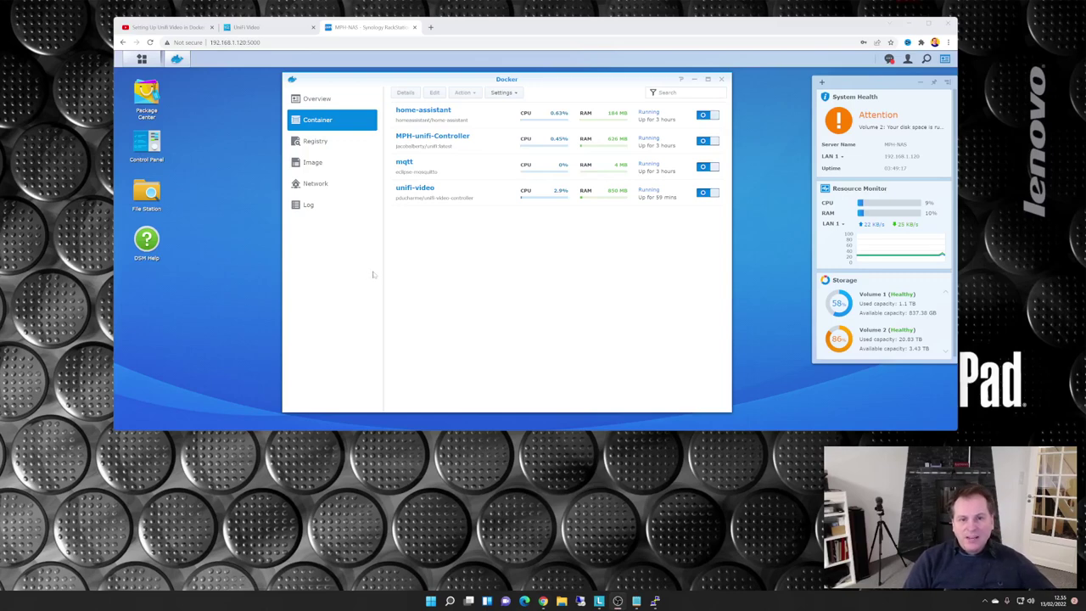
# Stop the unifi-video container in Synology Docker and delete it
pyautogui.click(712, 193)
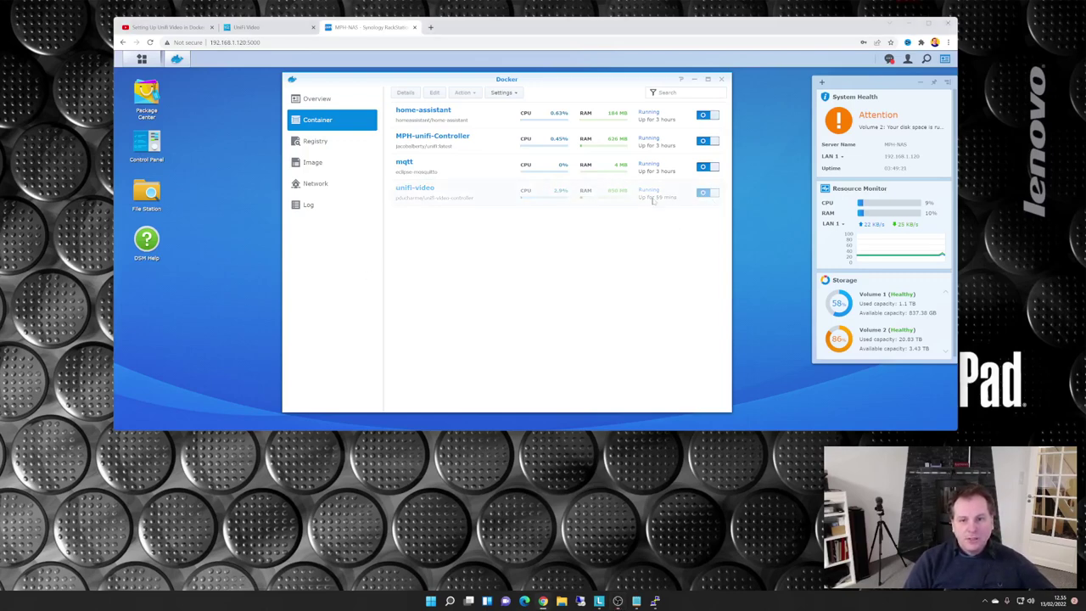
pyautogui.click(441, 192)
pyautogui.click(463, 92)
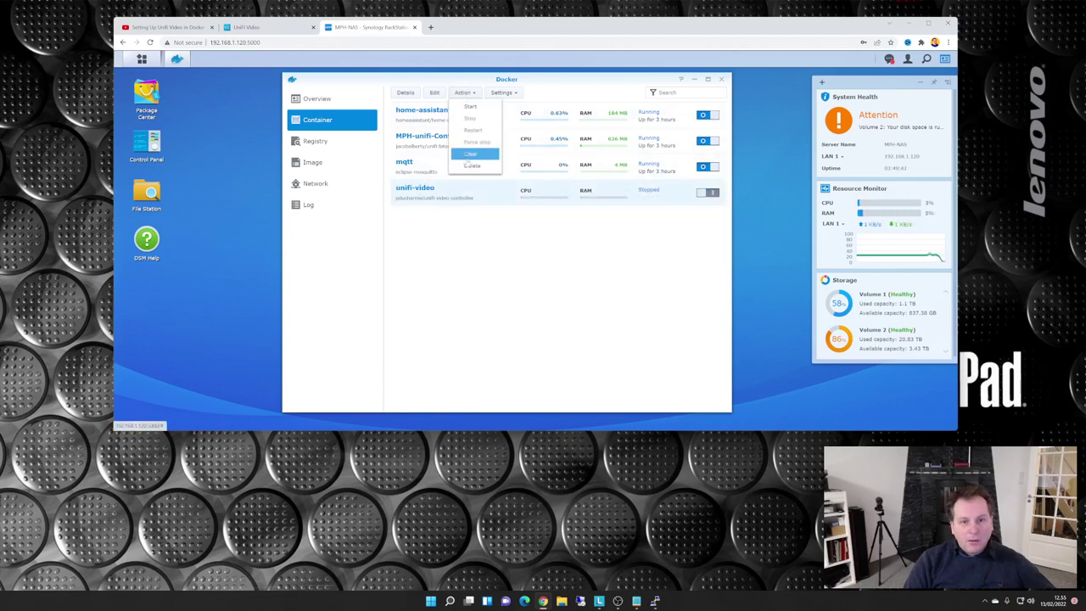
pyautogui.click(472, 165)
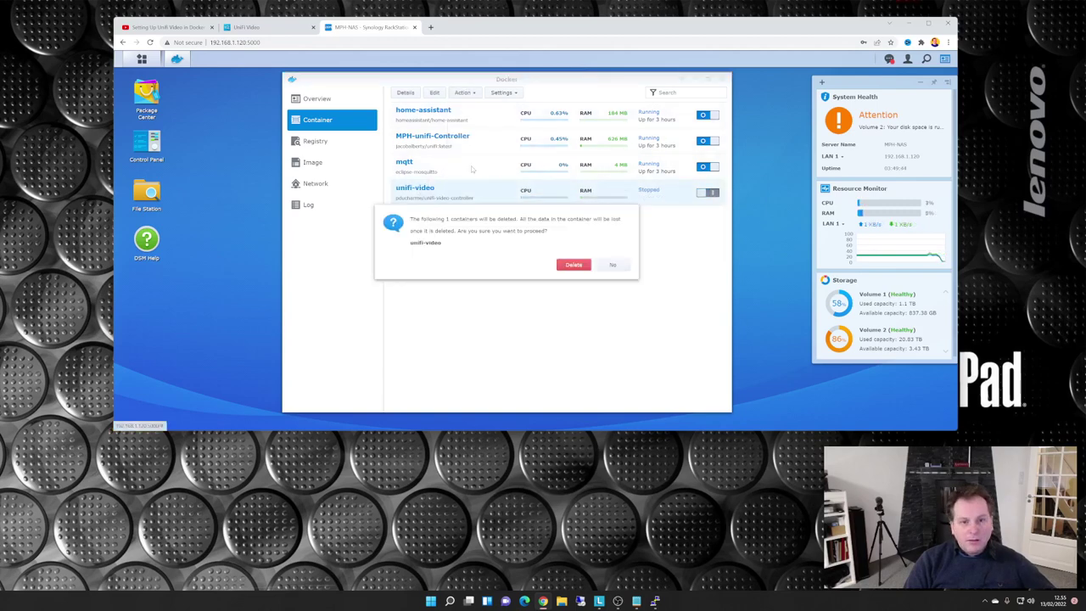
pyautogui.click(573, 264)
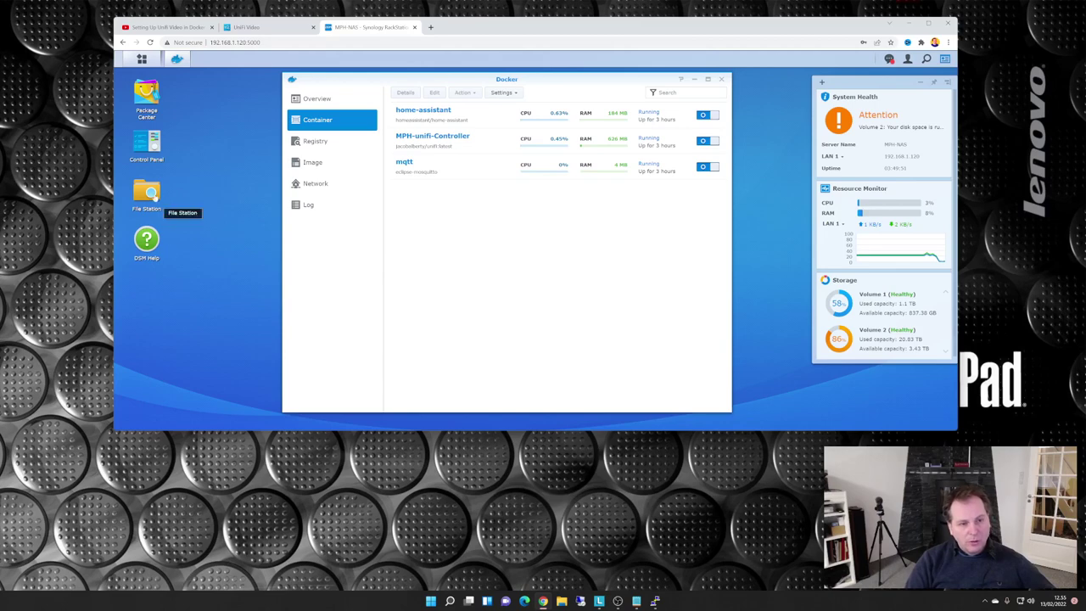
# Open docker/Unifi-Video in File Station and delete the folders from backup through snapshot, keeping the videos folder
pyautogui.click(145, 194)
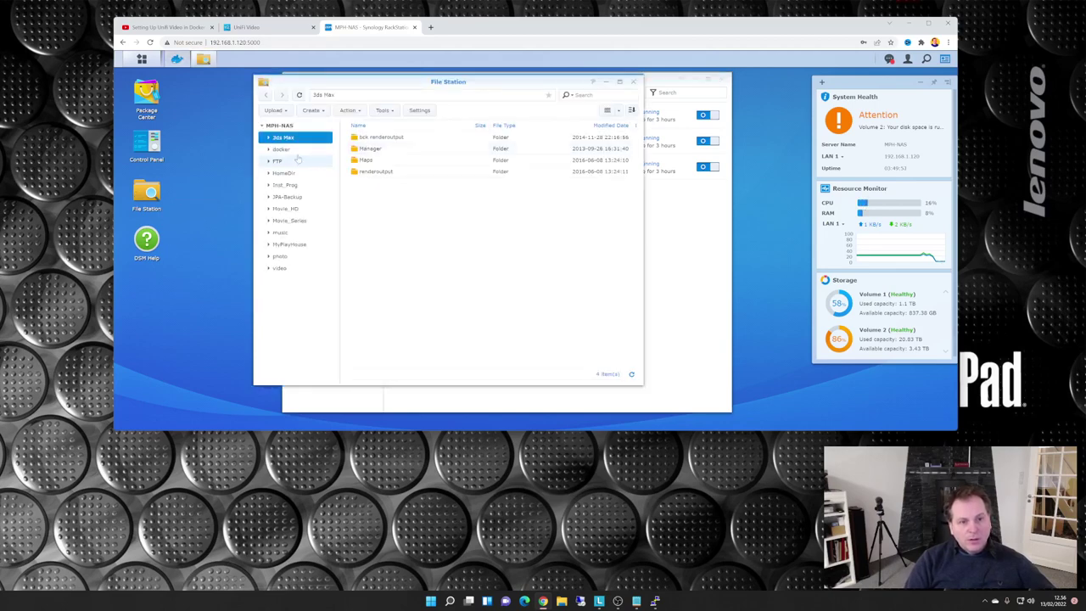
pyautogui.click(281, 148)
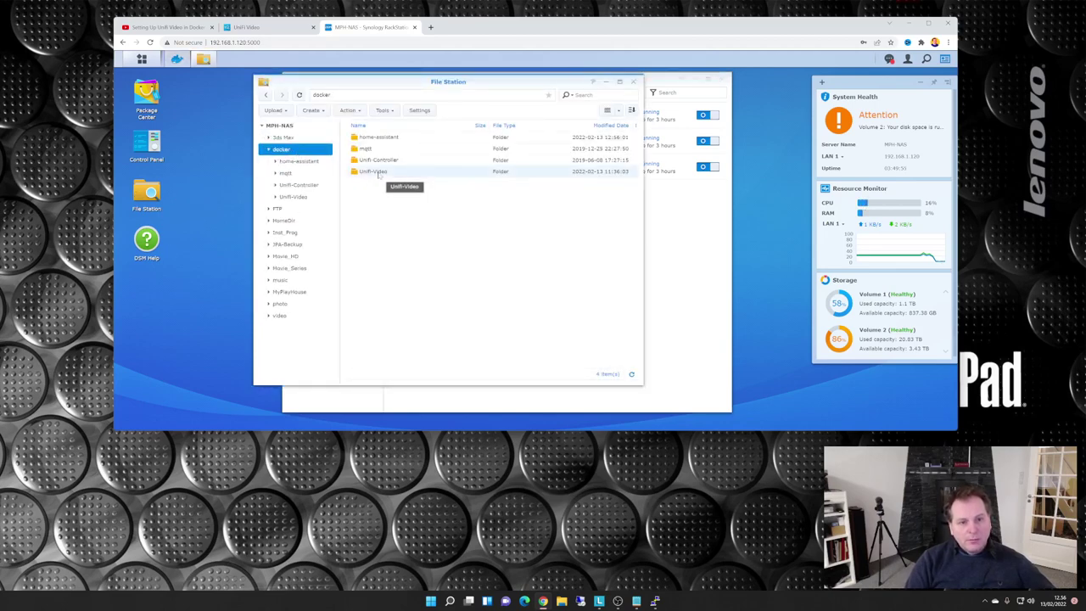
pyautogui.doubleClick(373, 171)
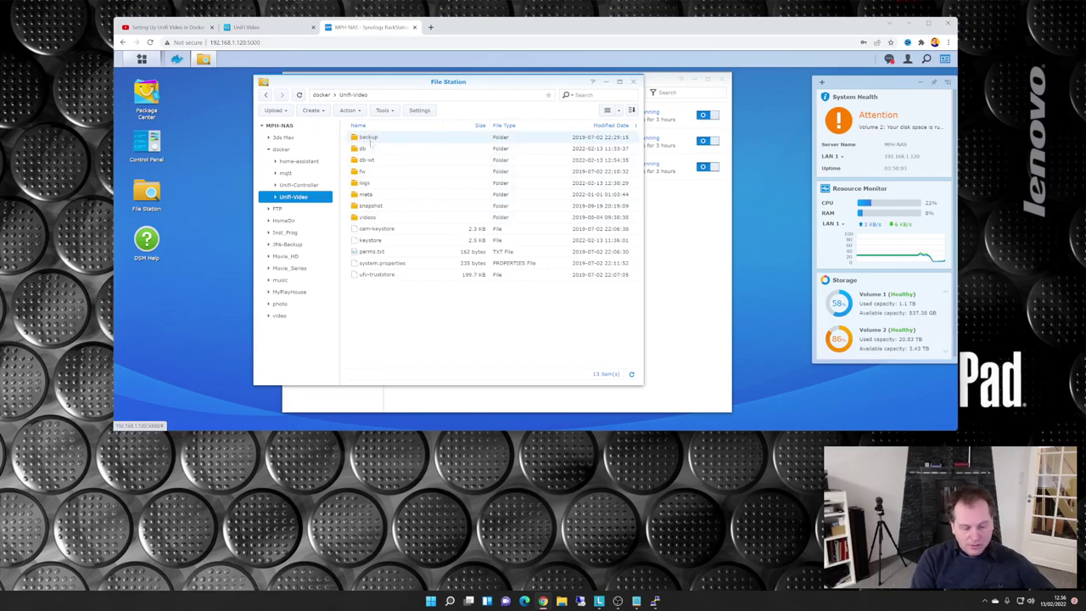
pyautogui.keyDown('shift'); pyautogui.click(365, 209); pyautogui.keyUp('shift')
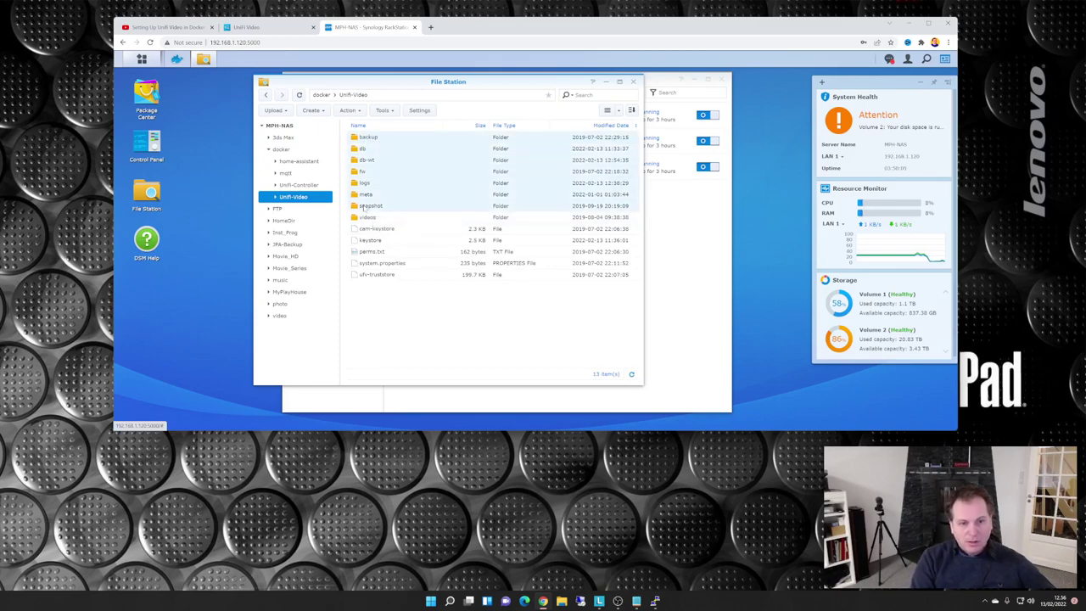
pyautogui.press('Delete')
pyautogui.click(477, 248)
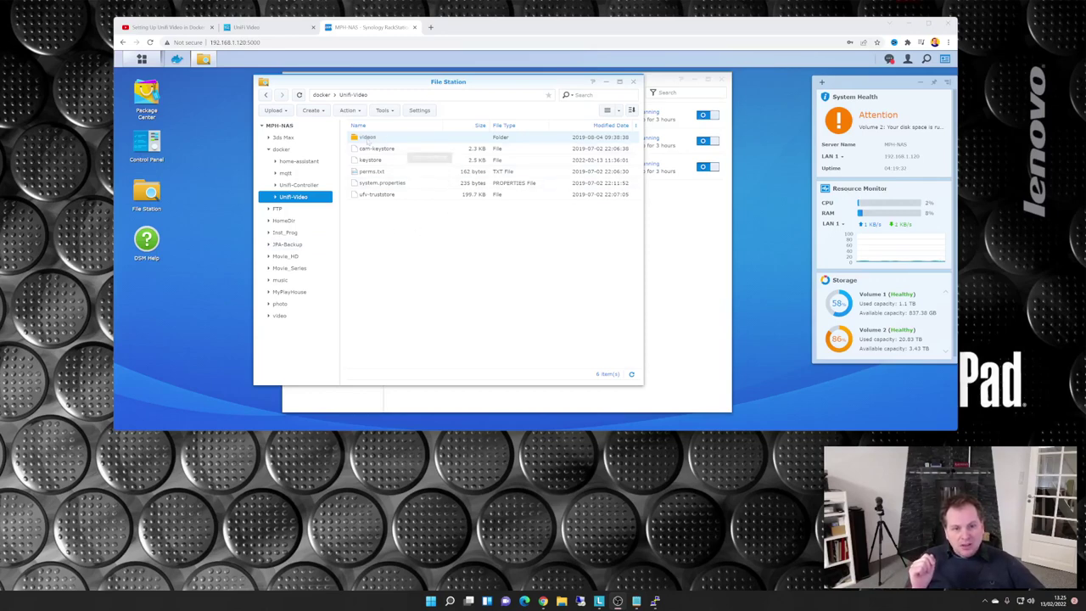
# Delete all the recording folders inside the Unifi-Video videos folder
pyautogui.doubleClick(368, 139)
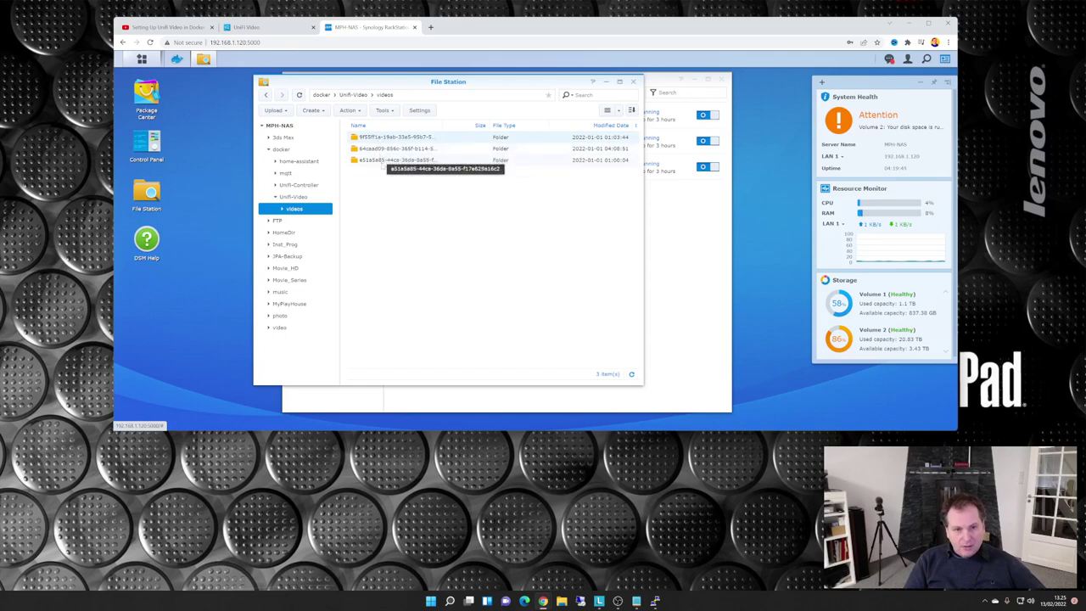
pyautogui.hotkey('ctrl', 'a')
pyautogui.rightClick(371, 166)
pyautogui.click(399, 287)
pyautogui.click(474, 251)
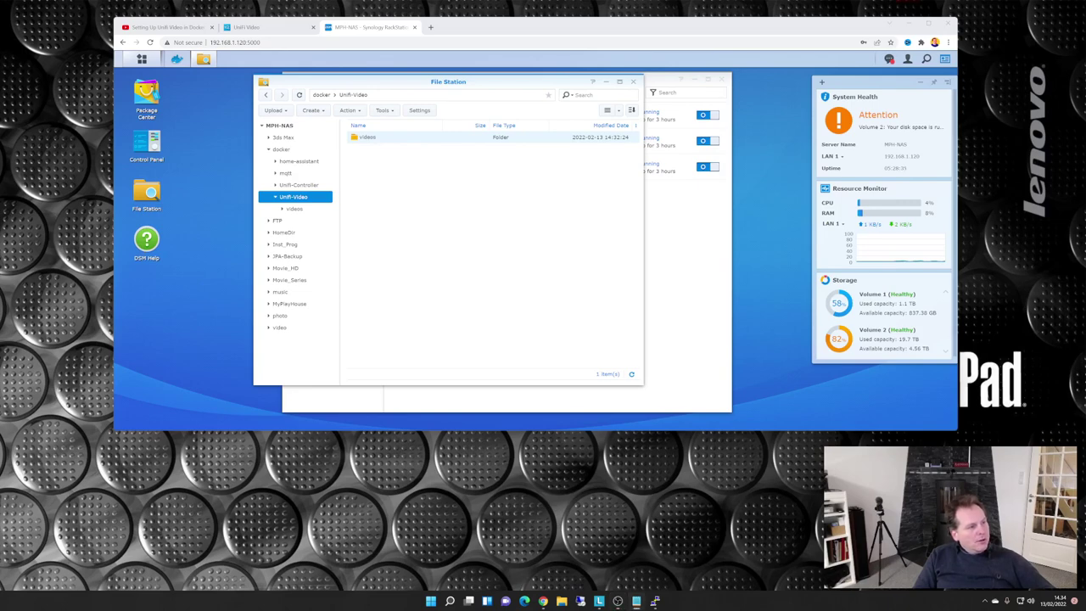
# Change the container name in the Notepad docker run command to unifi-video-3.10.13 and save the file
pyautogui.hotkey('alt', 'Tab')
pyautogui.moveTo(352, 224); pyautogui.dragTo(375, 235)
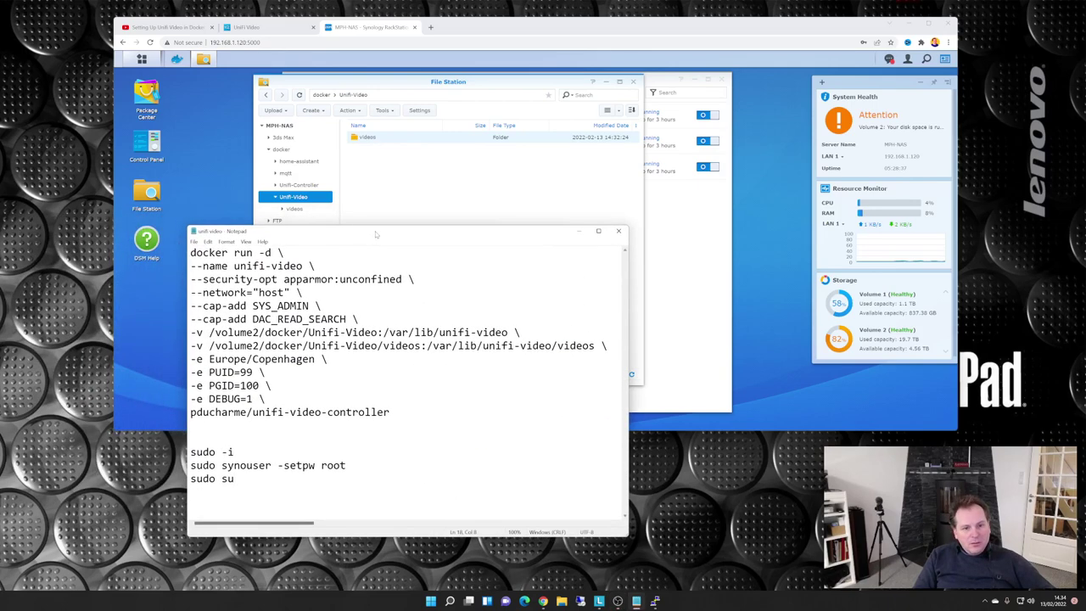
pyautogui.click(303, 265)
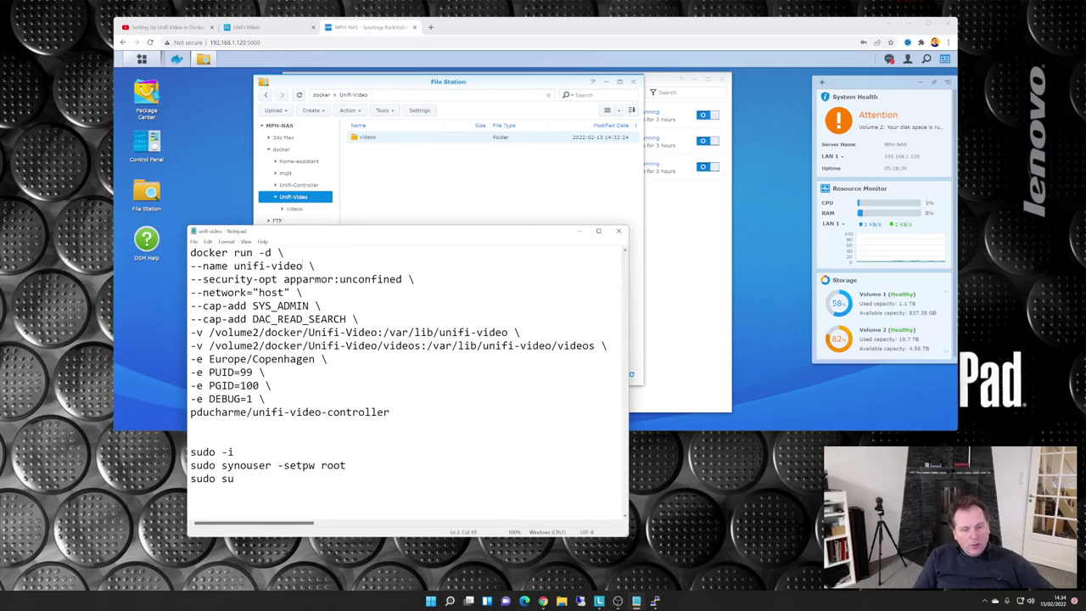
pyautogui.write('-')
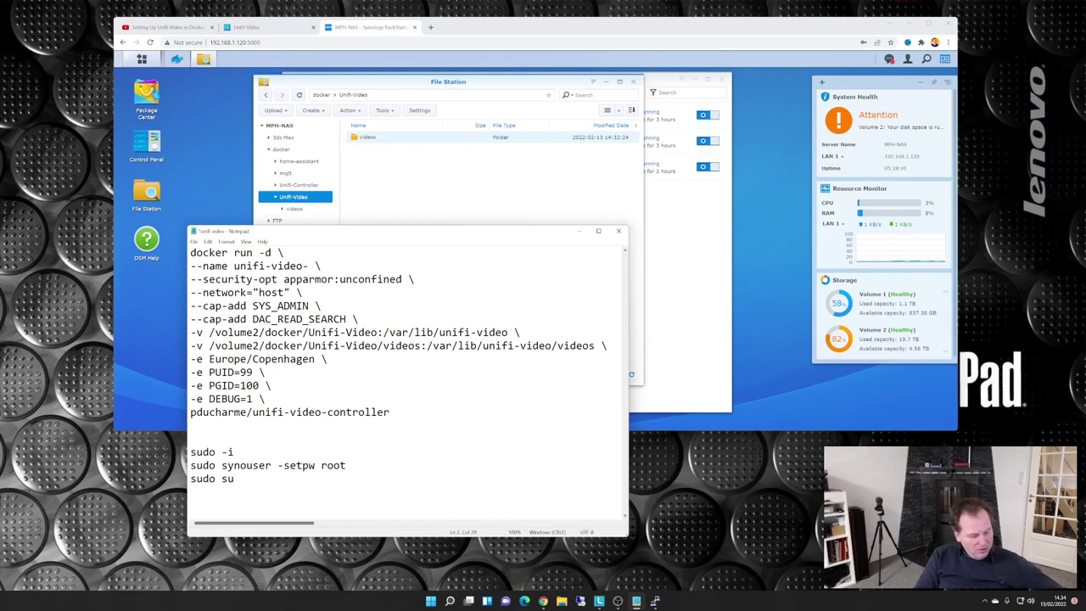
pyautogui.write('3.10.13')
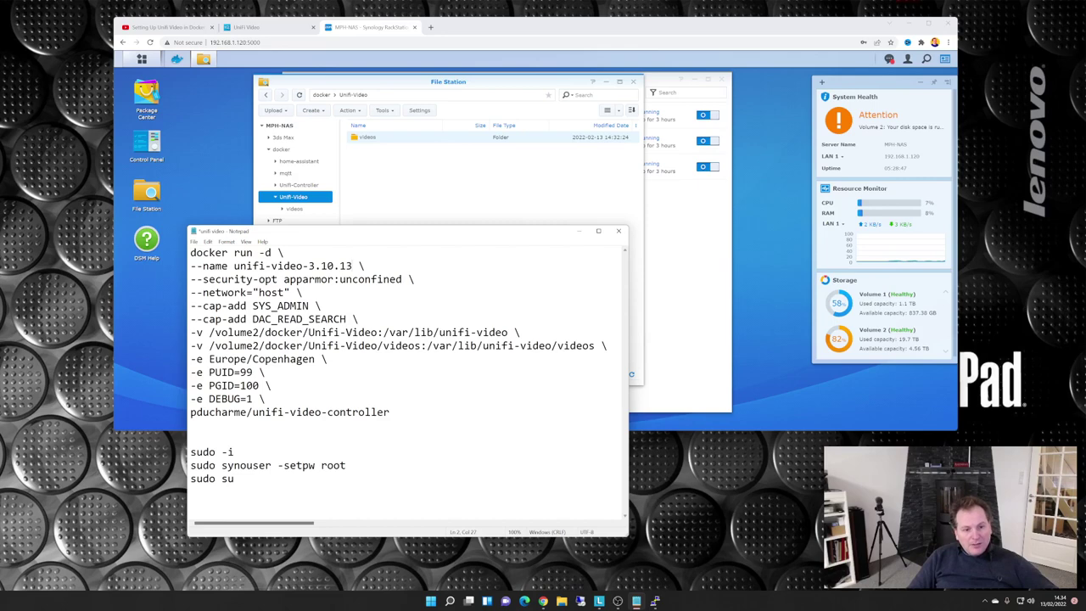
pyautogui.click(194, 242)
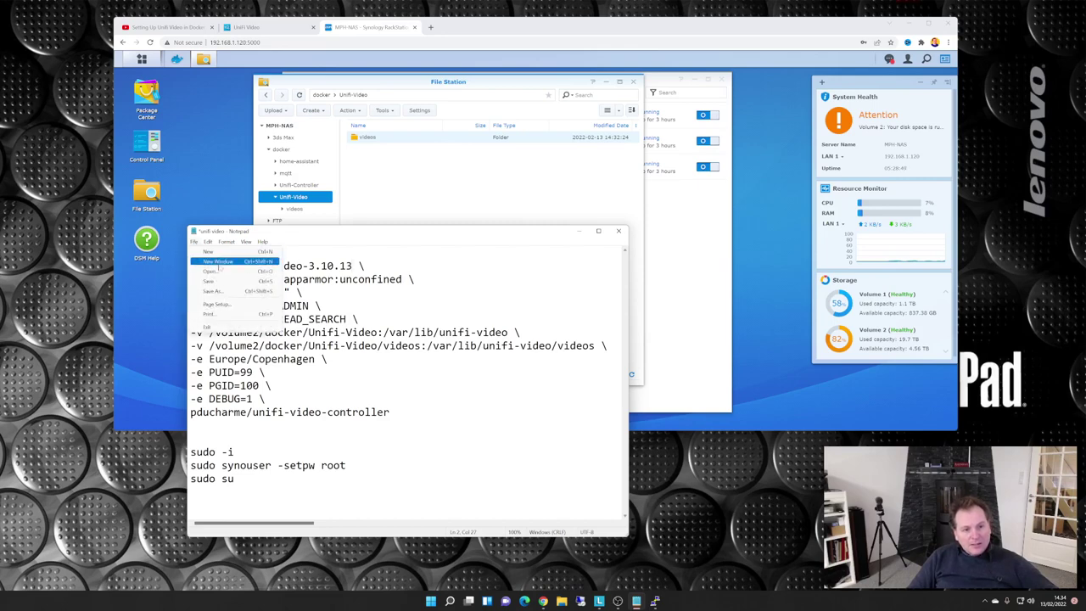
pyautogui.click(216, 280)
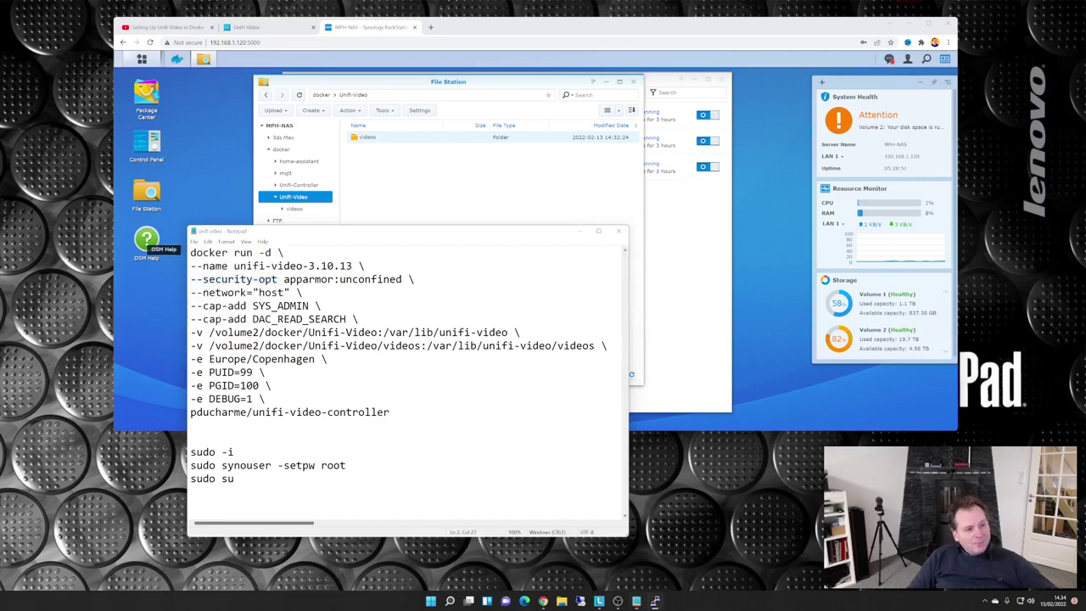
# Copy the whole docker run command for unifi-video-3.10.13 from the Notepad file, from docker run -d through pducharme/unifi-video-controller
pyautogui.hotkey('alt', 'Tab')
pyautogui.moveTo(457, 303); pyautogui.dragTo(632, 286)
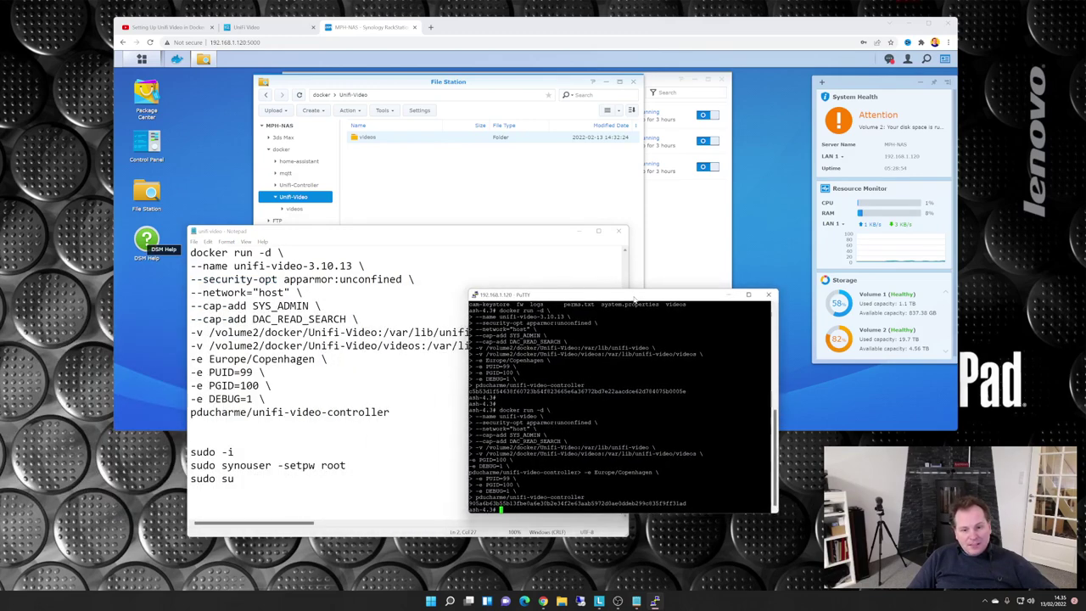
pyautogui.moveTo(393, 234); pyautogui.dragTo(317, 231)
pyautogui.moveTo(115, 249); pyautogui.dragTo(314, 409)
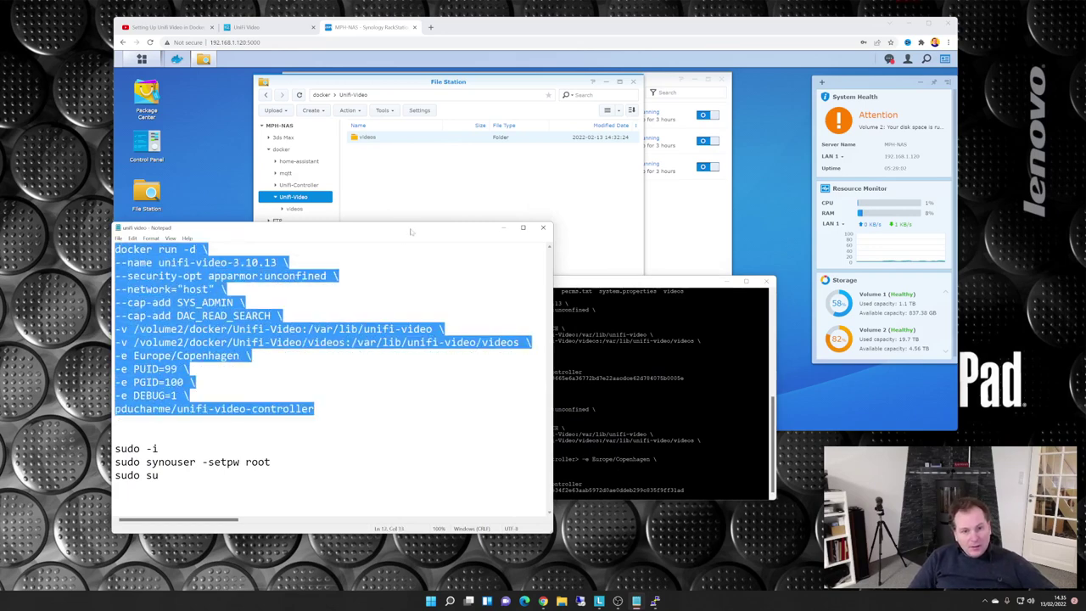
pyautogui.click(503, 228)
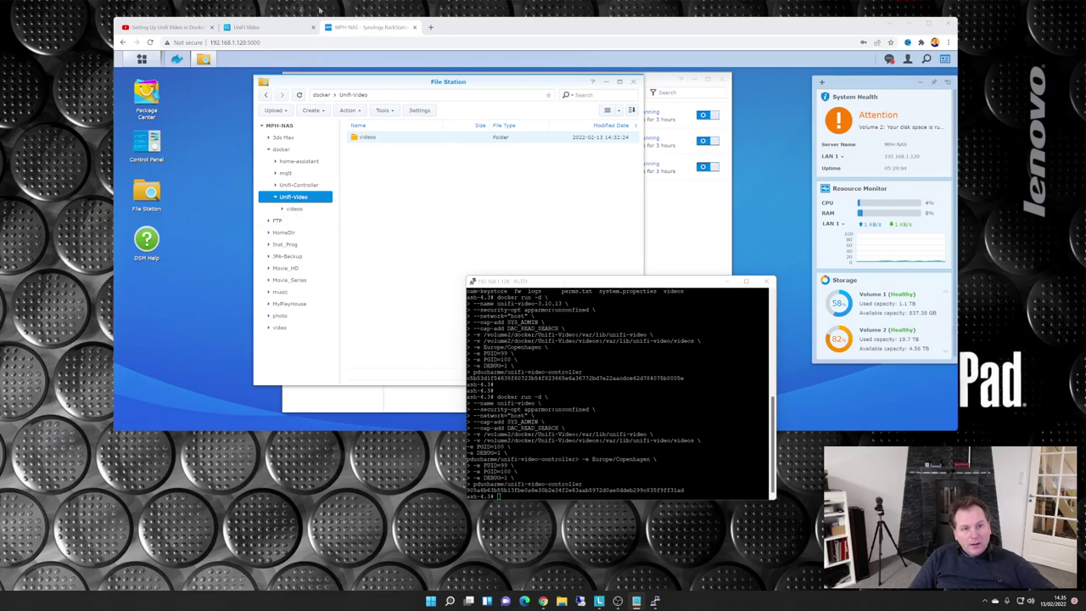
# Run the copied docker run command for unifi-video-3.10.13 in the PuTTY session, with the Synology Docker container list in view
pyautogui.click(657, 78)
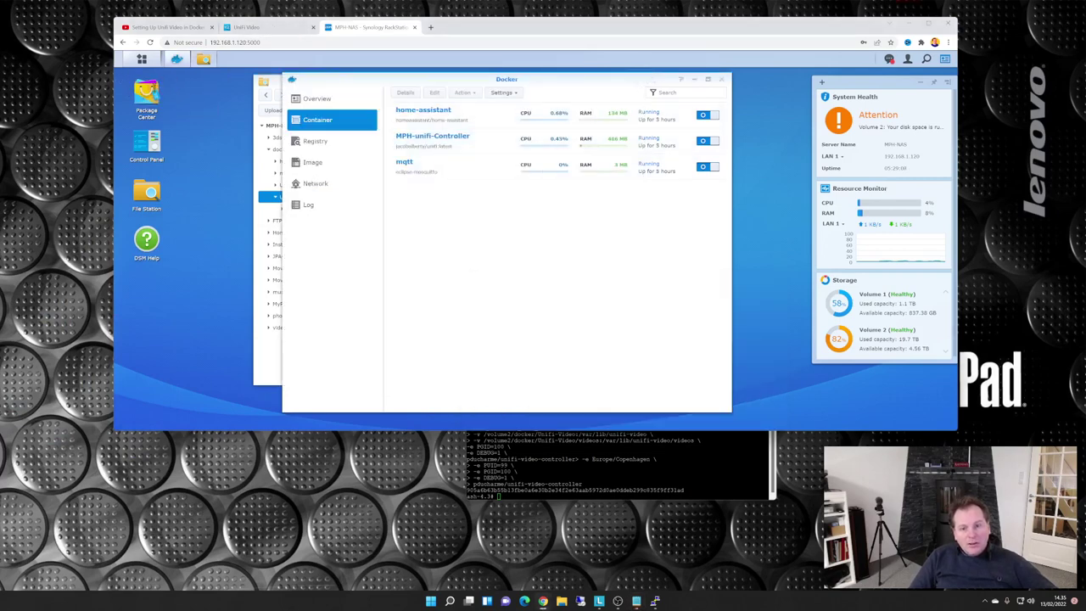
pyautogui.hotkey('alt', 'Tab')
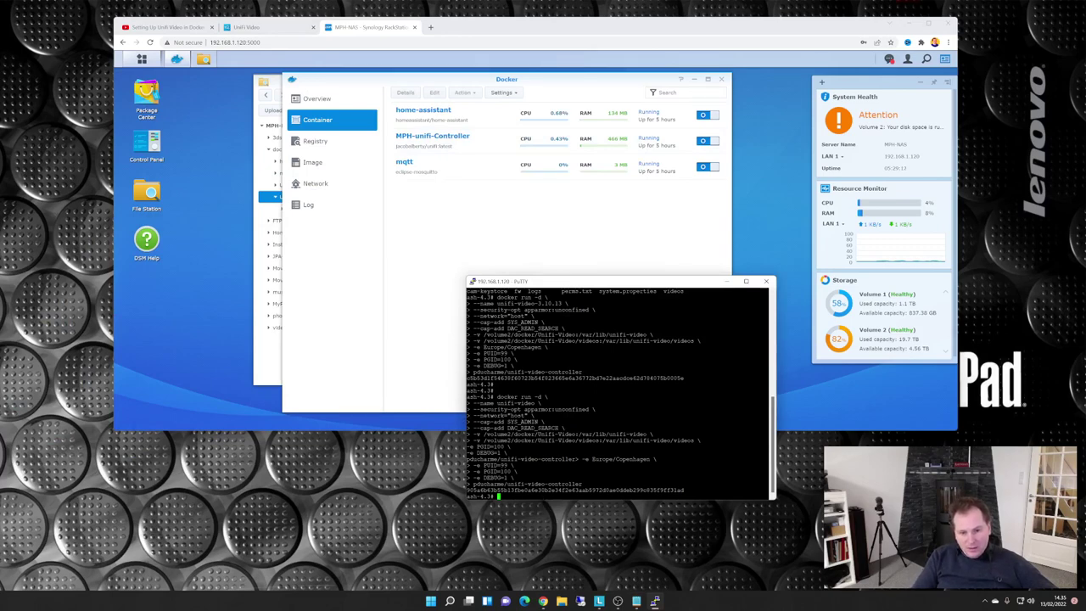
pyautogui.write('docker run -d \\ --name unifi-video-3.10.13 \\ --security-opt apparmor:unconfined \\ --network="host" \\ --cap-add SYS_ADMIN \\ --cap-add DAC_READ_SEARCH \\ -v /volume2/docker/Unifi-Video:/var/lib/unifi-video \\ -v /volume2/docker/Unifi-Video/videos:/var/lib/unifi-video/videos \\ -e Europe/Copenhagen \\ -e PUID=99 \\ -e PGID=100 \\ -e DEBUG=1 \\ pdocharme/unifi-video-controller')
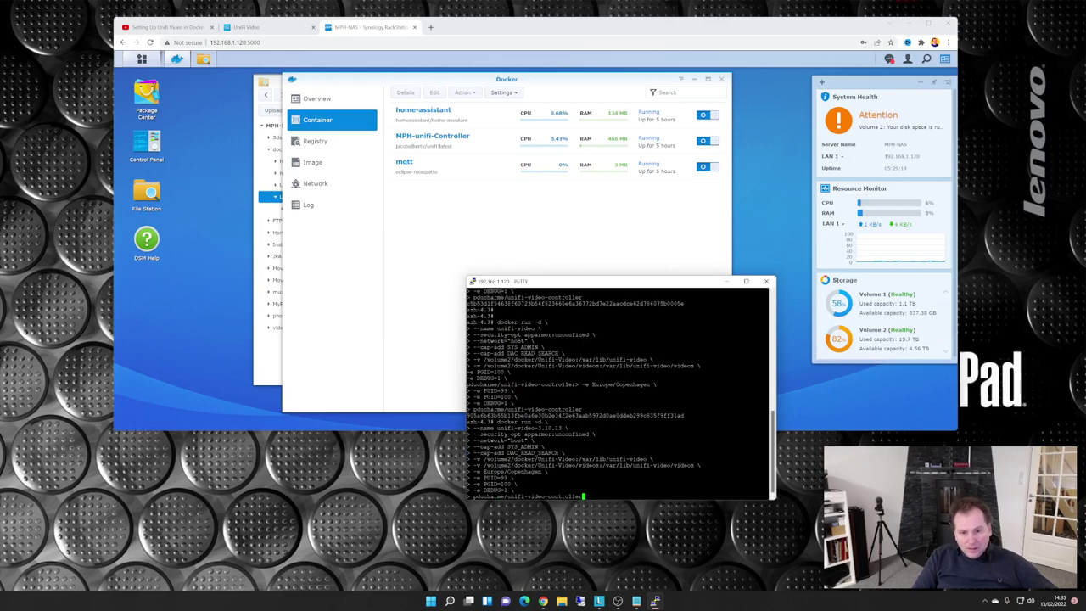
pyautogui.press('Return')
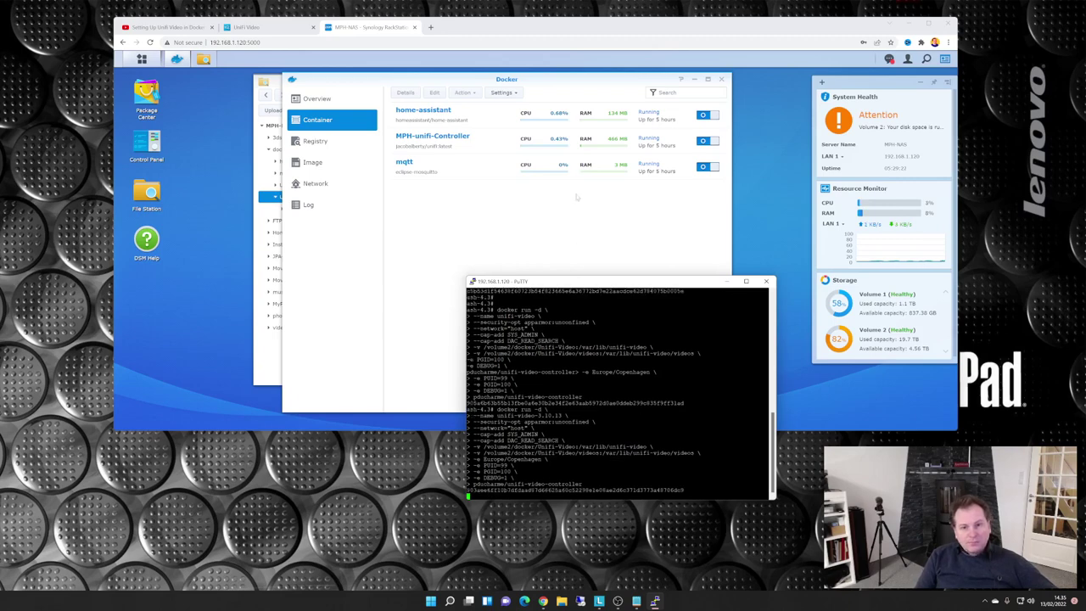
pyautogui.click(437, 79)
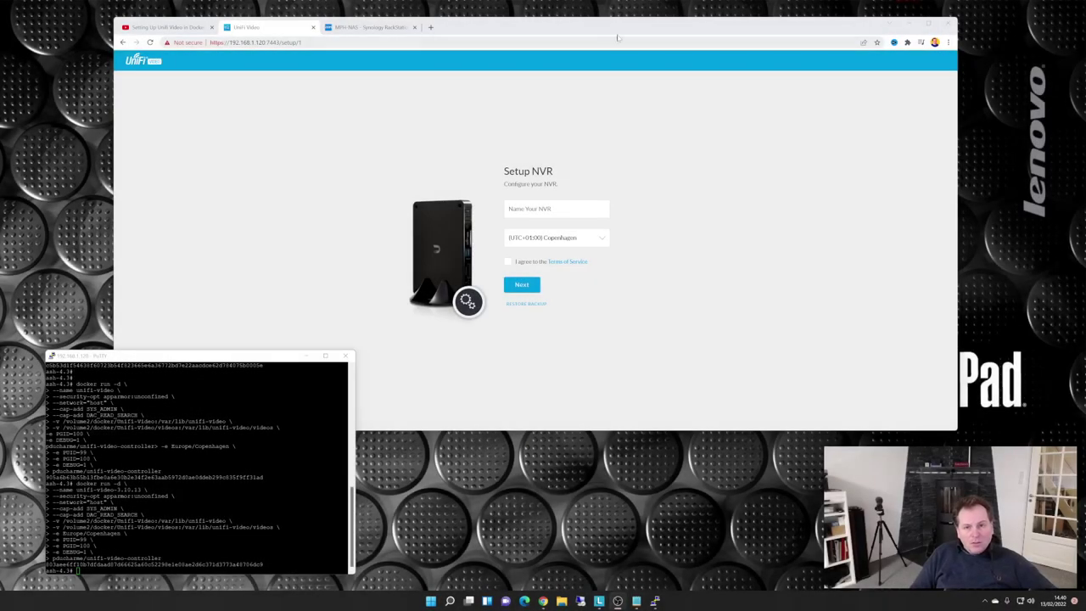
# On the UniFi Video Setup NVR page, agree to the Terms of Service and restore the configuration from backup_2022-02-13 in Downloads
pyautogui.click(606, 27)
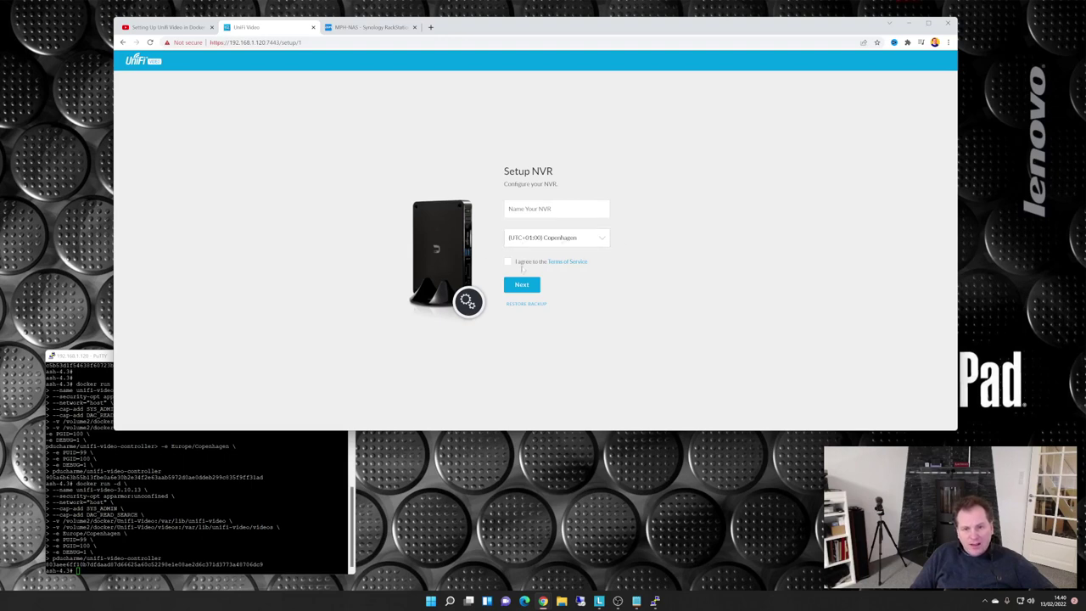
pyautogui.click(507, 262)
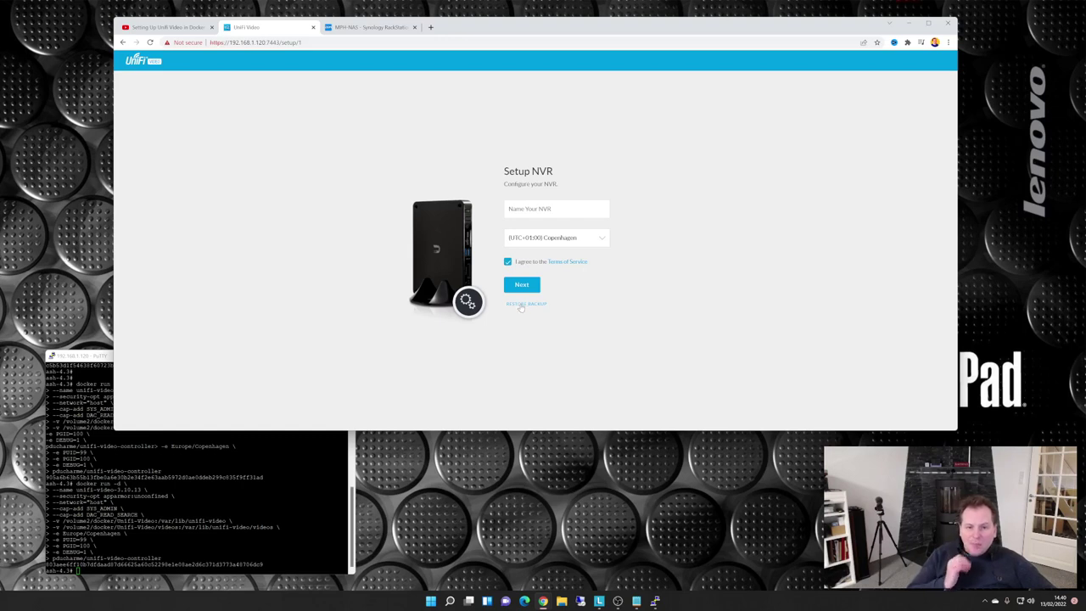
pyautogui.click(522, 305)
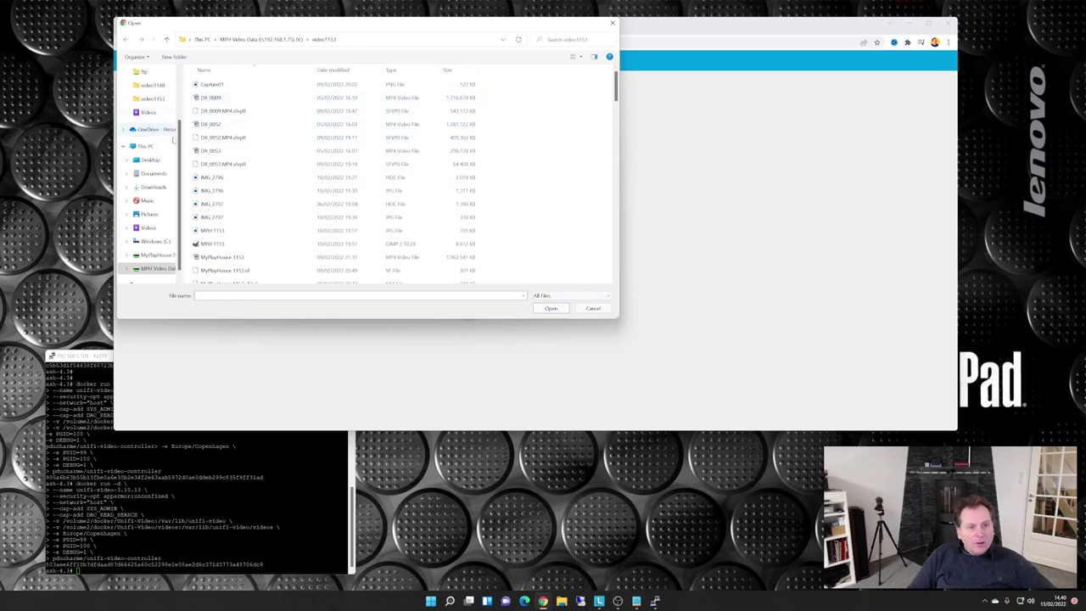
pyautogui.scroll(3, 153, 178)
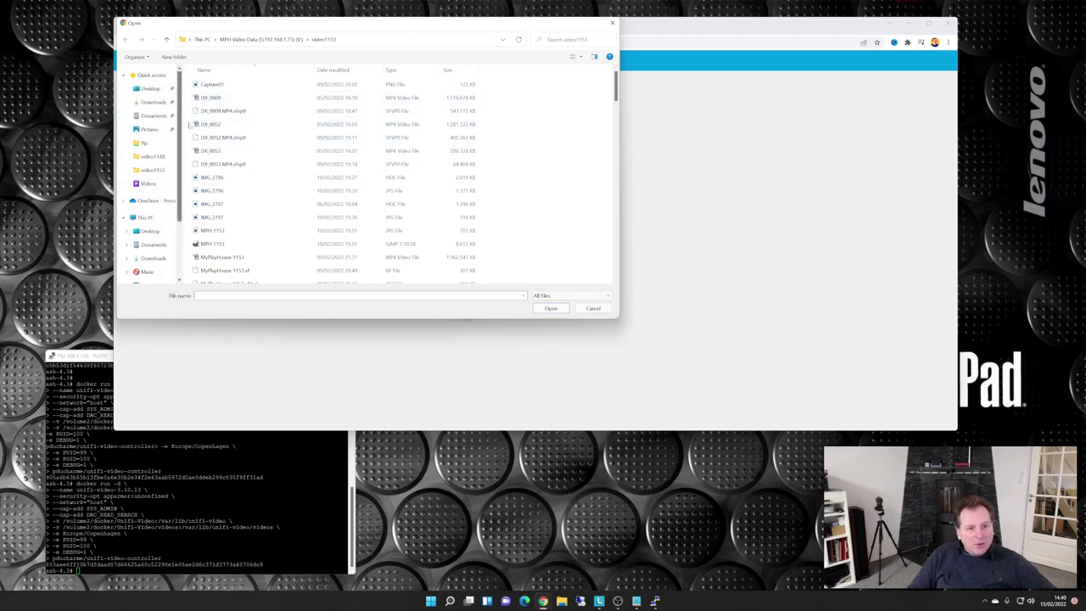
pyautogui.click(154, 102)
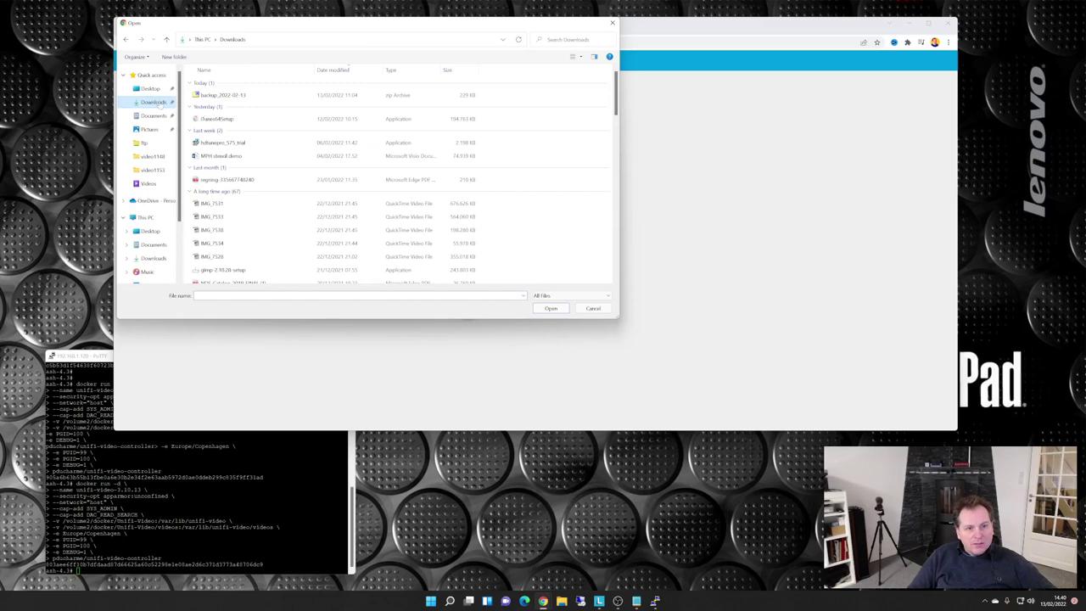
pyautogui.click(229, 95)
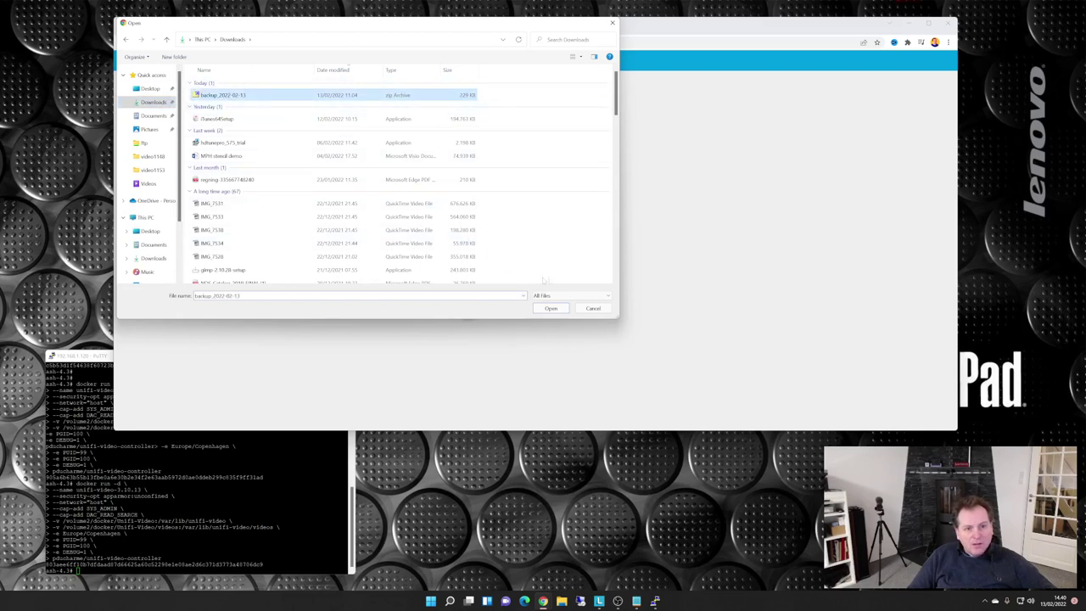
pyautogui.click(549, 309)
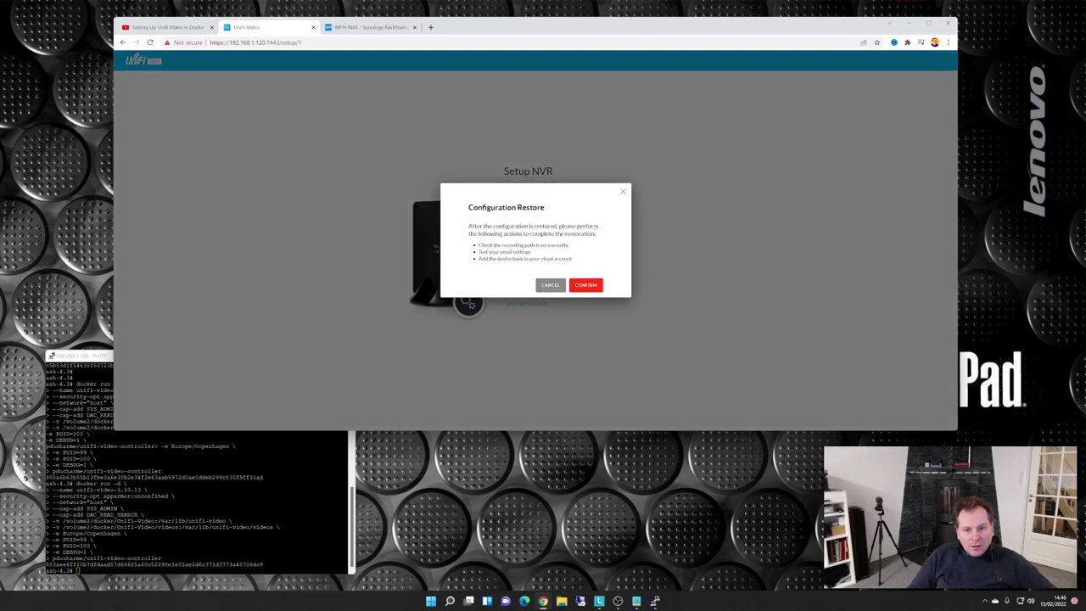
pyautogui.click(587, 286)
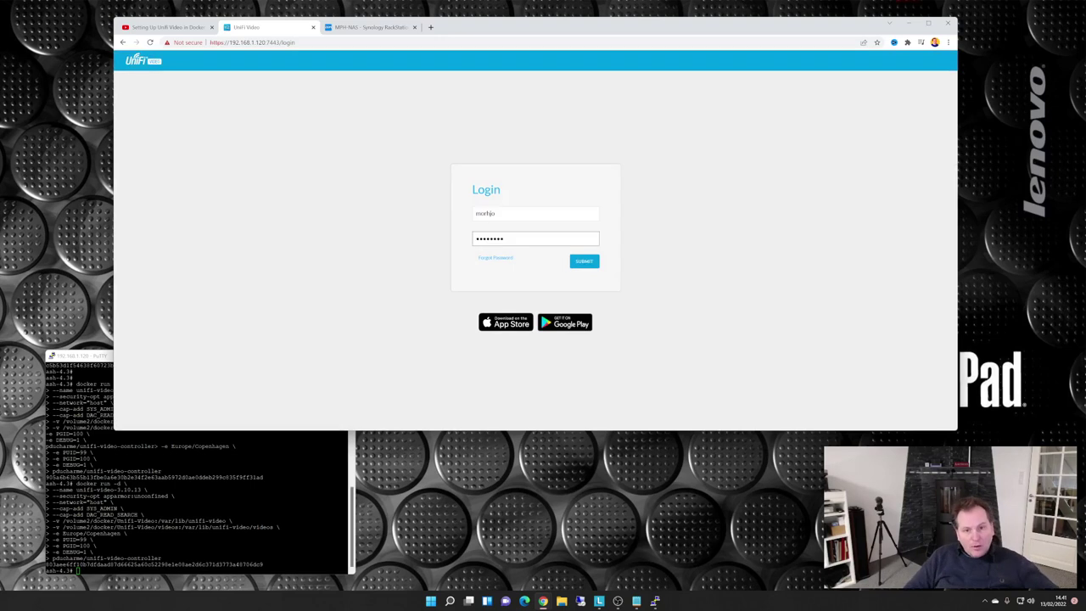
# Sign in to UniFi Video with the filled-in credentials and check the restored cameras' link states and live feeds
pyautogui.click(581, 263)
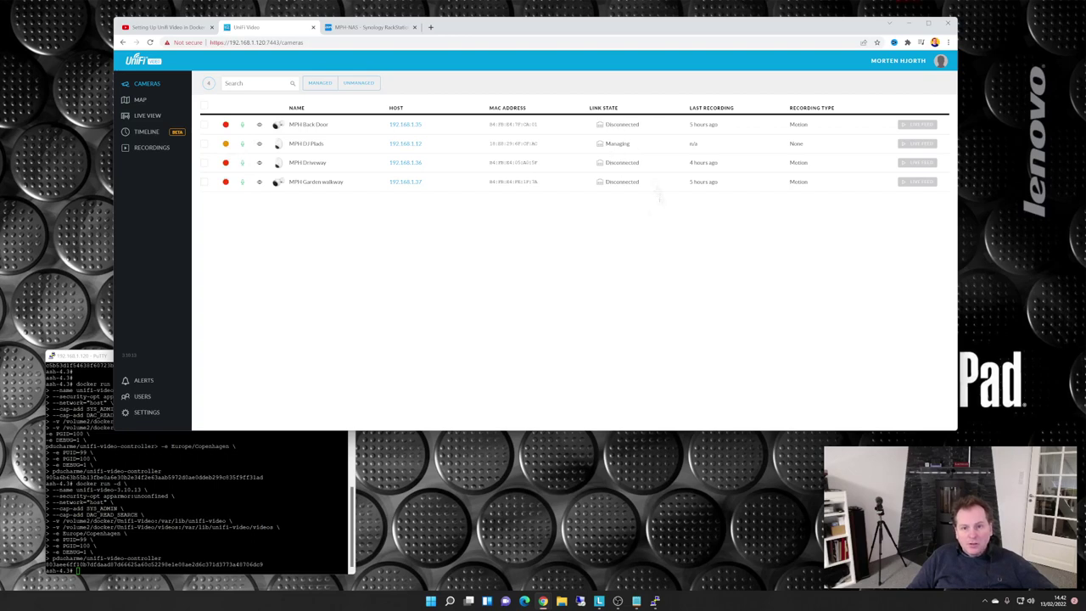
pyautogui.click(151, 117)
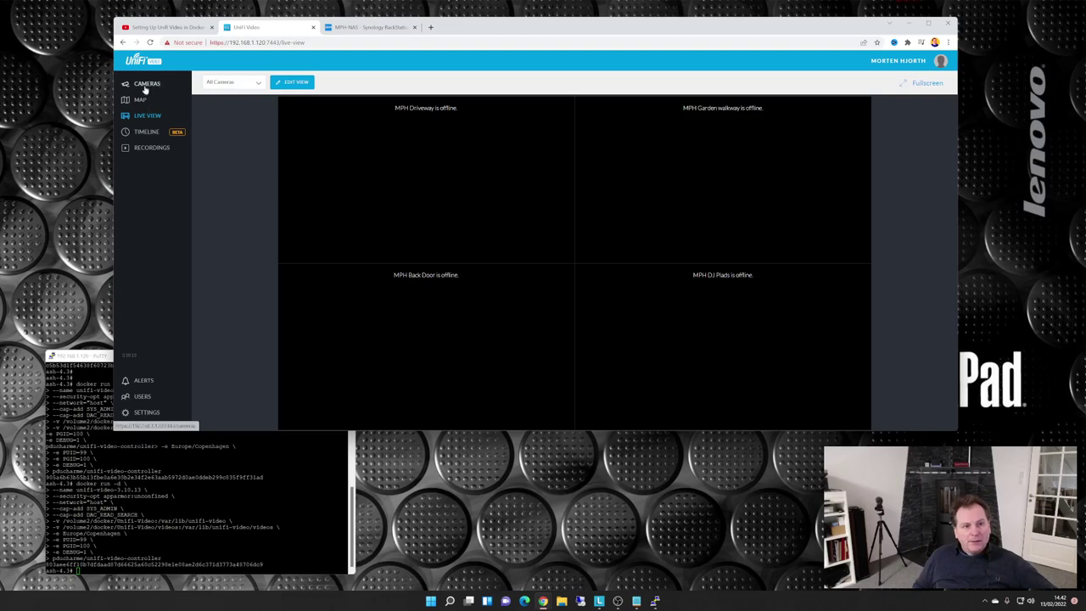
pyautogui.click(146, 85)
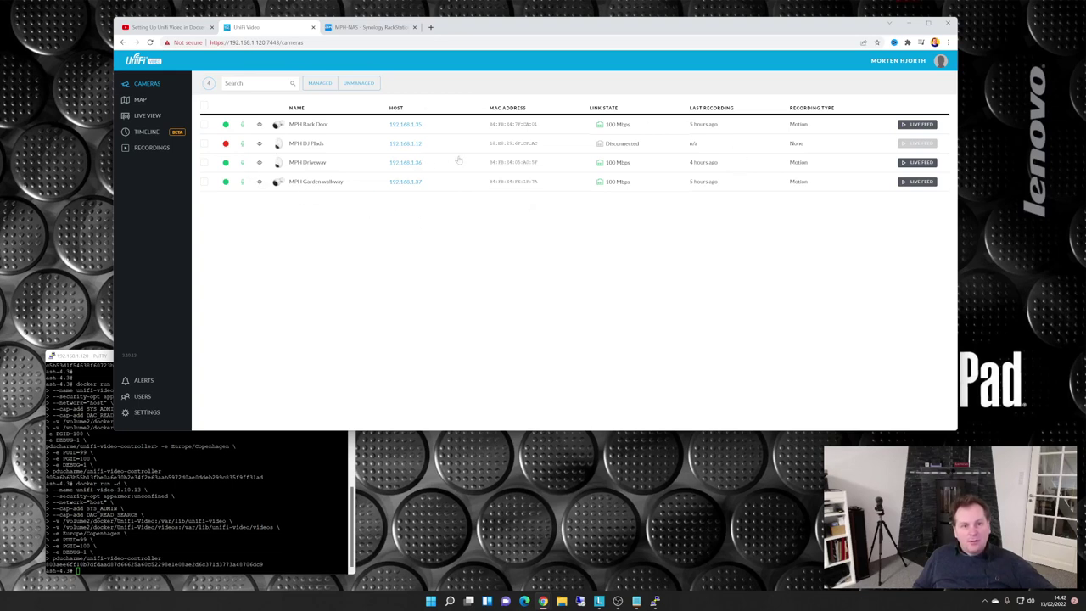
pyautogui.click(146, 117)
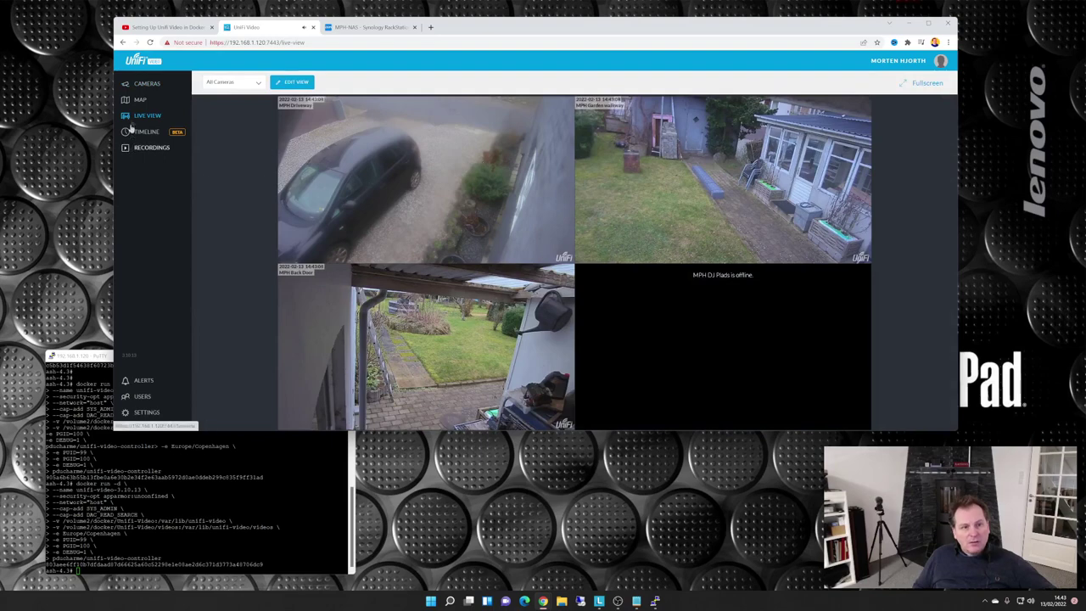
pyautogui.click(149, 86)
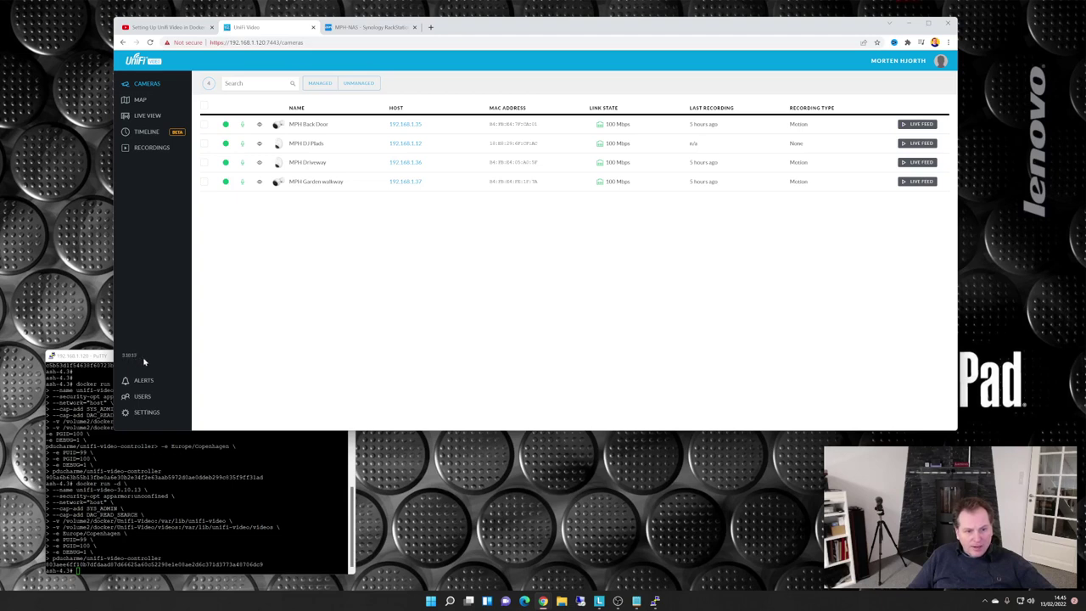
pyautogui.click(148, 413)
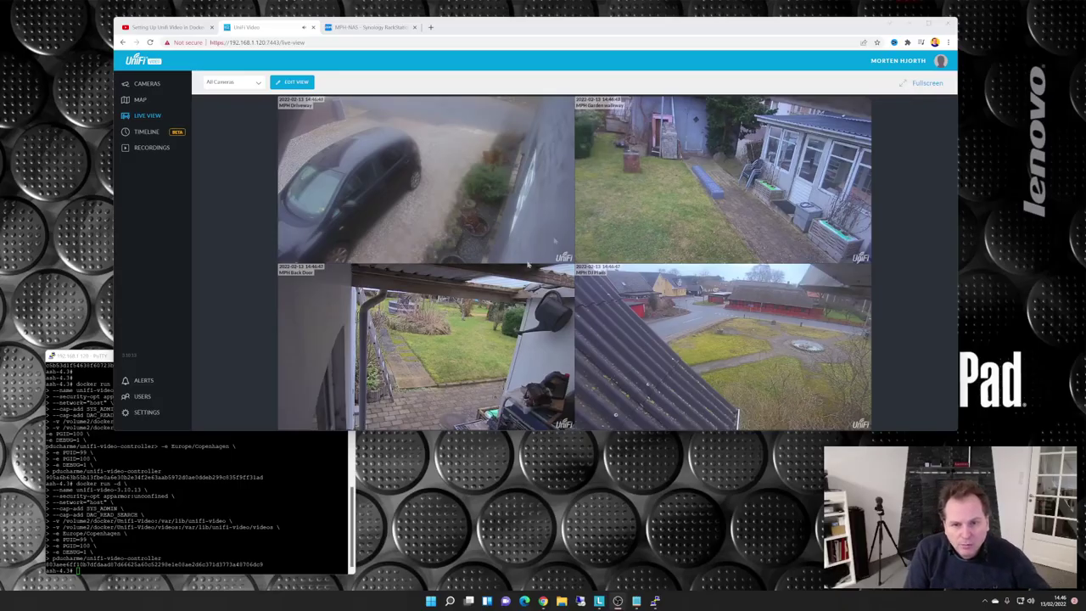
# Check today's recordings and the live view, and open the first MPH Back Door motion recording for playback
pyautogui.click(150, 149)
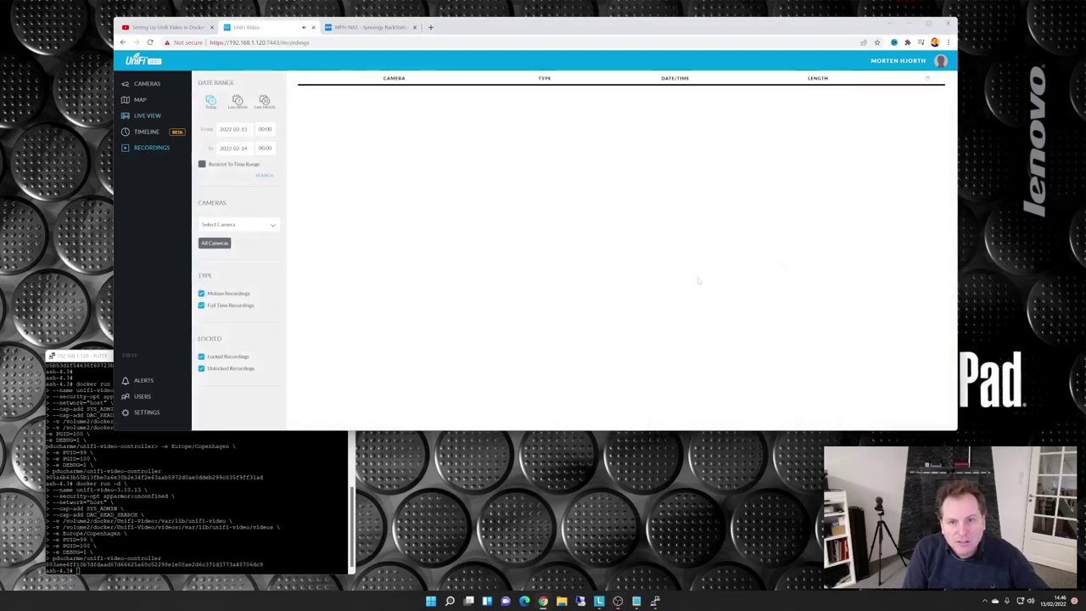
pyautogui.click(148, 117)
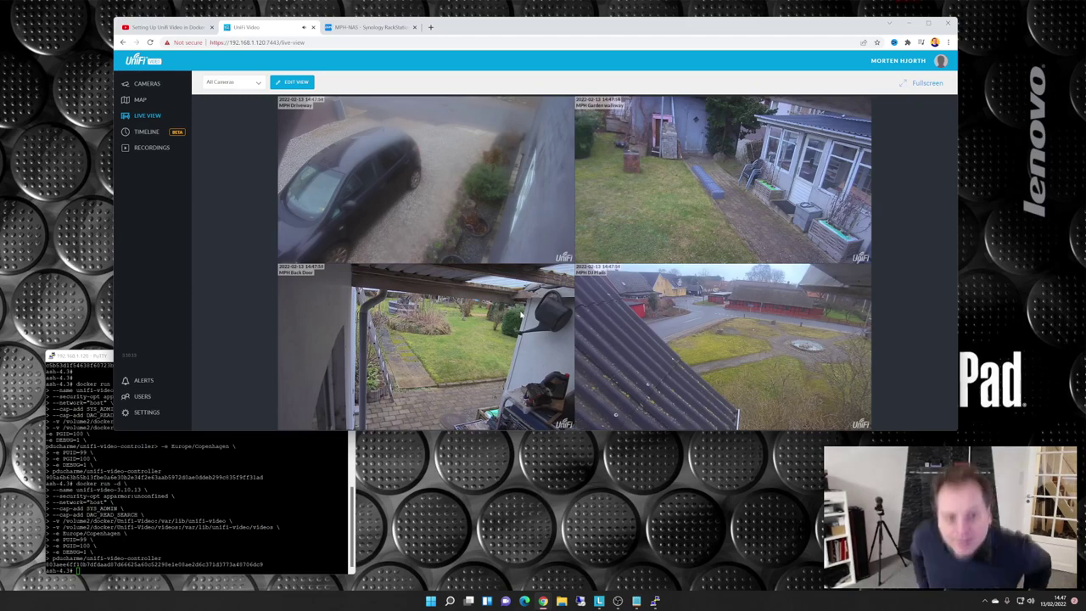
pyautogui.click(148, 149)
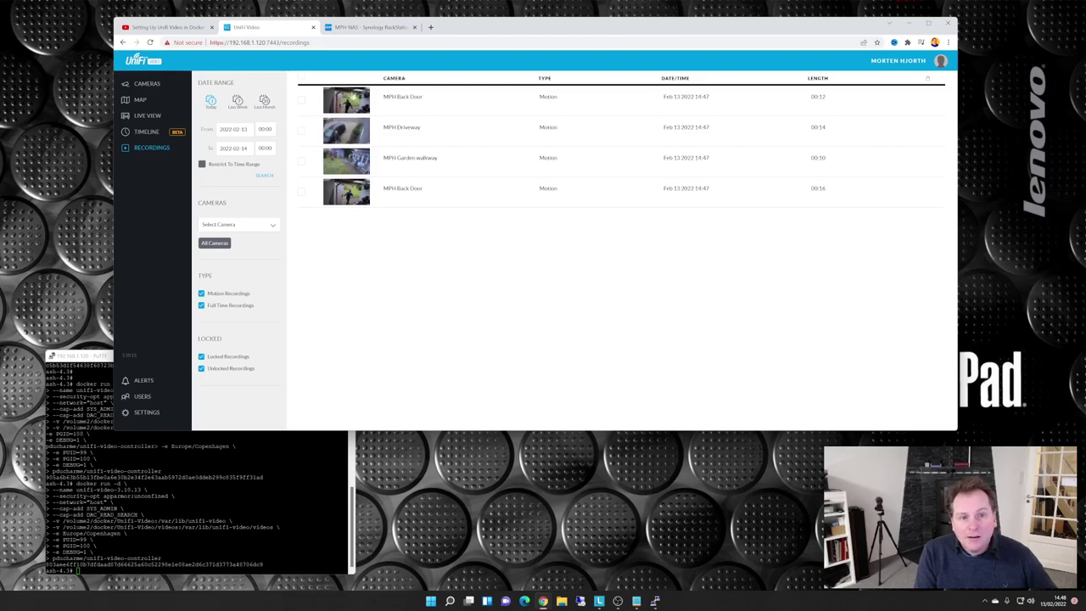
pyautogui.click(346, 106)
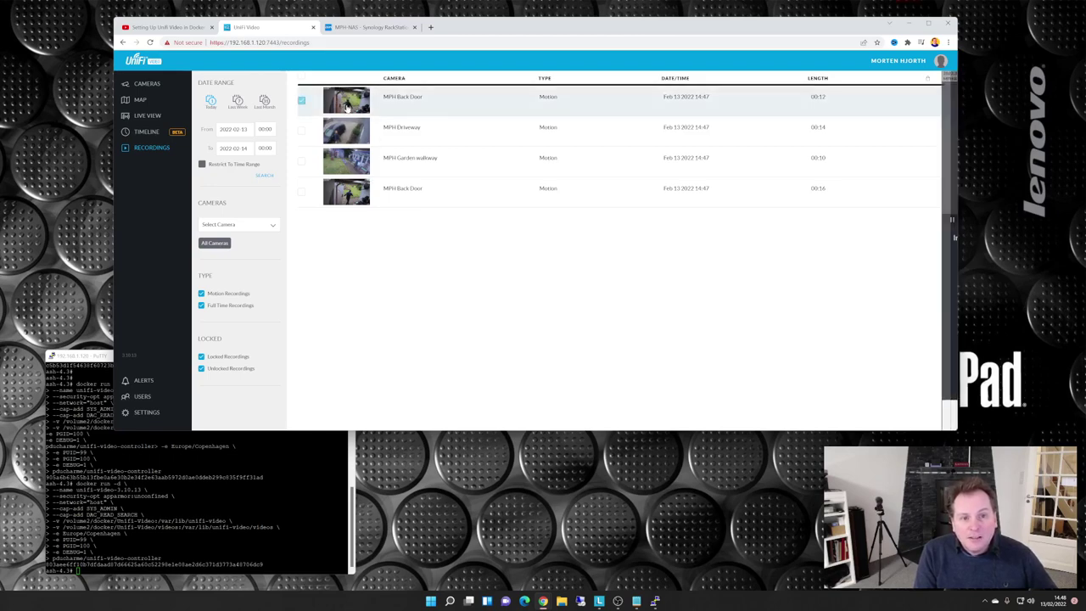